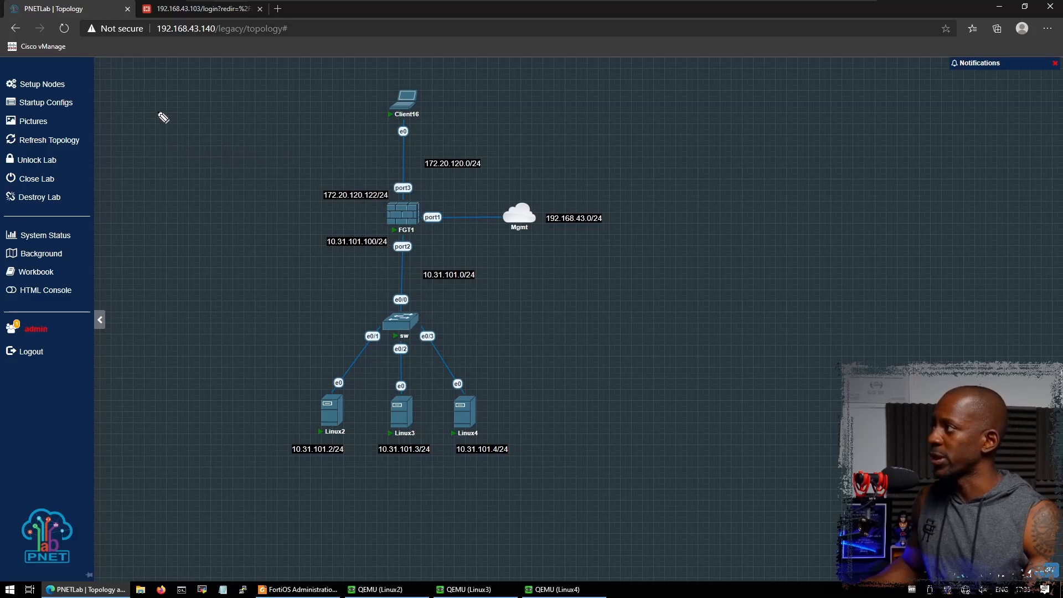
- Handwrite NAT and the address 172.20.120.2 on the topology diagram
{"action": "mouse_move", "coordinate": [144, 114]}
{"action": "left_mouse_down"}
{"action": "mouse_move", "coordinate": [166, 95]}
{"action": "mouse_move", "coordinate": [213, 110]}
{"action": "left_mouse_up"}
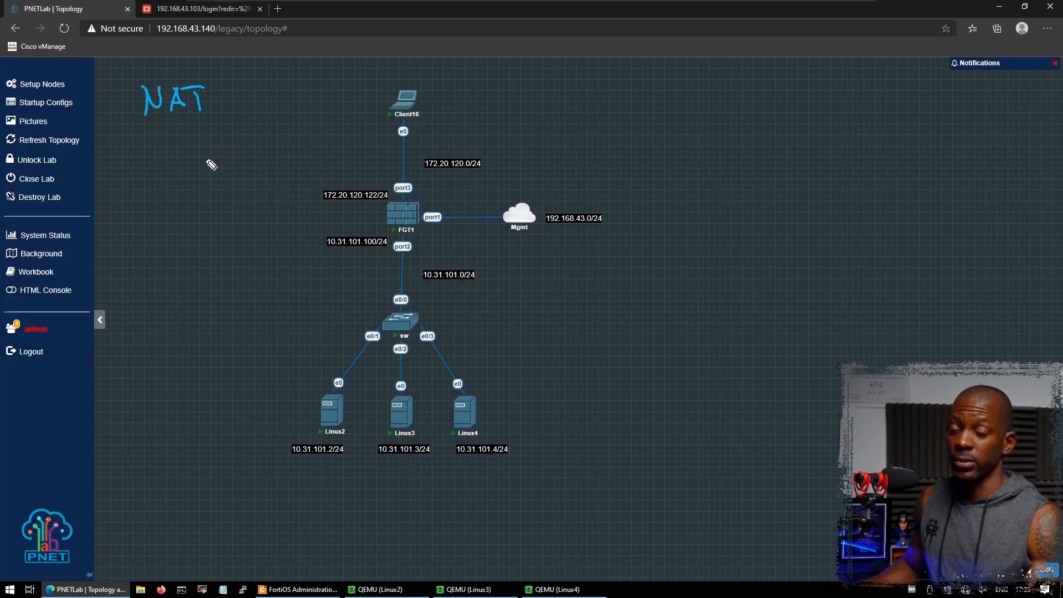
{"action": "left_click_drag", "start_coordinate": [137, 141], "coordinate": [148, 159]}
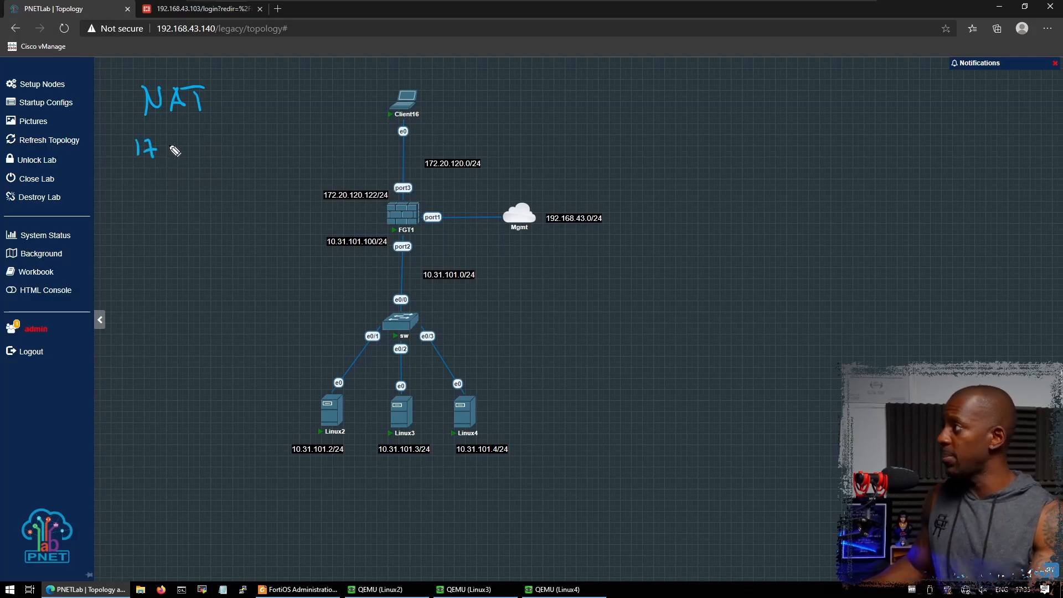
{"action": "mouse_move", "coordinate": [159, 142]}
{"action": "left_mouse_down"}
{"action": "mouse_move", "coordinate": [172, 156]}
{"action": "mouse_move", "coordinate": [202, 155]}
{"action": "mouse_move", "coordinate": [213, 138]}
{"action": "mouse_move", "coordinate": [236, 153]}
{"action": "mouse_move", "coordinate": [270, 138]}
{"action": "mouse_move", "coordinate": [305, 149]}
{"action": "left_mouse_up"}
{"action": "left_click", "coordinate": [179, 153]}
{"action": "left_click", "coordinate": [221, 146]}
{"action": "left_click", "coordinate": [281, 147]}
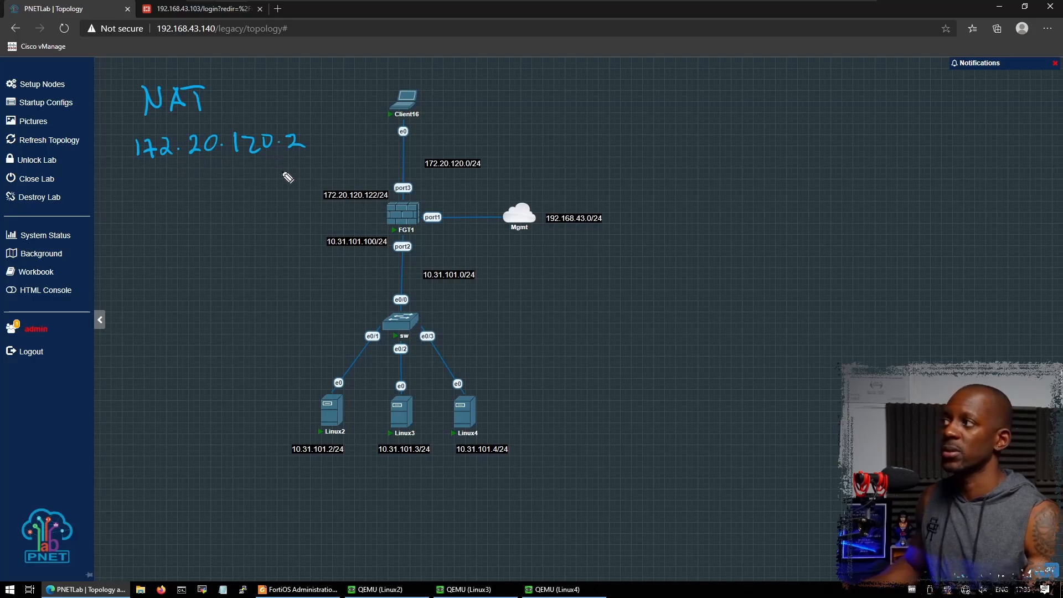
{"action": "mouse_move", "coordinate": [586, 92]}
{"action": "left_mouse_down"}
{"action": "mouse_move", "coordinate": [592, 119]}
{"action": "mouse_move", "coordinate": [690, 113]}
{"action": "left_mouse_up"}
{"action": "left_click_drag", "start_coordinate": [699, 98], "coordinate": [708, 115]}
{"action": "left_click_drag", "start_coordinate": [718, 99], "coordinate": [737, 114]}
{"action": "left_click_drag", "start_coordinate": [745, 109], "coordinate": [776, 112]}
{"action": "key", "text": "ctrl+z"}
{"action": "key", "text": "ctrl+z"}
{"action": "mouse_move", "coordinate": [752, 96]}
{"action": "left_mouse_down"}
{"action": "mouse_move", "coordinate": [768, 110]}
{"action": "mouse_move", "coordinate": [777, 94]}
{"action": "mouse_move", "coordinate": [800, 111]}
{"action": "mouse_move", "coordinate": [825, 111]}
{"action": "mouse_move", "coordinate": [835, 95]}
{"action": "mouse_move", "coordinate": [880, 109]}
{"action": "left_mouse_up"}
{"action": "left_click", "coordinate": [789, 102]}
{"action": "left_click", "coordinate": [847, 104]}
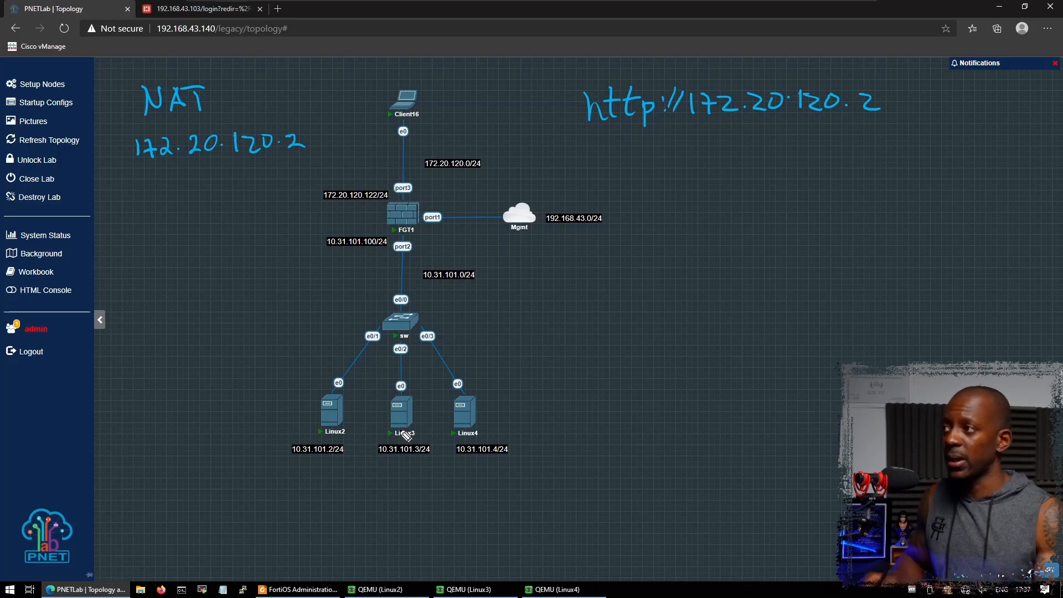
- Handwrite LOAD BALANCER and LB on the right, plus a boxed LB beside FGT1's port2 link
{"action": "mouse_move", "coordinate": [605, 235]}
{"action": "left_mouse_down"}
{"action": "mouse_move", "coordinate": [620, 255]}
{"action": "mouse_move", "coordinate": [664, 235]}
{"action": "mouse_move", "coordinate": [714, 260]}
{"action": "left_mouse_up"}
{"action": "mouse_move", "coordinate": [714, 225]}
{"action": "left_mouse_down"}
{"action": "mouse_move", "coordinate": [738, 239]}
{"action": "mouse_move", "coordinate": [858, 224]}
{"action": "left_mouse_up"}
{"action": "mouse_move", "coordinate": [699, 277]}
{"action": "left_mouse_down"}
{"action": "mouse_move", "coordinate": [716, 304]}
{"action": "mouse_move", "coordinate": [731, 301]}
{"action": "left_mouse_up"}
{"action": "left_click_drag", "start_coordinate": [722, 276], "coordinate": [734, 302]}
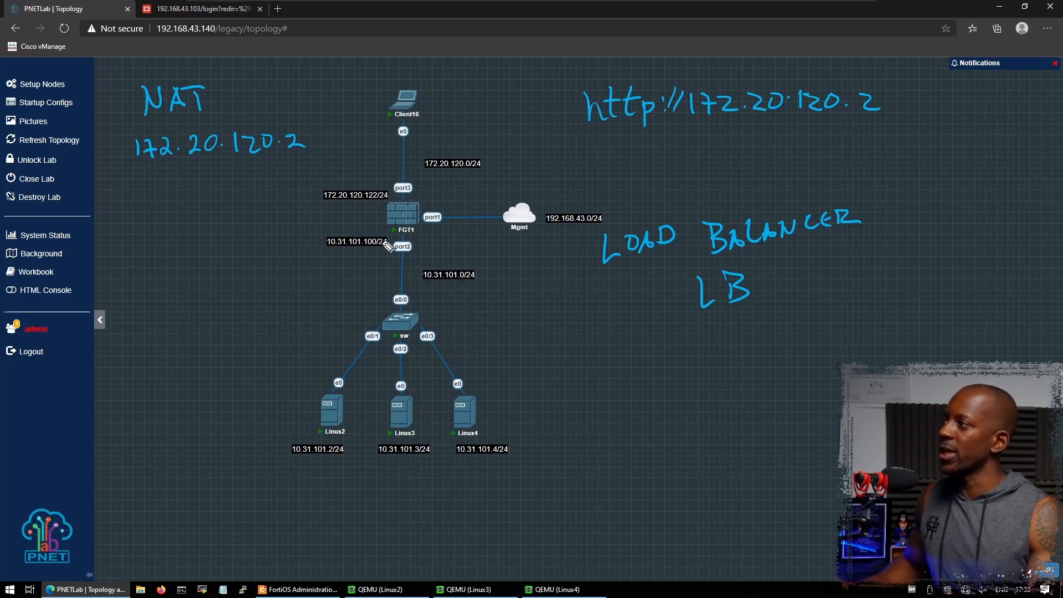
{"action": "mouse_move", "coordinate": [375, 255]}
{"action": "left_mouse_down"}
{"action": "mouse_move", "coordinate": [376, 280]}
{"action": "mouse_move", "coordinate": [332, 282]}
{"action": "mouse_move", "coordinate": [361, 267]}
{"action": "mouse_move", "coordinate": [359, 284]}
{"action": "left_mouse_up"}
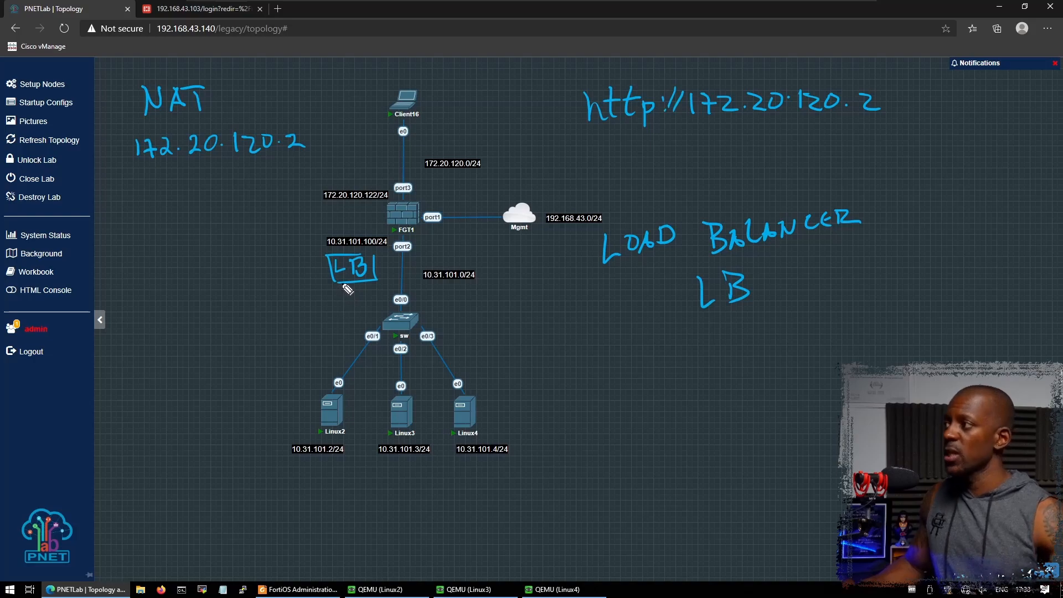
- Sketch arrows from Client16 through the LB box to Linux2, Linux3 and Linux4, then erase them
{"action": "mouse_move", "coordinate": [377, 115]}
{"action": "left_mouse_down"}
{"action": "mouse_move", "coordinate": [321, 220]}
{"action": "mouse_move", "coordinate": [327, 244]}
{"action": "left_mouse_up"}
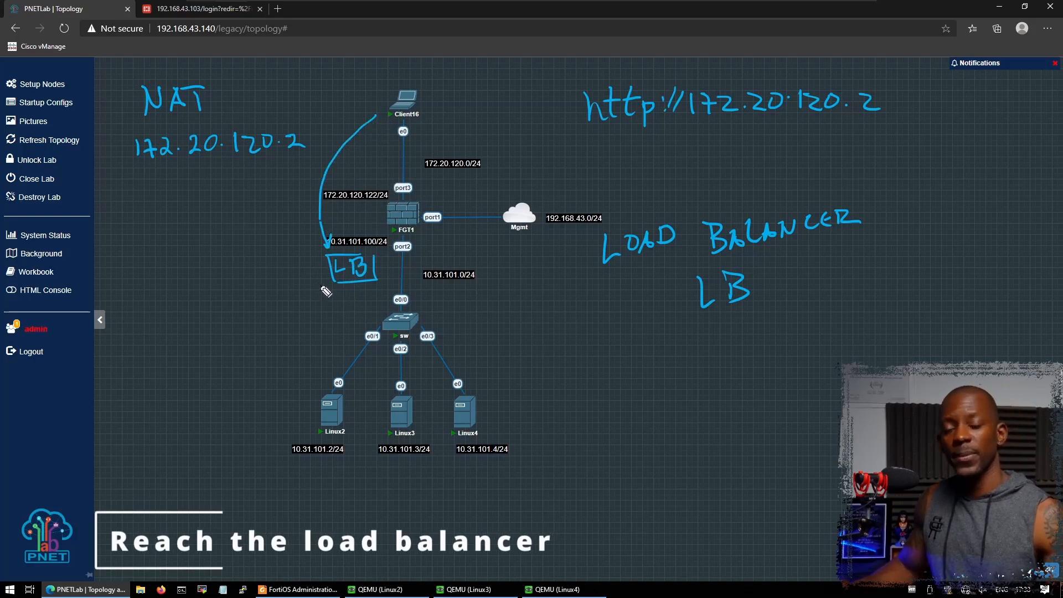
{"action": "mouse_move", "coordinate": [348, 288]}
{"action": "left_mouse_down"}
{"action": "mouse_move", "coordinate": [314, 369]}
{"action": "mouse_move", "coordinate": [321, 357]}
{"action": "left_mouse_up"}
{"action": "mouse_move", "coordinate": [357, 289]}
{"action": "left_mouse_down"}
{"action": "mouse_move", "coordinate": [384, 375]}
{"action": "mouse_move", "coordinate": [366, 376]}
{"action": "left_mouse_up"}
{"action": "mouse_move", "coordinate": [364, 287]}
{"action": "left_mouse_down"}
{"action": "mouse_move", "coordinate": [465, 369]}
{"action": "mouse_move", "coordinate": [459, 382]}
{"action": "left_mouse_up"}
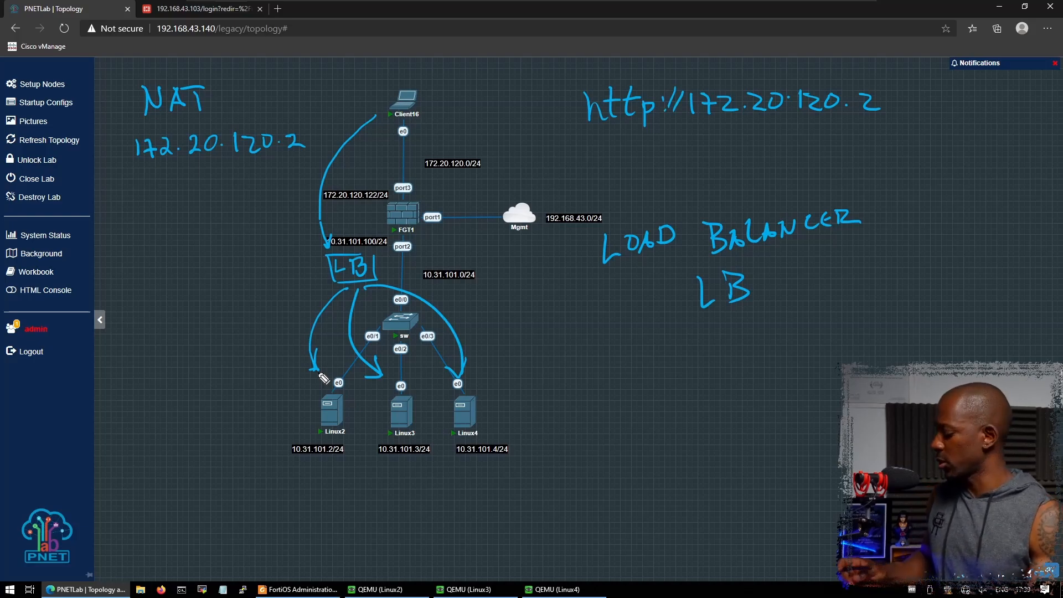
{"action": "mouse_move", "coordinate": [385, 281]}
{"action": "left_mouse_down"}
{"action": "mouse_move", "coordinate": [358, 271]}
{"action": "mouse_move", "coordinate": [363, 304]}
{"action": "mouse_move", "coordinate": [402, 301]}
{"action": "mouse_move", "coordinate": [382, 376]}
{"action": "mouse_move", "coordinate": [321, 382]}
{"action": "mouse_move", "coordinate": [467, 382]}
{"action": "left_mouse_up"}
{"action": "left_click_drag", "start_coordinate": [362, 167], "coordinate": [338, 197]}
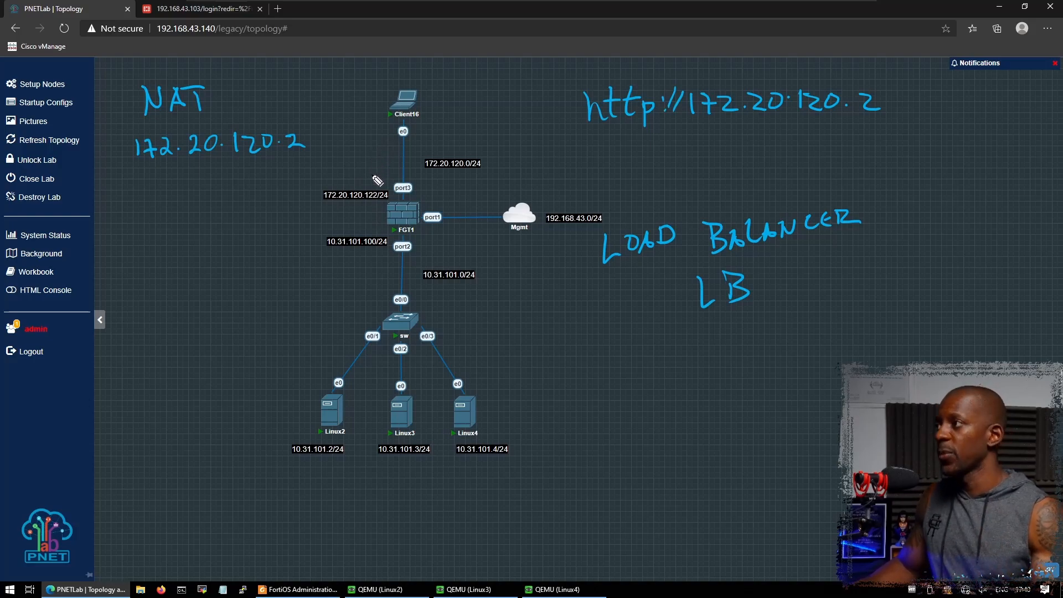
- Draw arrows from Client16 down into FGT1 and from FGT1 to Linux2, Linux3 and Linux4
{"action": "mouse_move", "coordinate": [381, 116]}
{"action": "left_mouse_down"}
{"action": "mouse_move", "coordinate": [382, 185]}
{"action": "mouse_move", "coordinate": [368, 173]}
{"action": "left_mouse_up"}
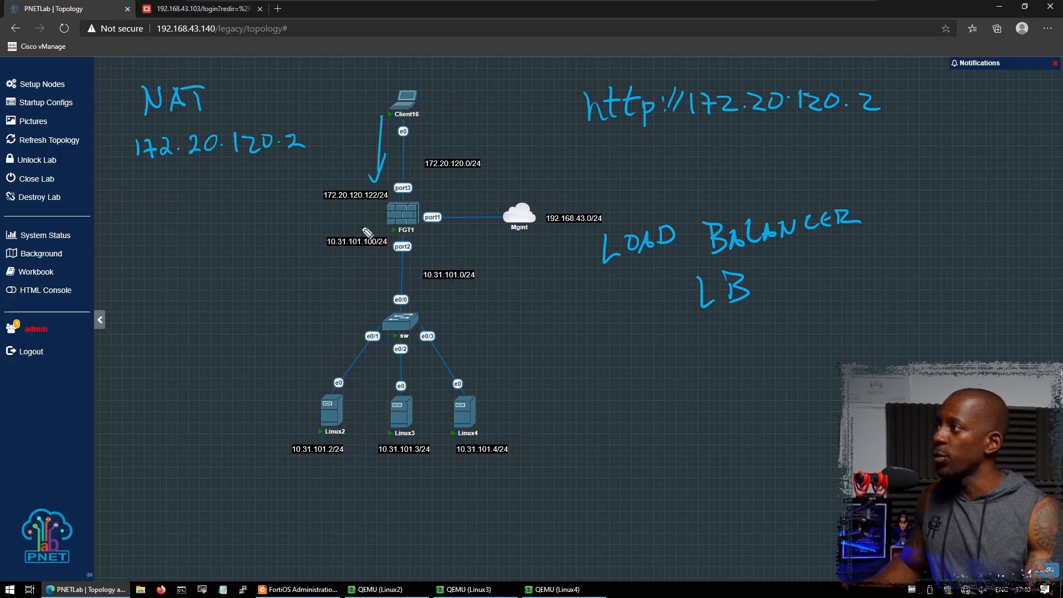
{"action": "left_click_drag", "start_coordinate": [372, 218], "coordinate": [310, 389]}
{"action": "mouse_move", "coordinate": [413, 237]}
{"action": "left_mouse_down"}
{"action": "mouse_move", "coordinate": [408, 352]}
{"action": "mouse_move", "coordinate": [386, 357]}
{"action": "left_mouse_up"}
{"action": "mouse_move", "coordinate": [419, 235]}
{"action": "left_mouse_down"}
{"action": "mouse_move", "coordinate": [479, 354]}
{"action": "mouse_move", "coordinate": [475, 375]}
{"action": "left_mouse_up"}
{"action": "left_click_drag", "start_coordinate": [464, 355], "coordinate": [474, 374]}
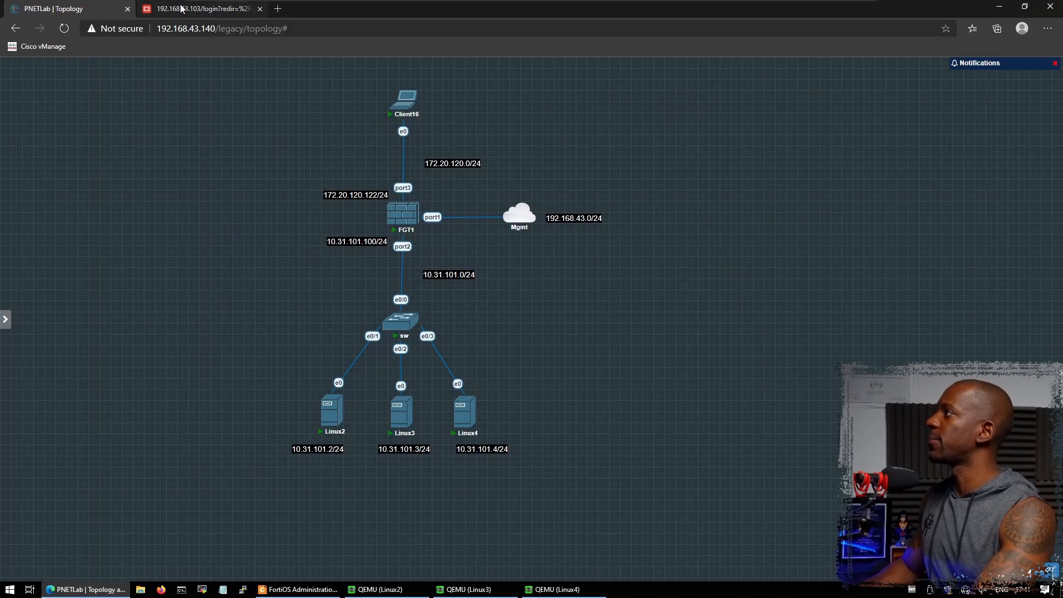
- Log back in to the FortiGate web UI with the administrator username and password
{"action": "left_click", "coordinate": [181, 5]}
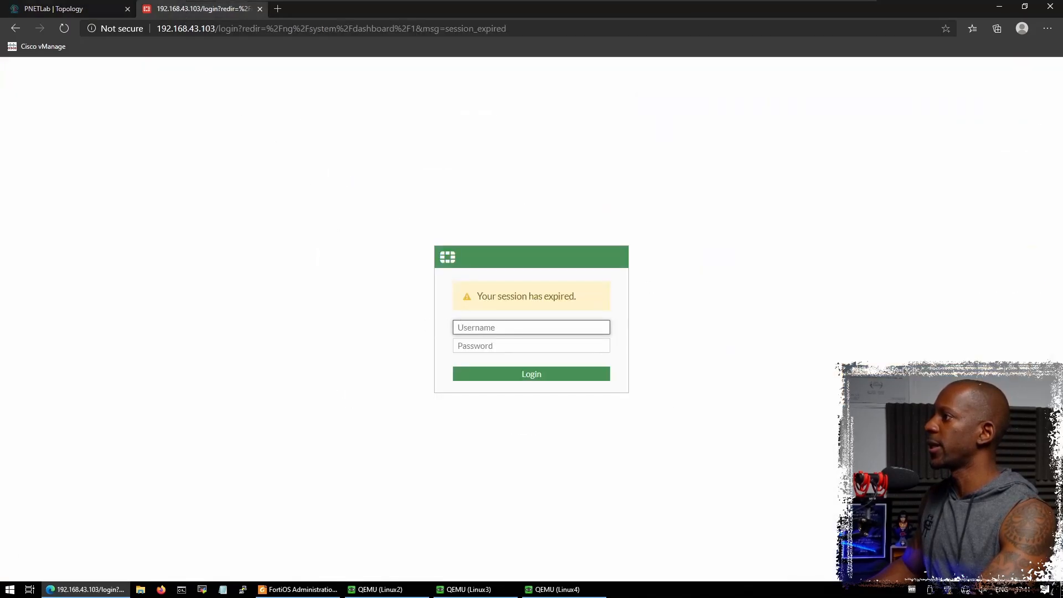
{"action": "type", "text": "admin"}
{"action": "key", "text": "Tab"}
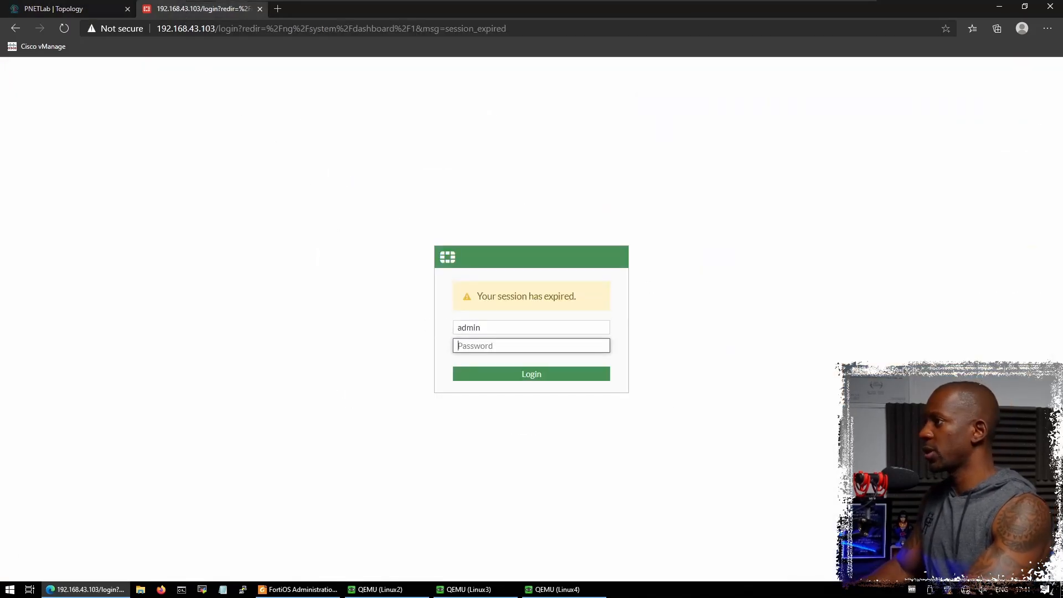
{"action": "type", "text": "admin"}
{"action": "key", "text": "Return"}
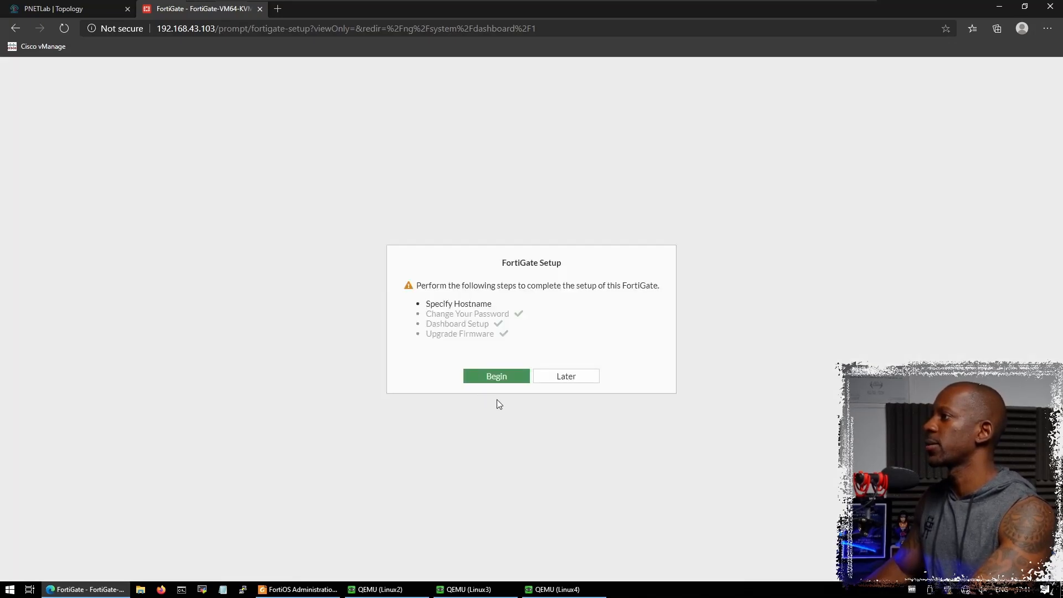
- Postpone FortiGate Setup and go to Network > Interfaces
{"action": "left_click", "coordinate": [586, 376]}
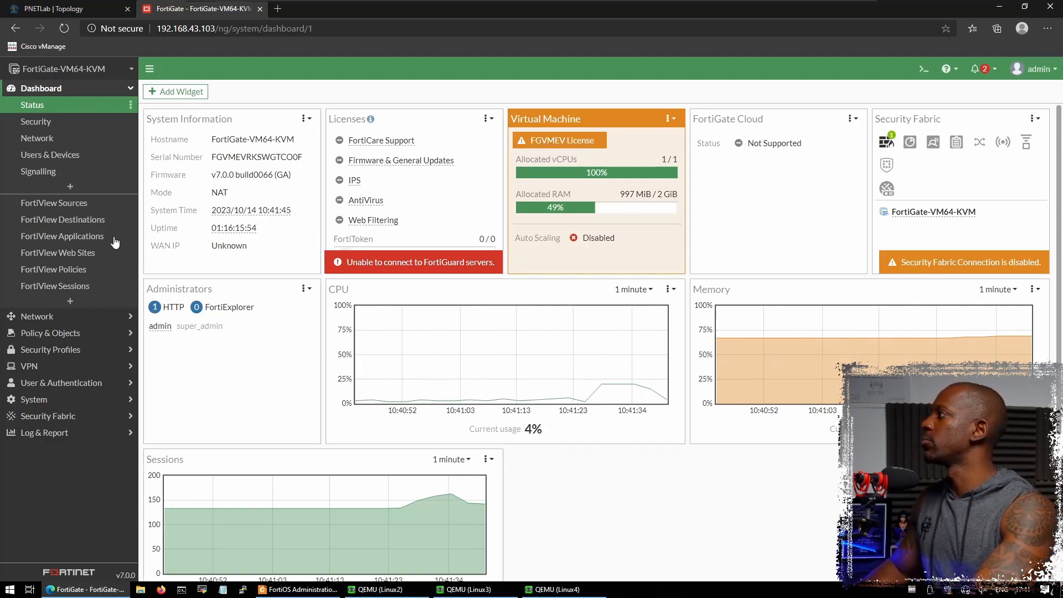
{"action": "left_click", "coordinate": [49, 316]}
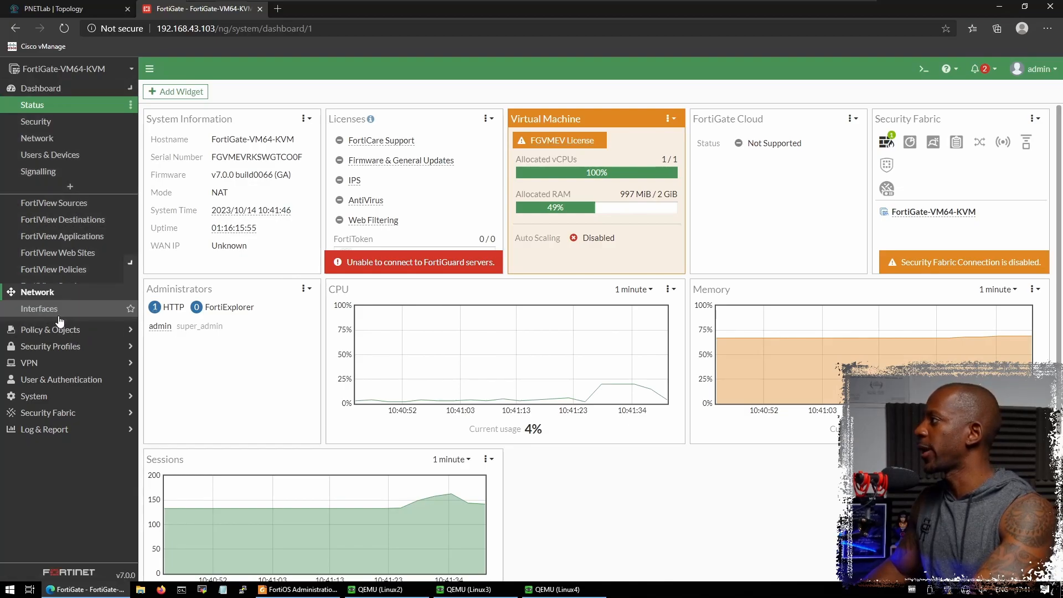
{"action": "left_click", "coordinate": [51, 123]}
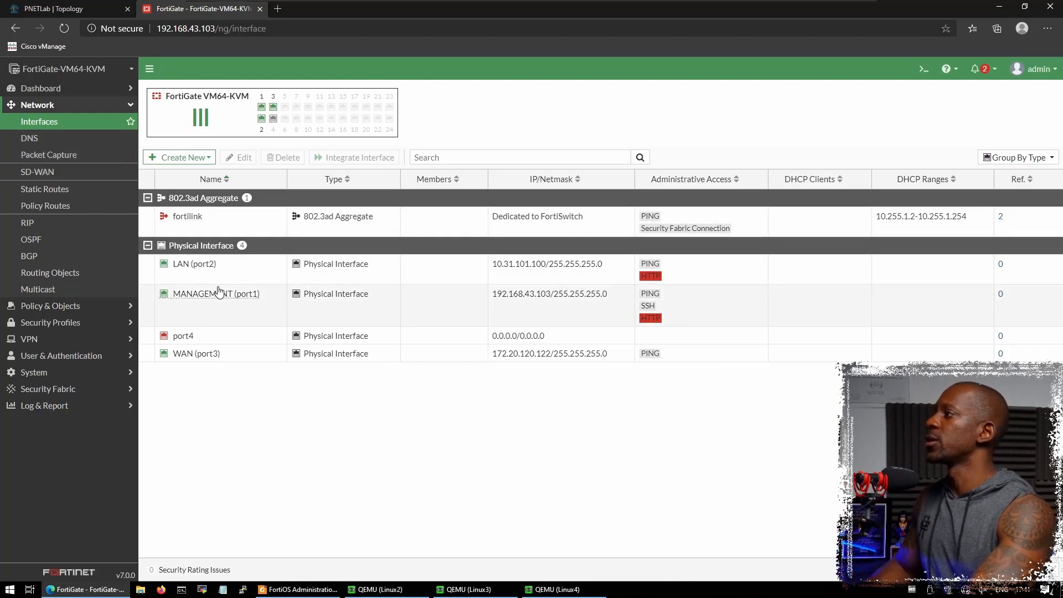
{"action": "mouse_move", "coordinate": [192, 270]}
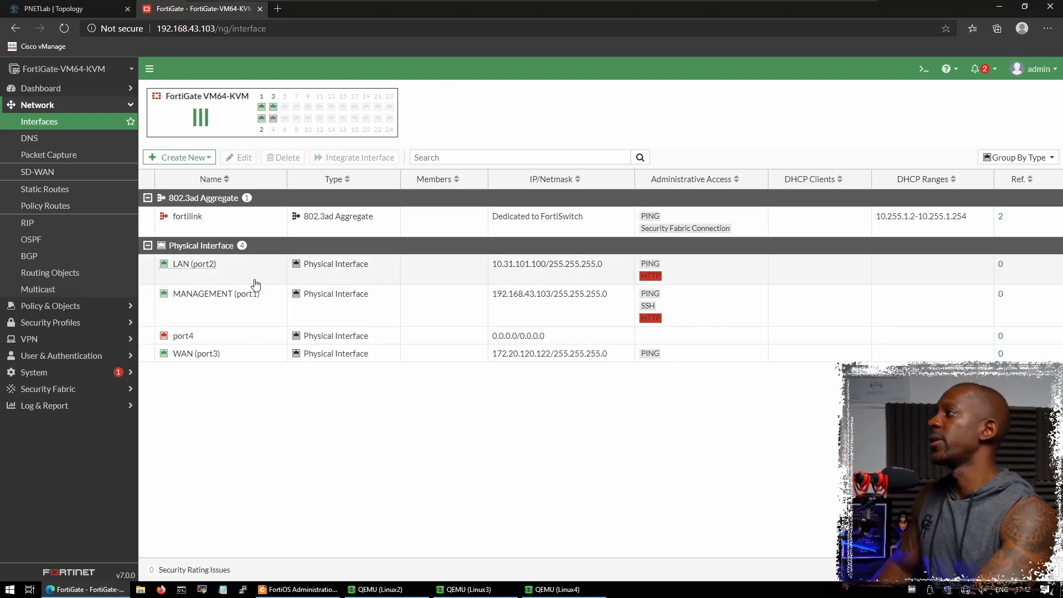
{"action": "mouse_move", "coordinate": [253, 297]}
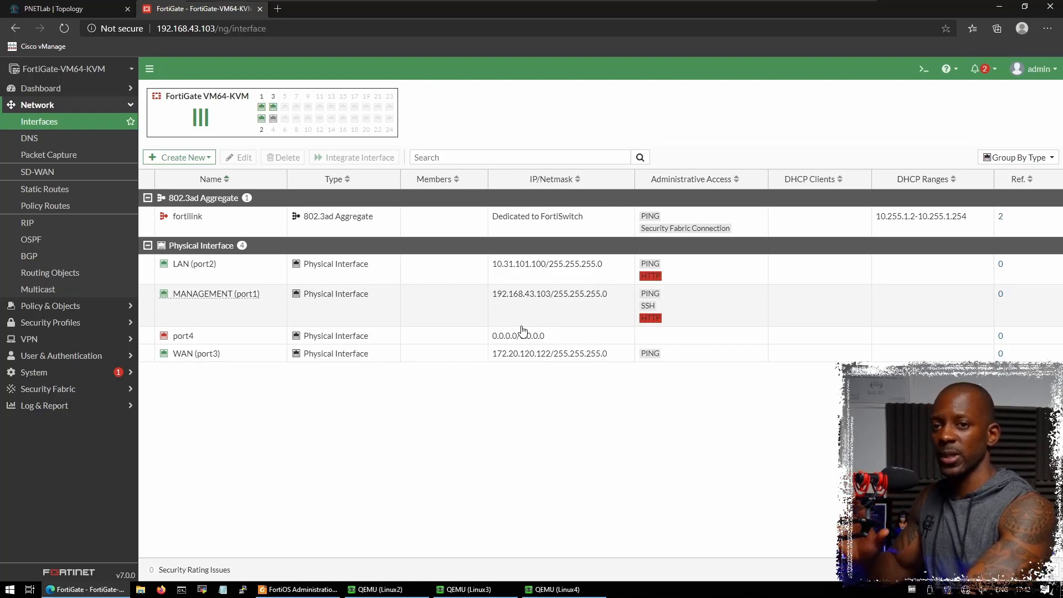
- Open Policy & Objects > Firewall Policy, holding only the Implicit policy, and expand System
{"action": "left_click", "coordinate": [51, 306]}
{"action": "left_click", "coordinate": [47, 138]}
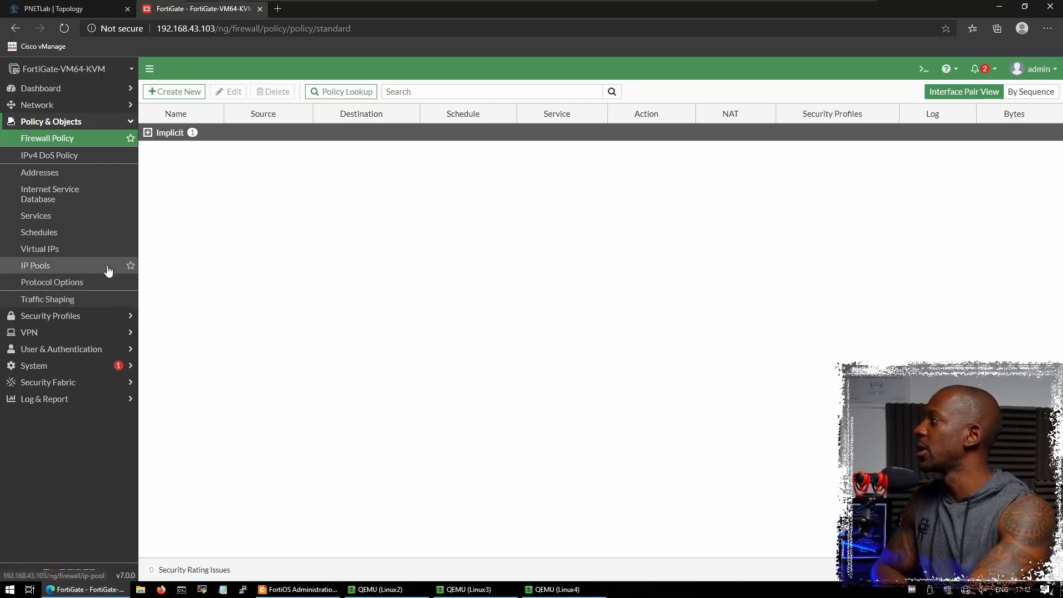
{"action": "left_click", "coordinate": [60, 366]}
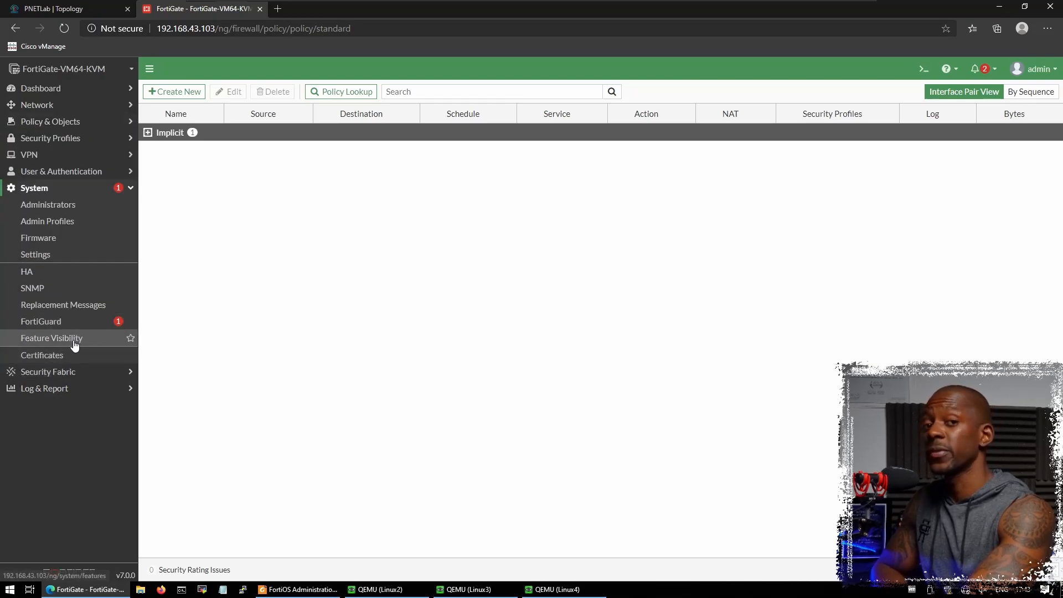
- Turn on Load Balance in System > Feature Visibility and apply it
{"action": "left_click", "coordinate": [75, 340]}
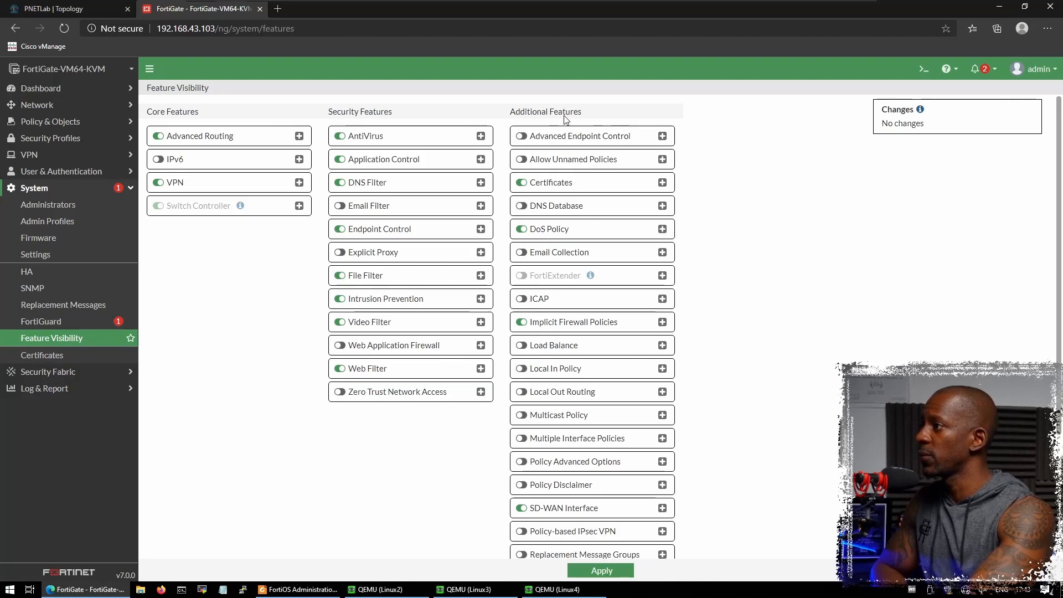
{"action": "left_click", "coordinate": [523, 348]}
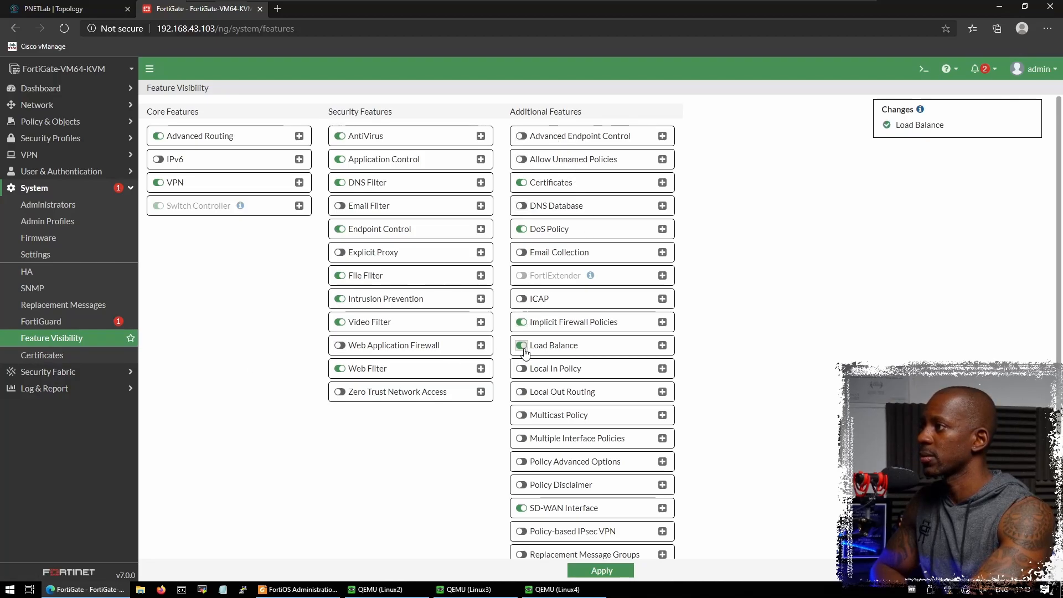
{"action": "left_click", "coordinate": [601, 571]}
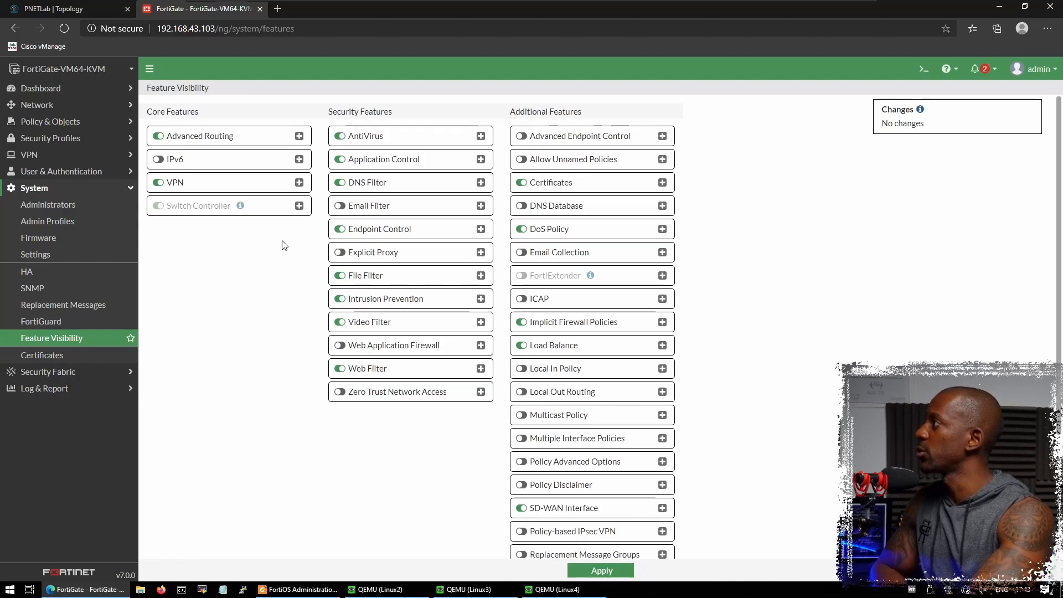
- View the empty Policy & Objects > Virtual Servers list, then return to the PNETLab topology
{"action": "left_click", "coordinate": [82, 128]}
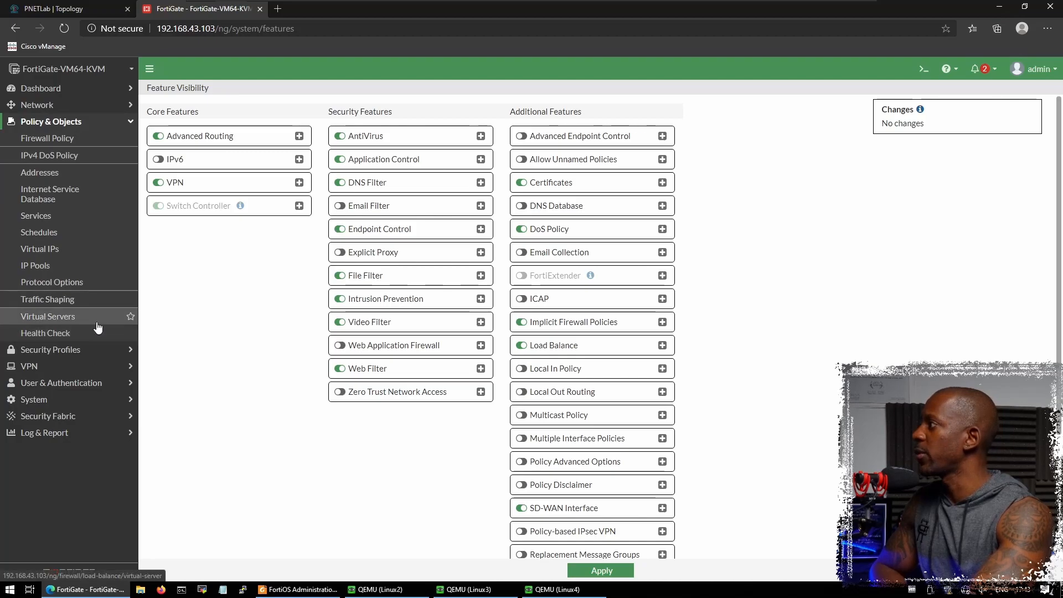
{"action": "left_click", "coordinate": [70, 321]}
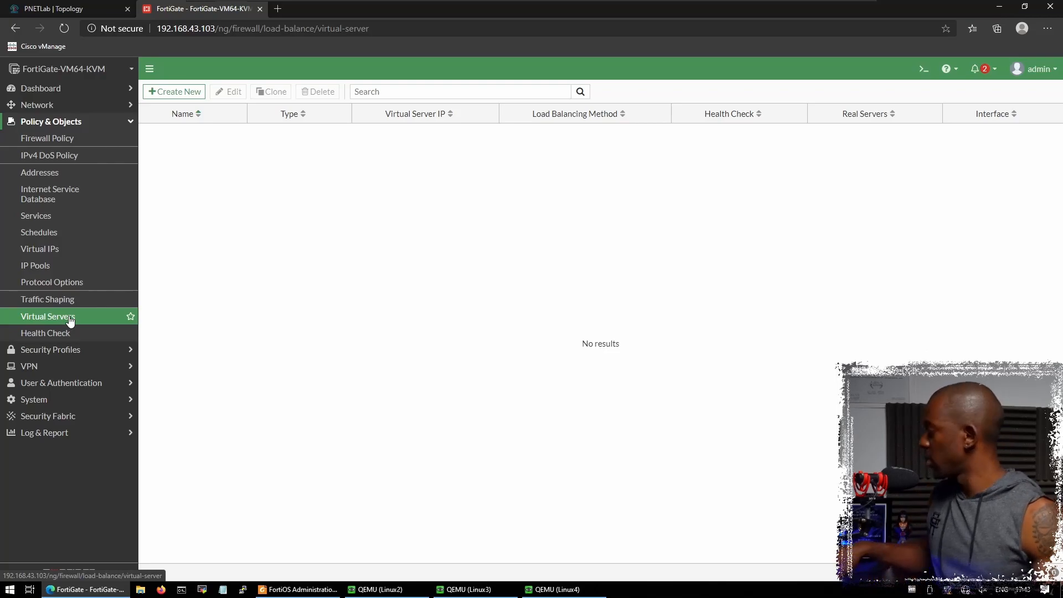
{"action": "left_click", "coordinate": [78, 9]}
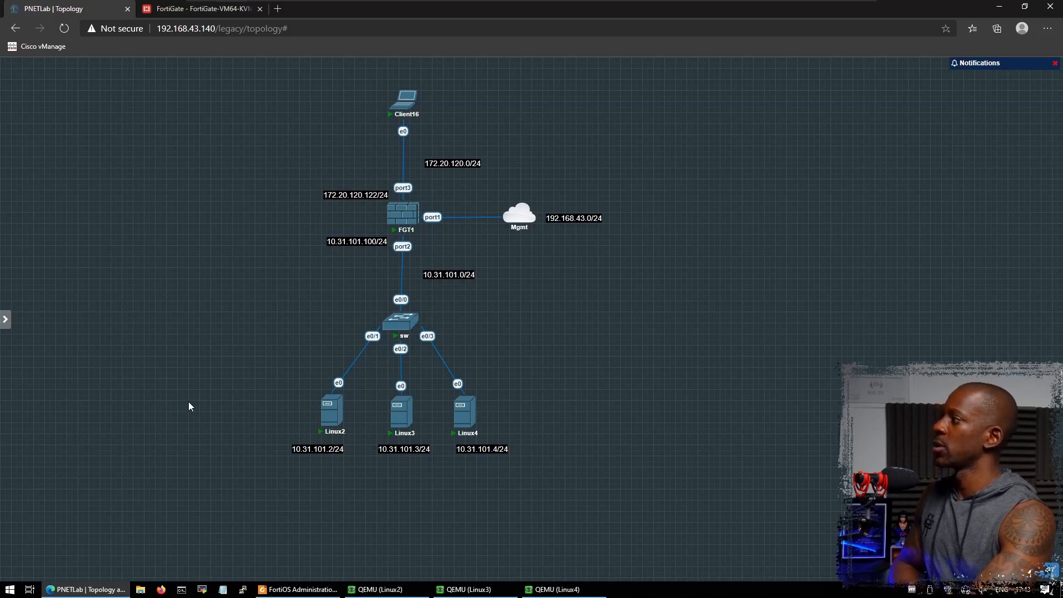
- Sketch a VS box beside the FortiGate and handwrite the virtual IP 172.20.120.121
{"action": "mouse_move", "coordinate": [1, 362]}
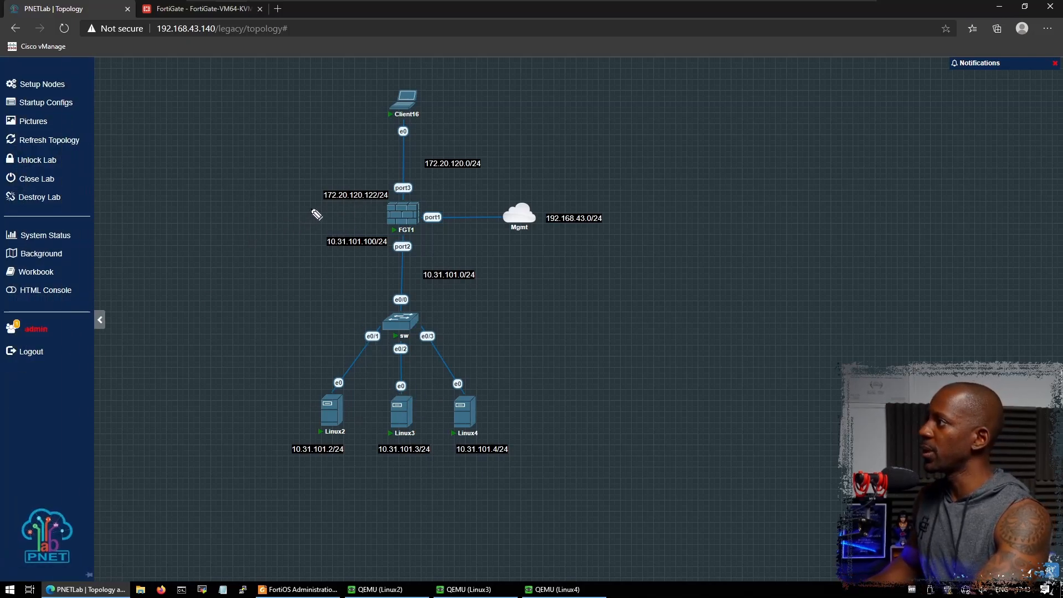
{"action": "mouse_move", "coordinate": [313, 202]}
{"action": "left_mouse_down"}
{"action": "mouse_move", "coordinate": [246, 242]}
{"action": "mouse_move", "coordinate": [244, 196]}
{"action": "mouse_move", "coordinate": [247, 242]}
{"action": "left_mouse_up"}
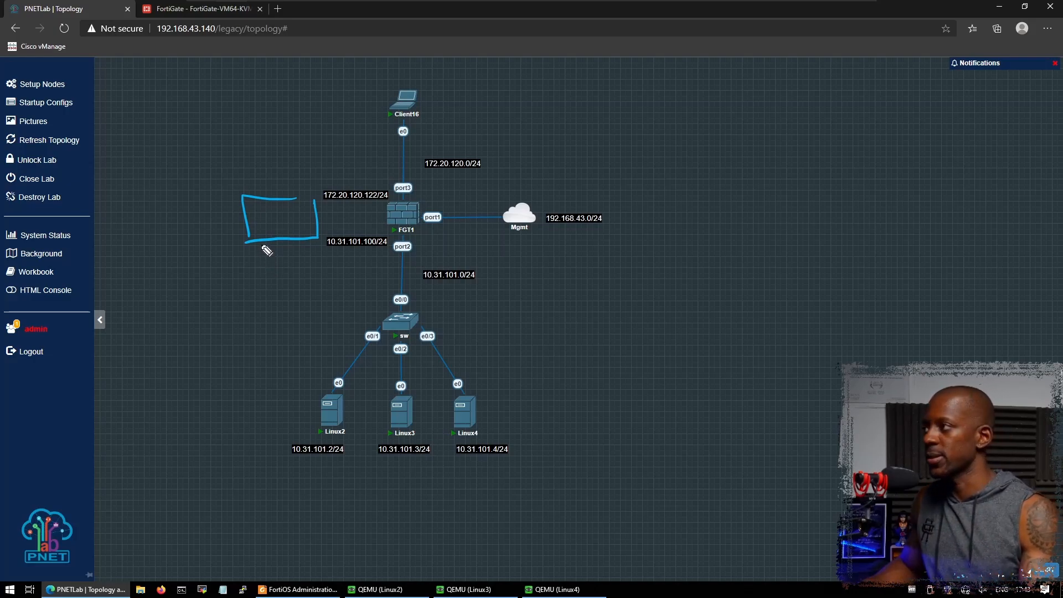
{"action": "mouse_move", "coordinate": [256, 205]}
{"action": "left_mouse_down"}
{"action": "mouse_move", "coordinate": [271, 206]}
{"action": "mouse_move", "coordinate": [275, 221]}
{"action": "left_mouse_up"}
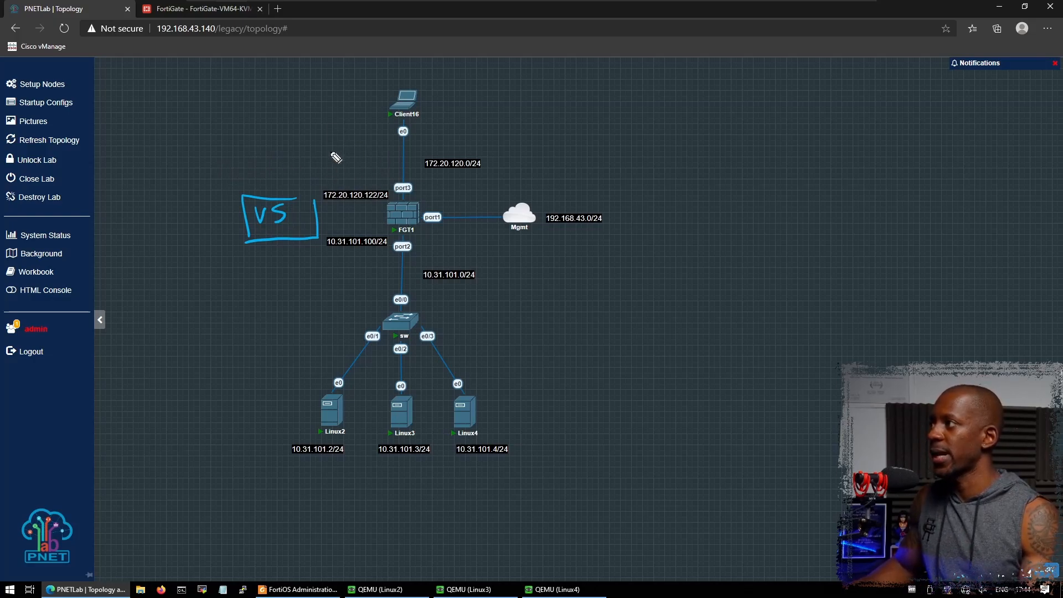
{"action": "left_click_drag", "start_coordinate": [228, 150], "coordinate": [228, 170]}
{"action": "left_click_drag", "start_coordinate": [233, 153], "coordinate": [238, 169]}
{"action": "left_click_drag", "start_coordinate": [249, 153], "coordinate": [264, 166]}
{"action": "left_click", "coordinate": [269, 164]}
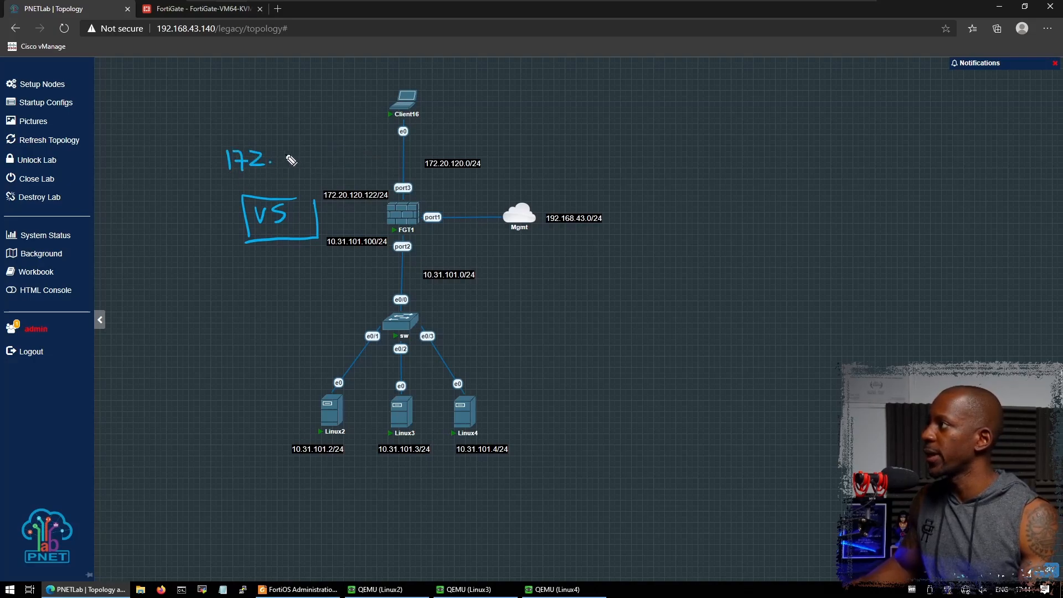
{"action": "mouse_move", "coordinate": [275, 152]}
{"action": "left_mouse_down"}
{"action": "mouse_move", "coordinate": [288, 165]}
{"action": "mouse_move", "coordinate": [297, 150]}
{"action": "mouse_move", "coordinate": [332, 166]}
{"action": "mouse_move", "coordinate": [351, 146]}
{"action": "mouse_move", "coordinate": [365, 164]}
{"action": "mouse_move", "coordinate": [390, 165]}
{"action": "left_mouse_up"}
{"action": "left_click", "coordinate": [306, 161]}
{"action": "left_click", "coordinate": [357, 158]}
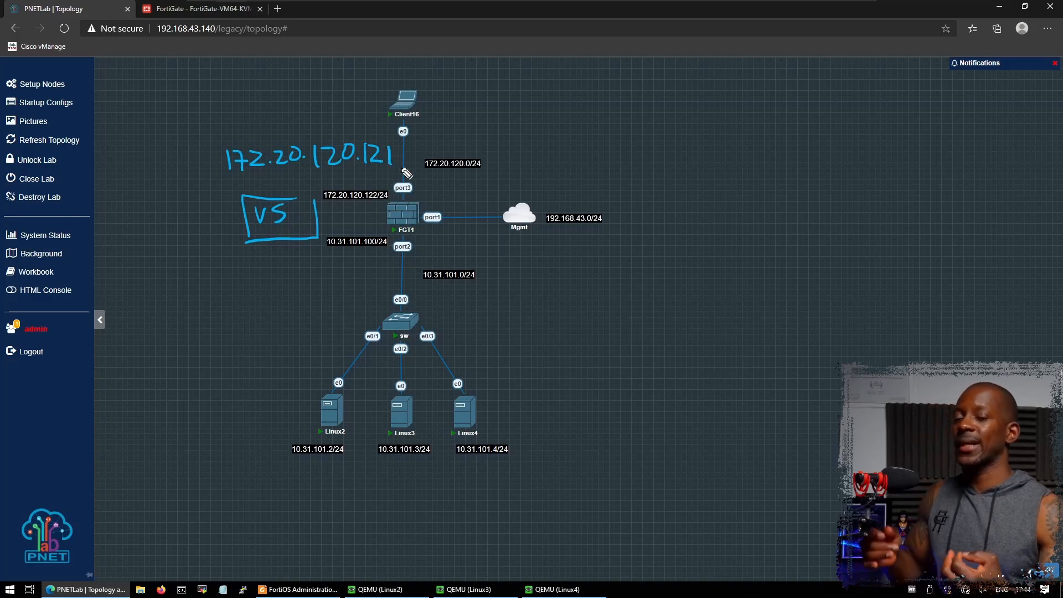
- Draw arrows from Client16 to the virtual IP and on to the Linux servers
{"action": "mouse_move", "coordinate": [373, 108]}
{"action": "left_mouse_down"}
{"action": "mouse_move", "coordinate": [336, 137]}
{"action": "mouse_move", "coordinate": [349, 135]}
{"action": "left_mouse_up"}
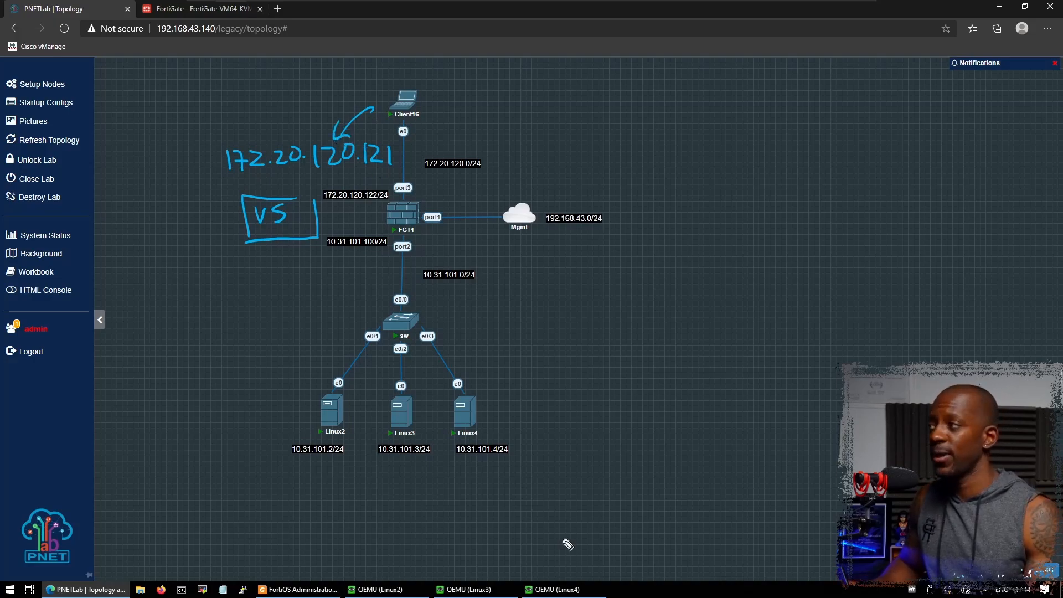
{"action": "mouse_move", "coordinate": [305, 264]}
{"action": "left_mouse_down"}
{"action": "mouse_move", "coordinate": [306, 402]}
{"action": "mouse_move", "coordinate": [372, 390]}
{"action": "mouse_move", "coordinate": [368, 360]}
{"action": "mouse_move", "coordinate": [478, 392]}
{"action": "mouse_move", "coordinate": [489, 374]}
{"action": "left_mouse_up"}
{"action": "left_click_drag", "start_coordinate": [310, 382], "coordinate": [295, 409]}
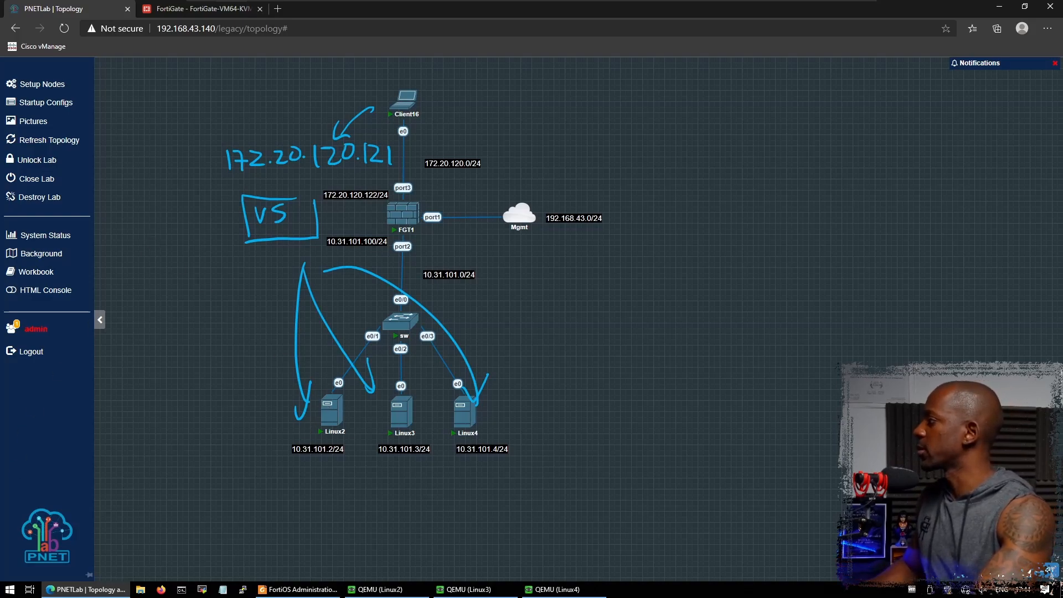
- Erase all pen annotations and return to FortiGate's empty Virtual Servers list
{"action": "key", "text": "e"}
{"action": "left_click", "coordinate": [249, 319]}
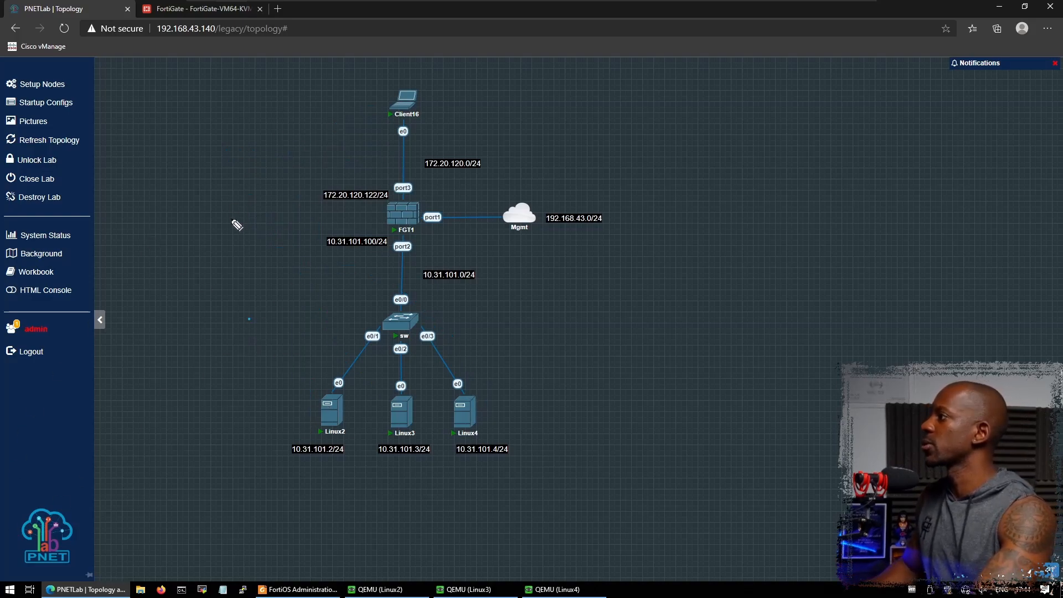
{"action": "left_click", "coordinate": [214, 8]}
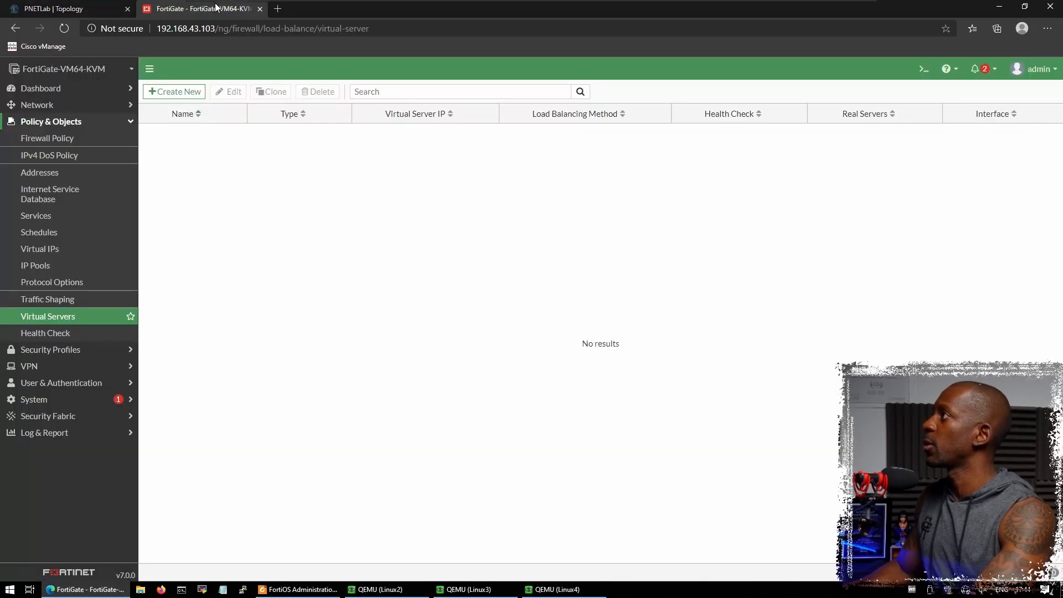
- Create a new HTTP-type virtual server named VS_HTTP
{"action": "left_click", "coordinate": [184, 92]}
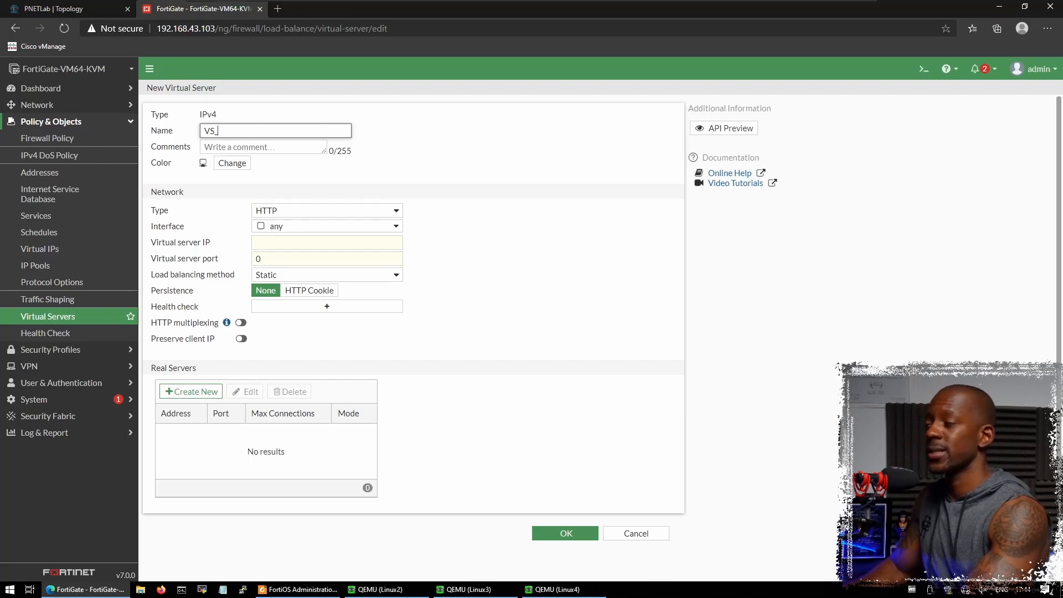
{"action": "type", "text": "HTTP"}
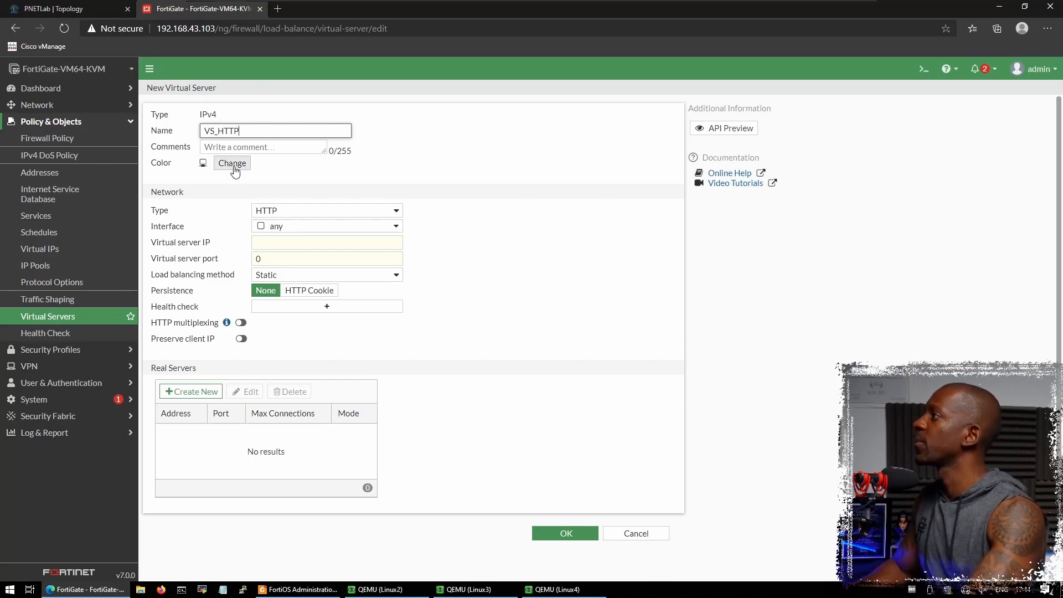
{"action": "key", "text": "Tab"}
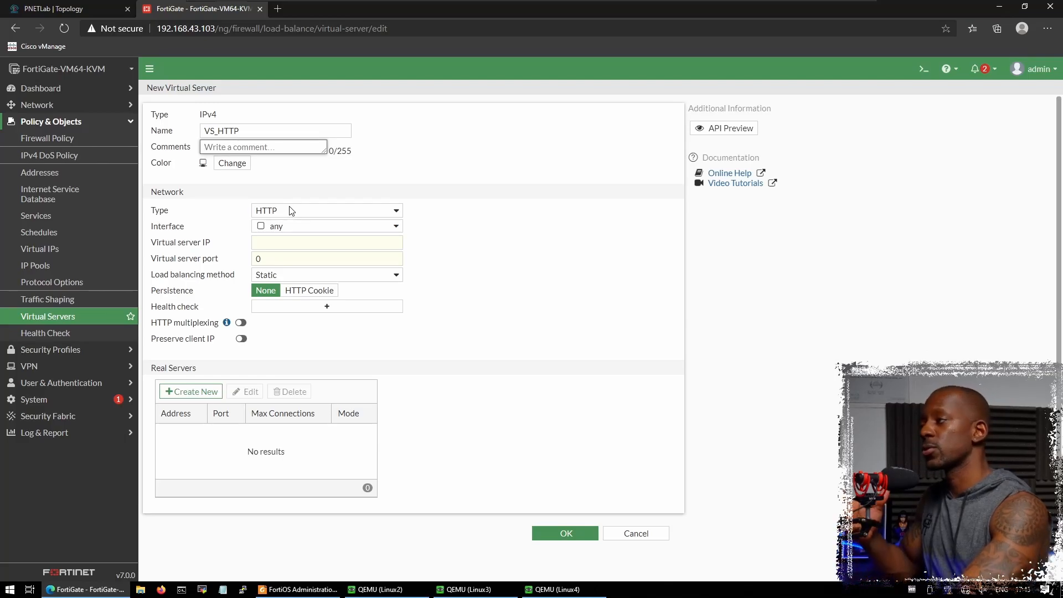
{"action": "left_click", "coordinate": [305, 227]}
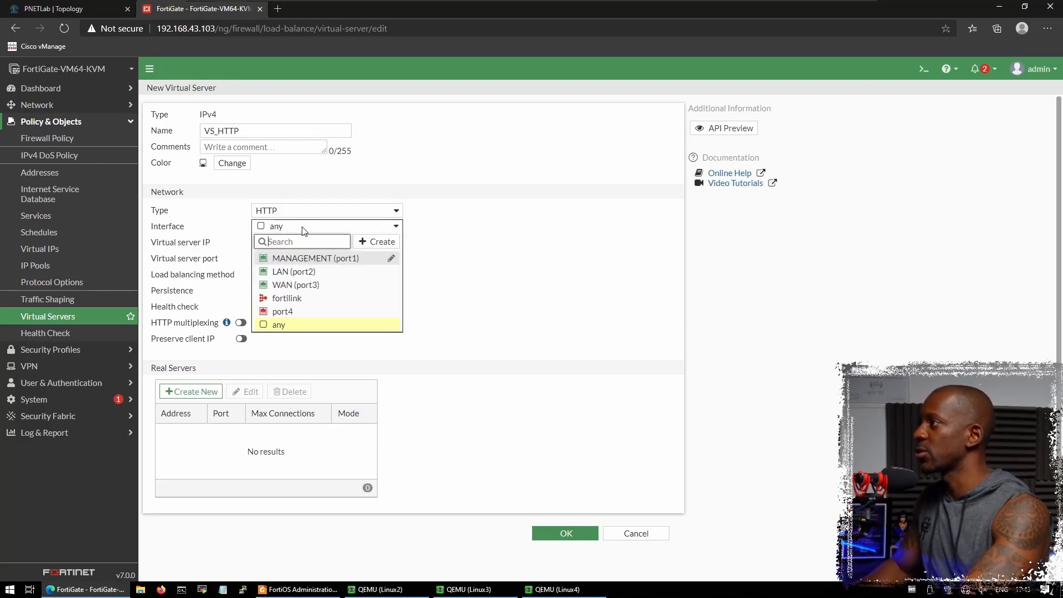
- Set VS_HTTP's interface to WAN (port3), virtual server IP 172.20.120.121 and port 80
{"action": "left_click", "coordinate": [320, 286]}
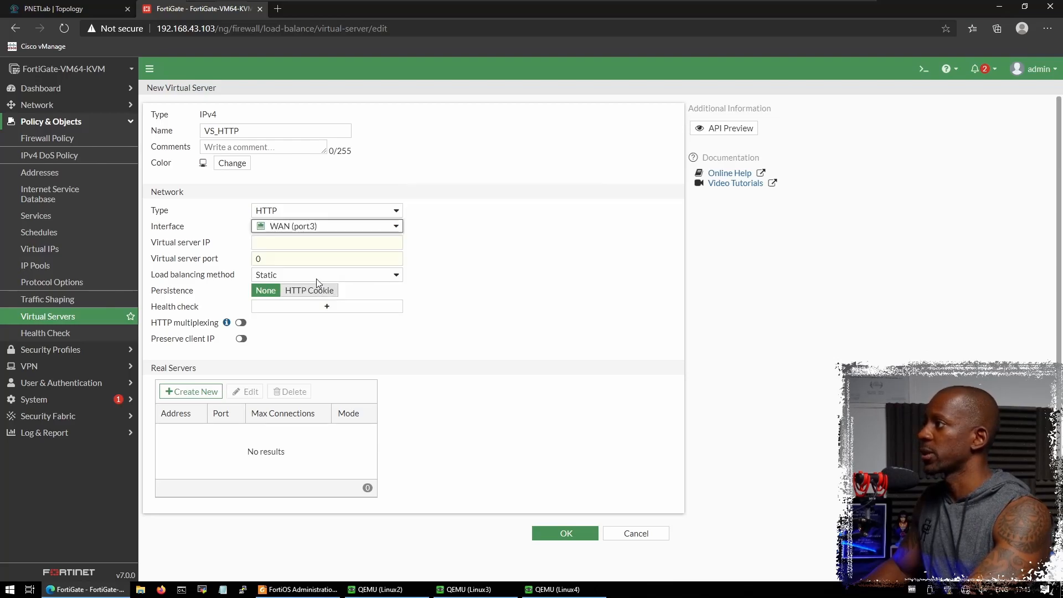
{"action": "left_click", "coordinate": [305, 243]}
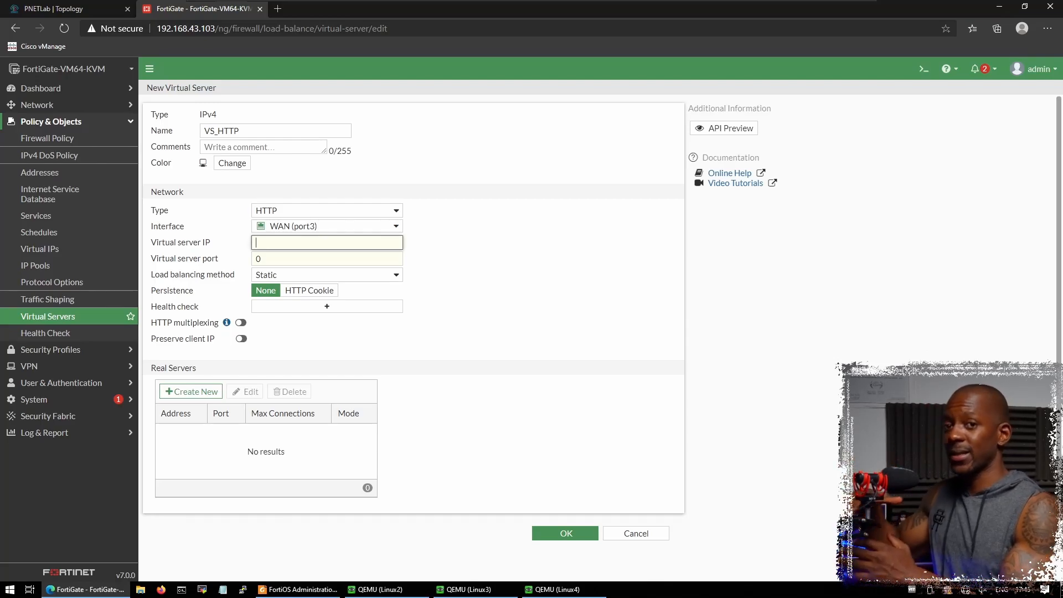
{"action": "type", "text": "172.20.120.121"}
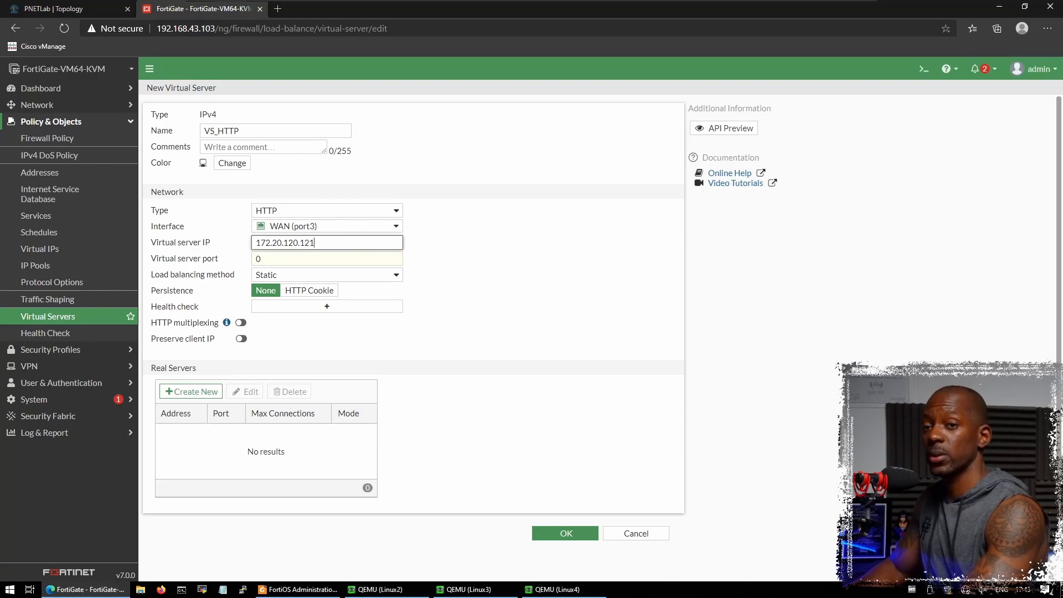
{"action": "key", "text": "Tab"}
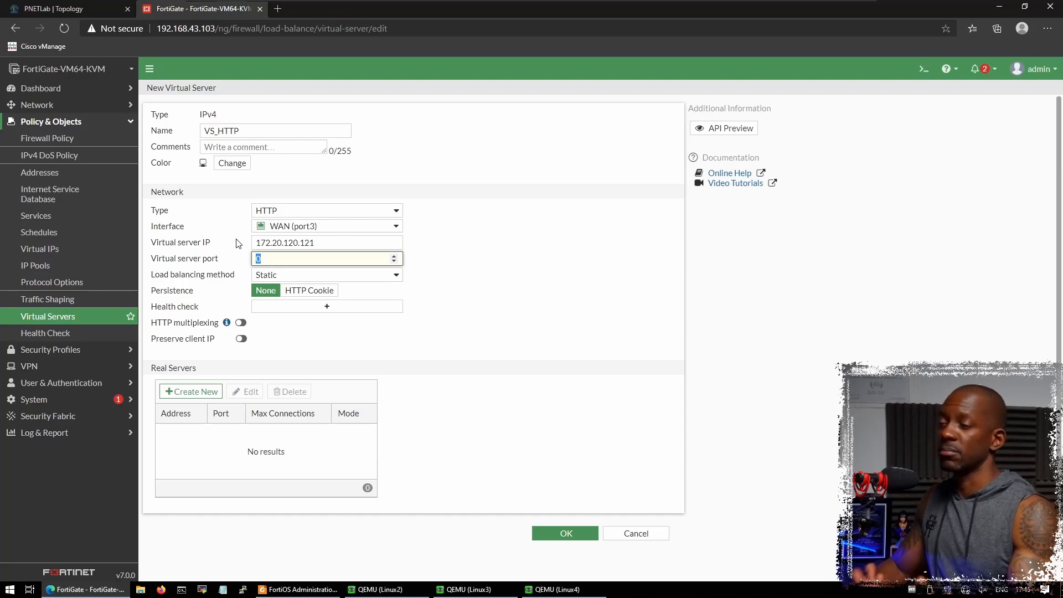
{"action": "type", "text": "80"}
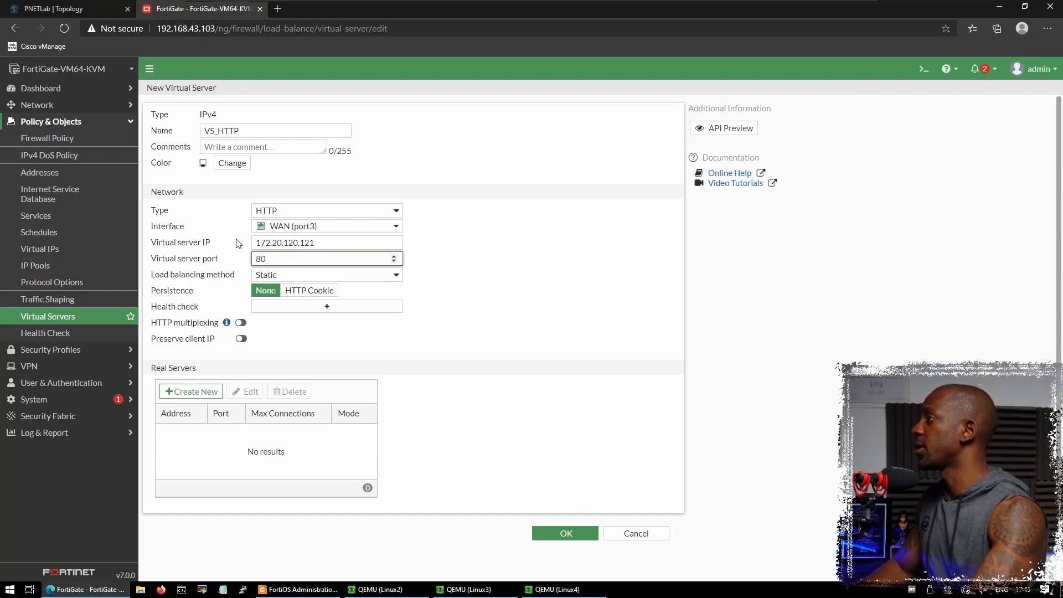
{"action": "left_click", "coordinate": [346, 278]}
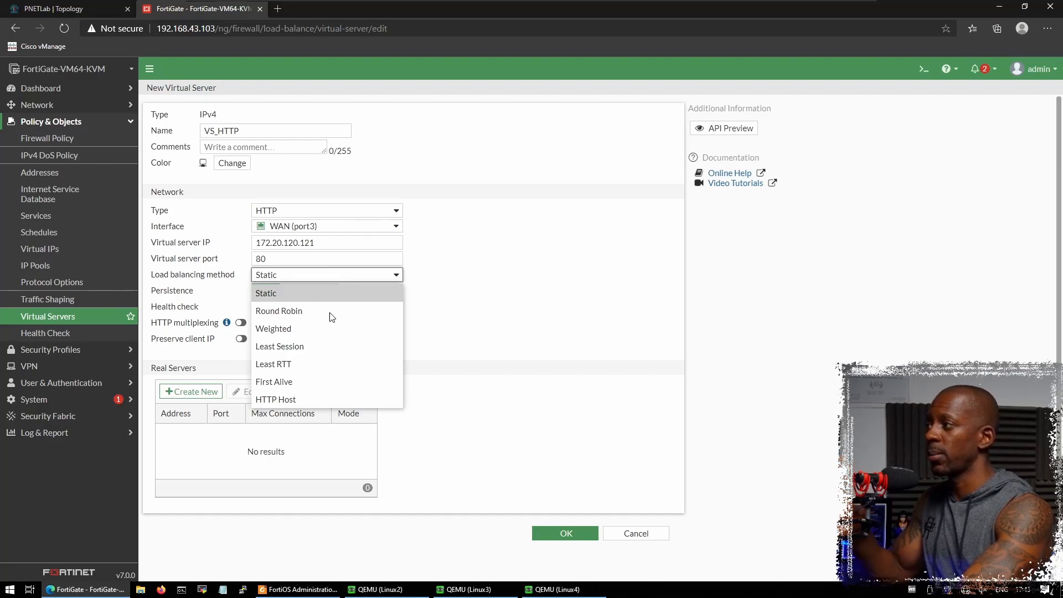
- Set VS_HTTP's load balancing method to Round Robin and start adding a real server
{"action": "left_click", "coordinate": [353, 314]}
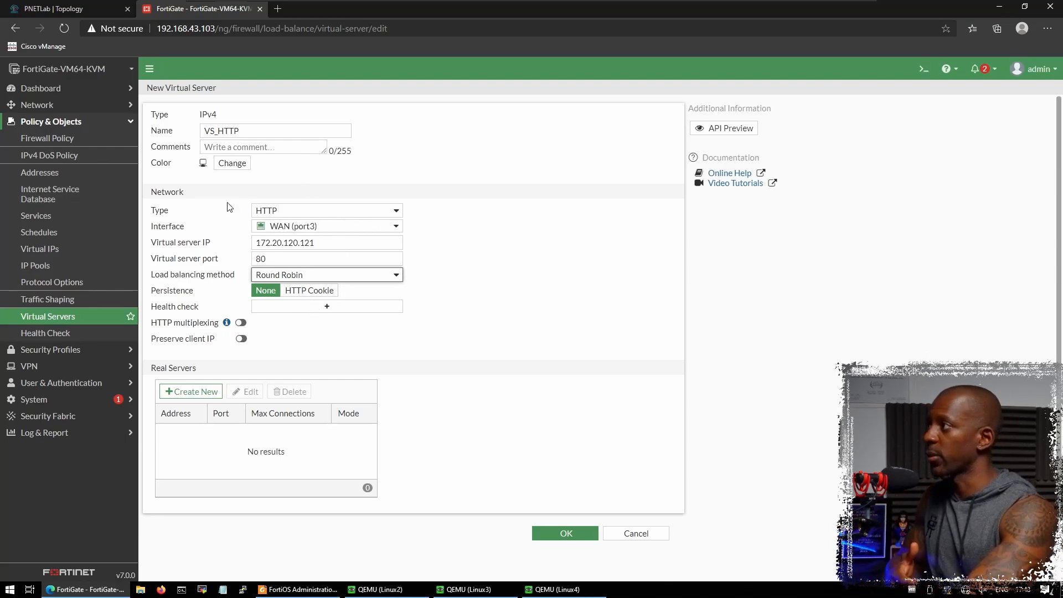
{"action": "mouse_move", "coordinate": [294, 231]}
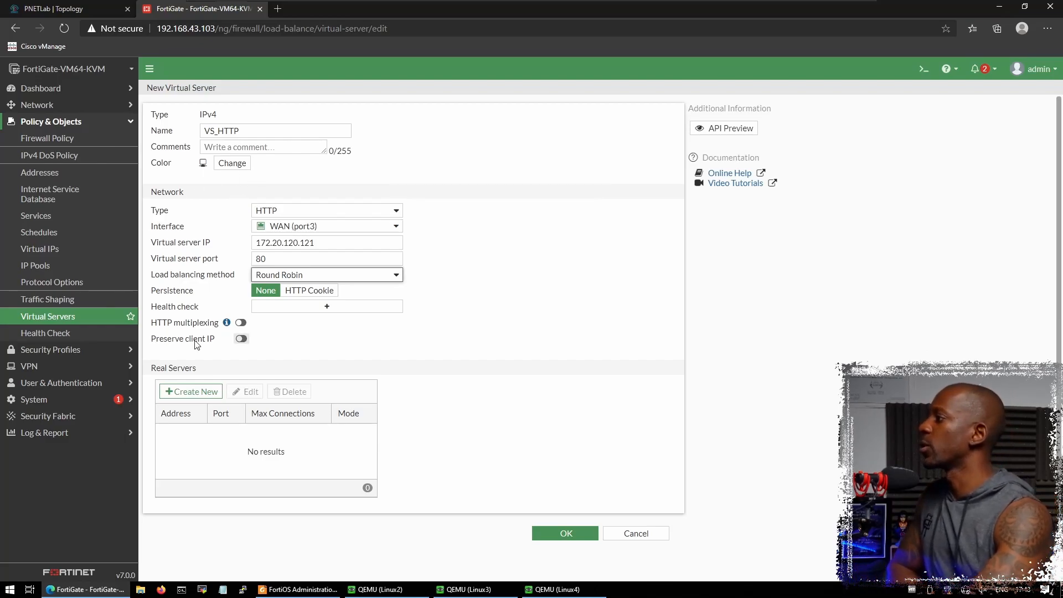
{"action": "left_click", "coordinate": [201, 393]}
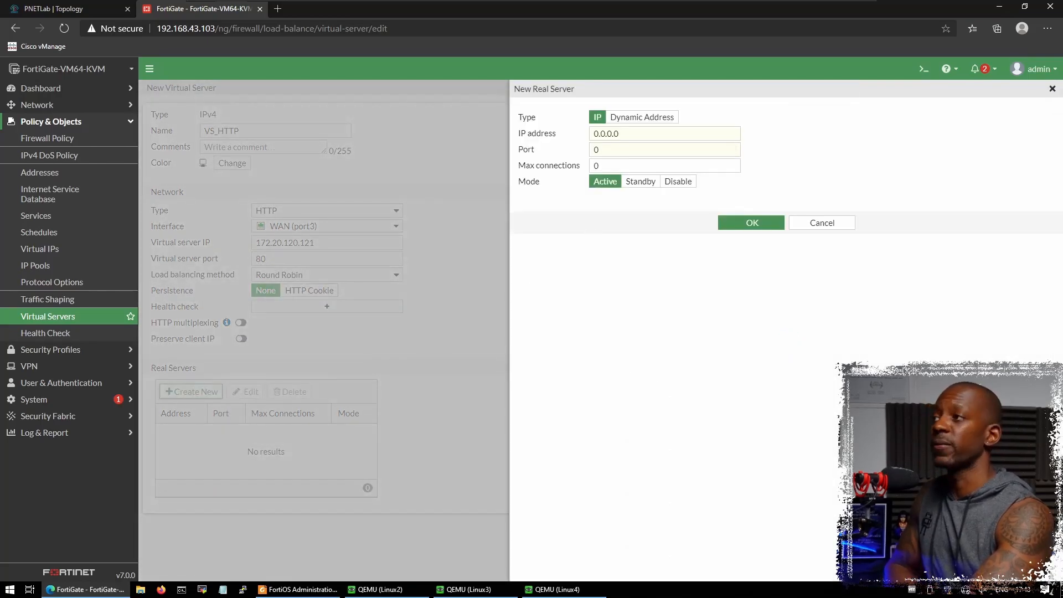
- Enter real server 10.31.101.2 on port 80, checking the address against the lab topology
{"action": "left_click", "coordinate": [563, 135]}
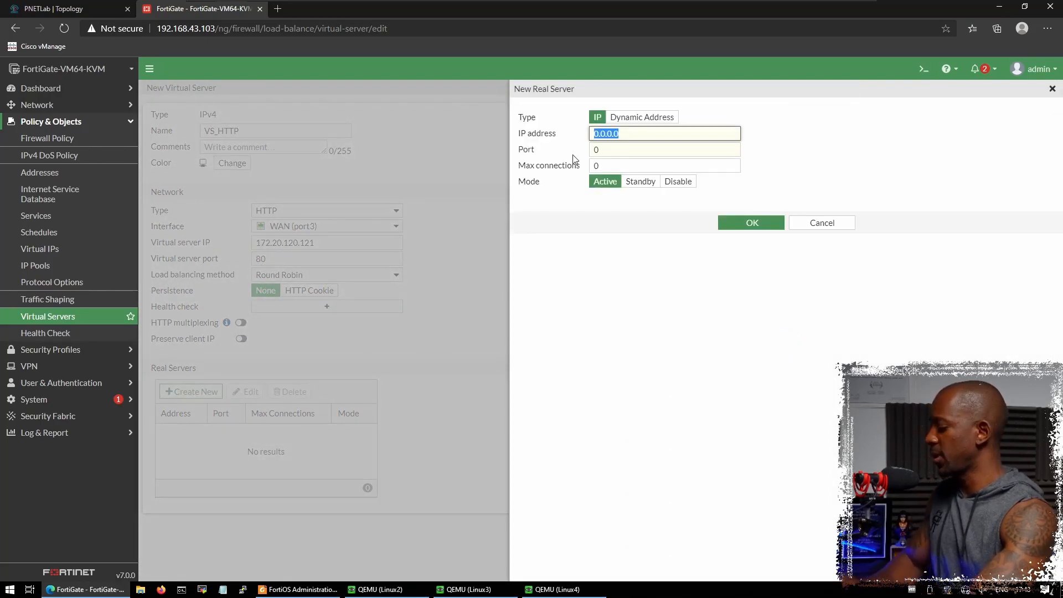
{"action": "type", "text": "10.31"}
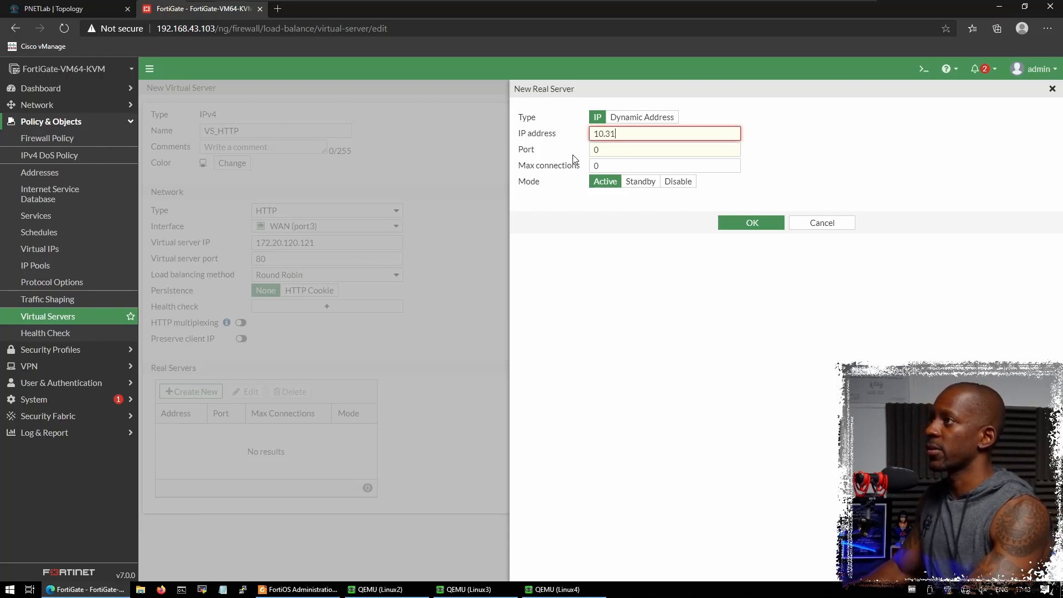
{"action": "type", "text": ".101"}
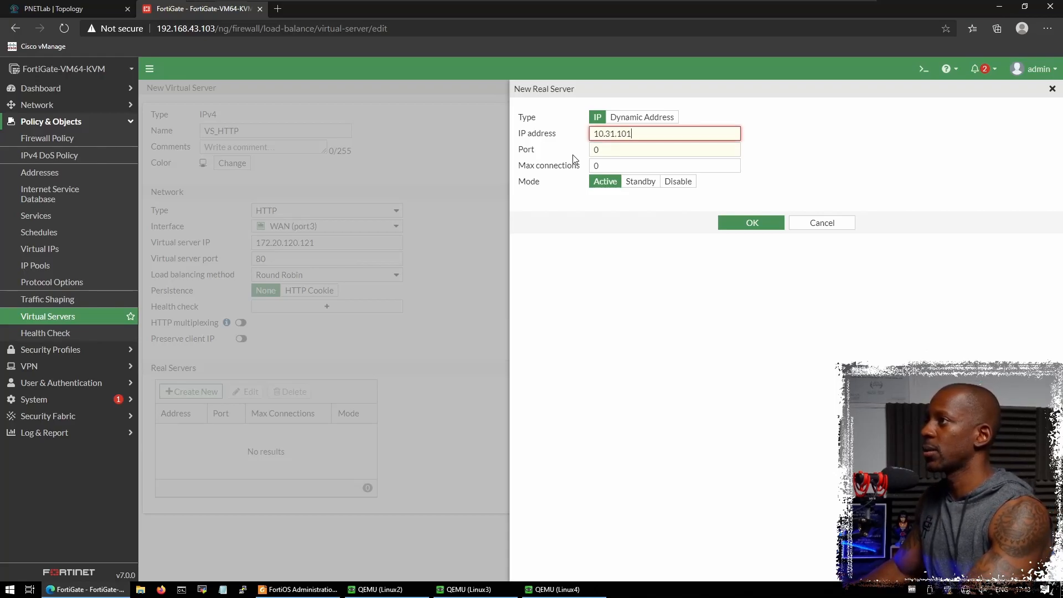
{"action": "type", "text": ".2"}
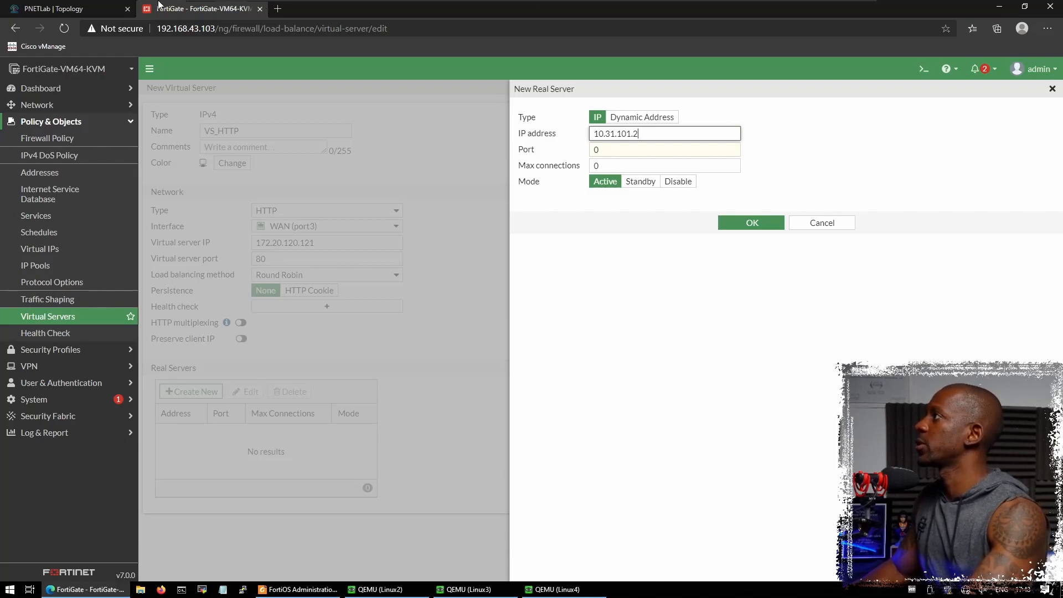
{"action": "left_click", "coordinate": [107, 12]}
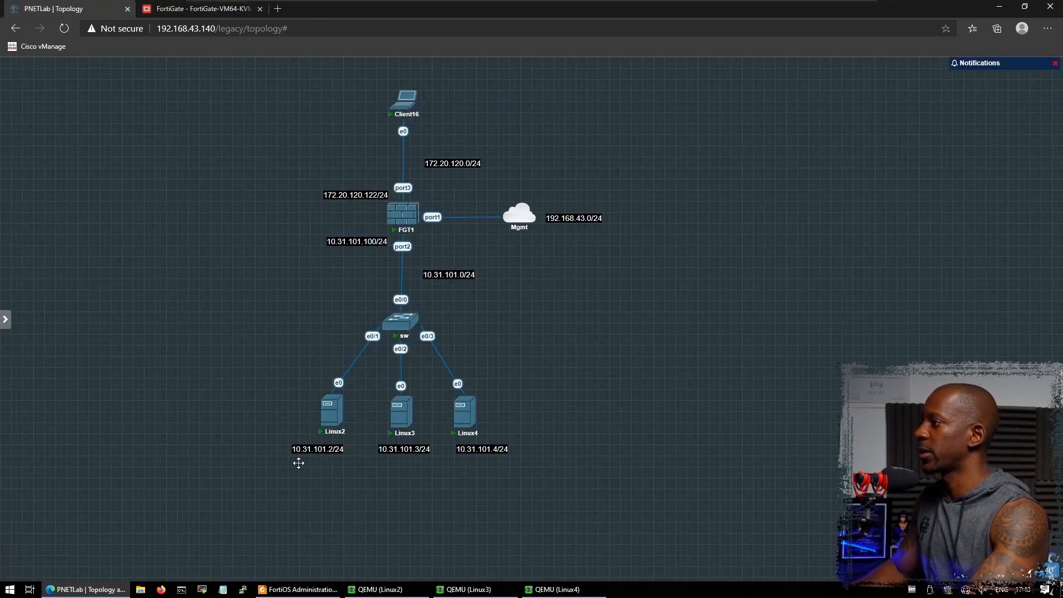
{"action": "left_click", "coordinate": [183, 9]}
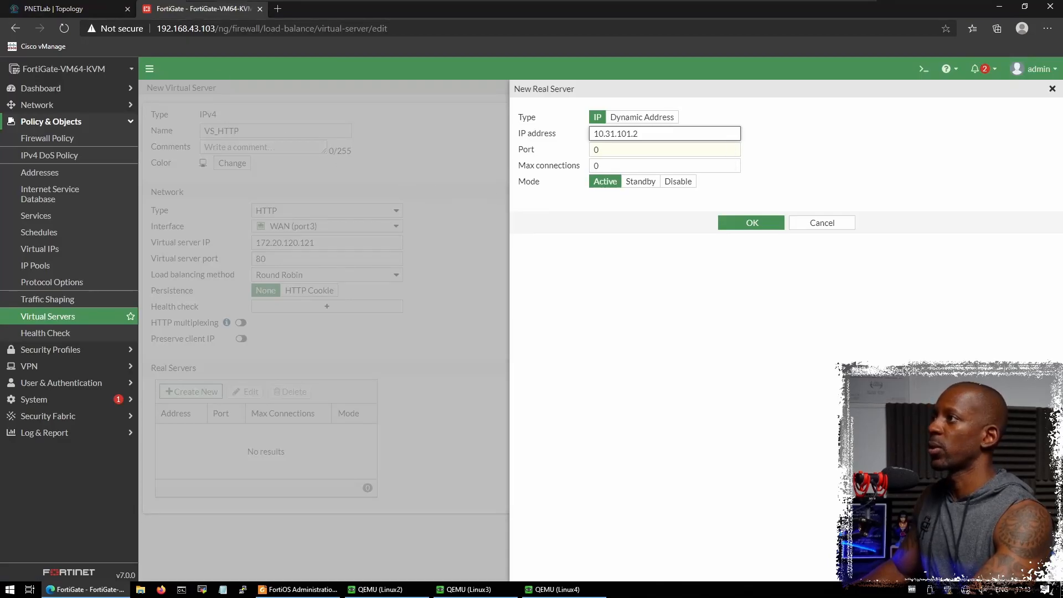
{"action": "key", "text": "Tab"}
{"action": "type", "text": "80"}
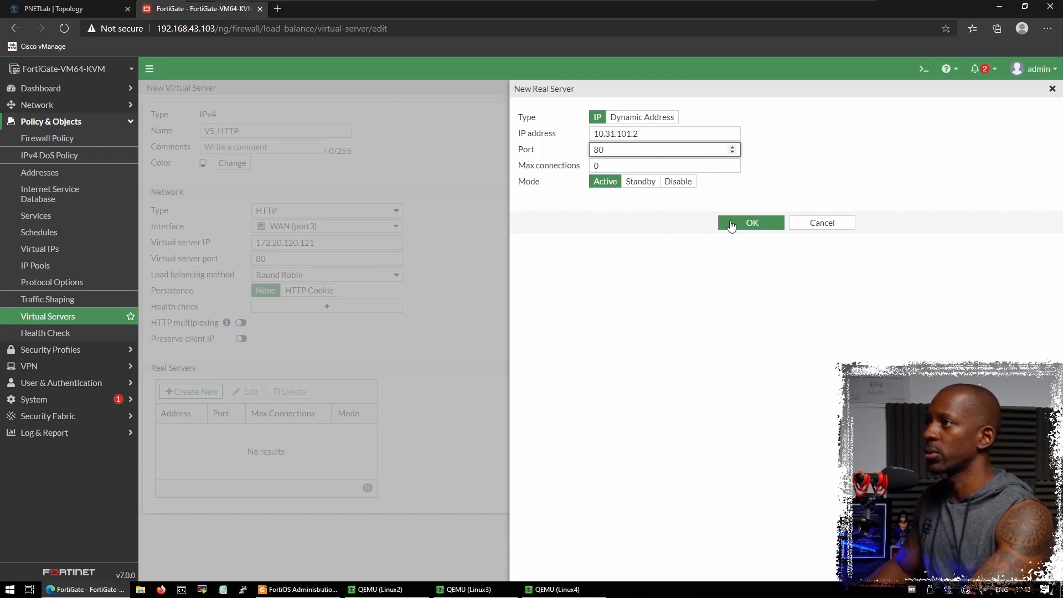
{"action": "left_click", "coordinate": [741, 228]}
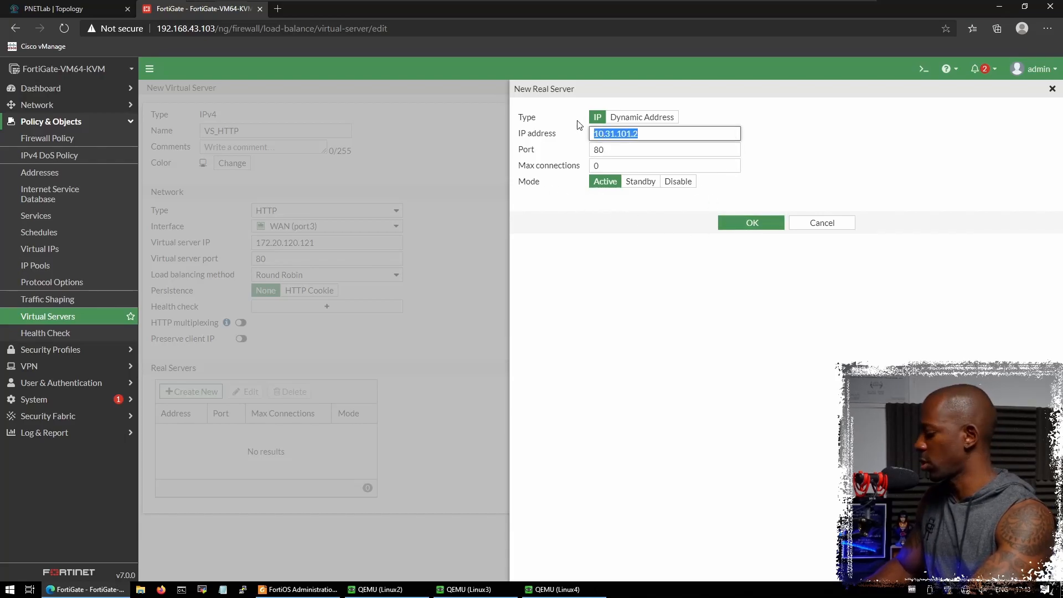
- Confirm the first real server and add real server 10.31.101.3 on port 80
{"action": "left_click", "coordinate": [753, 224]}
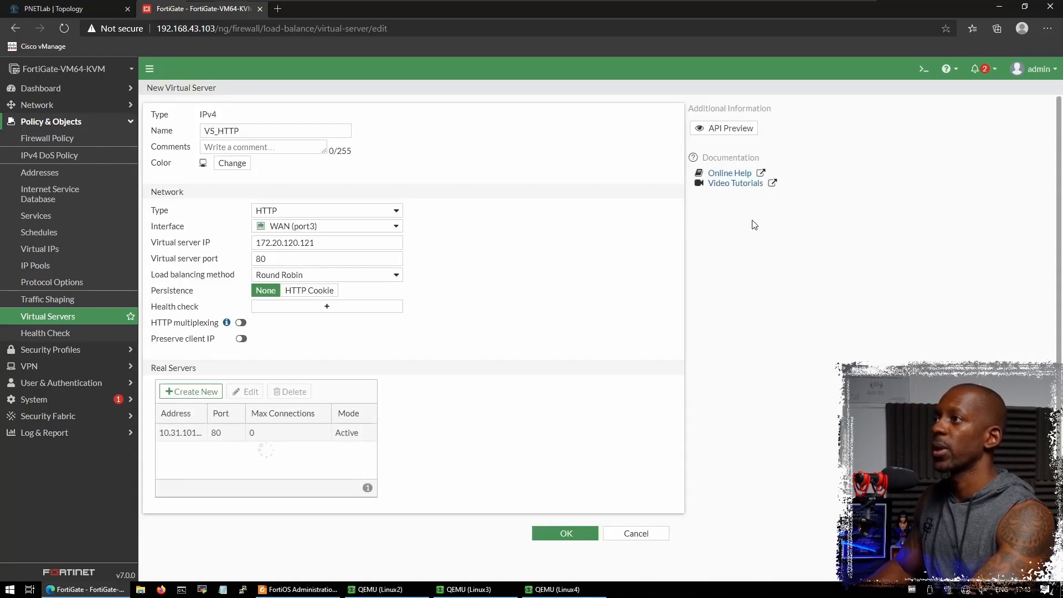
{"action": "left_click", "coordinate": [191, 391]}
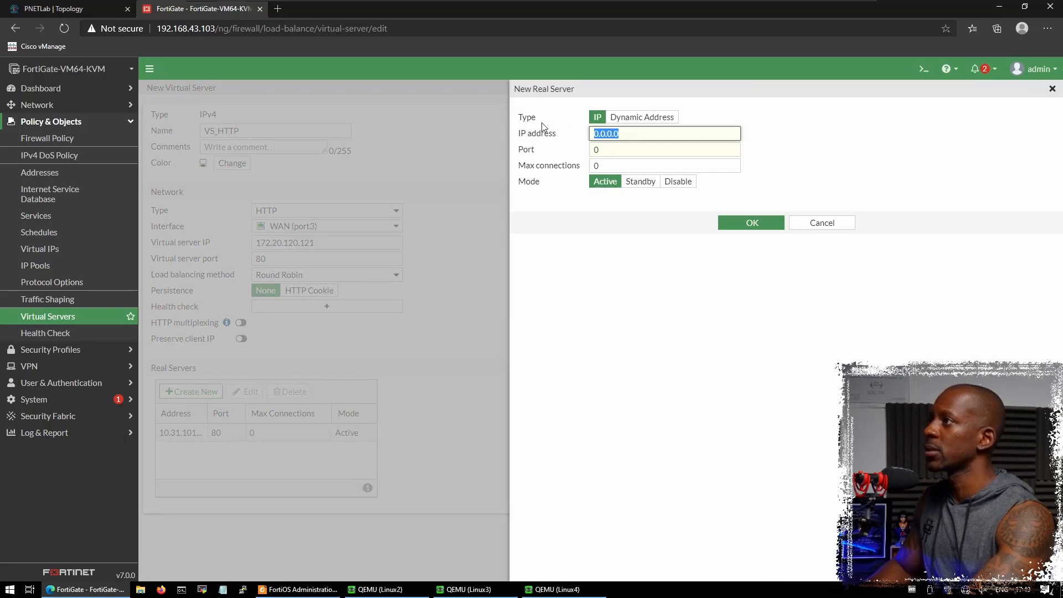
{"action": "type", "text": "10.31.101.3"}
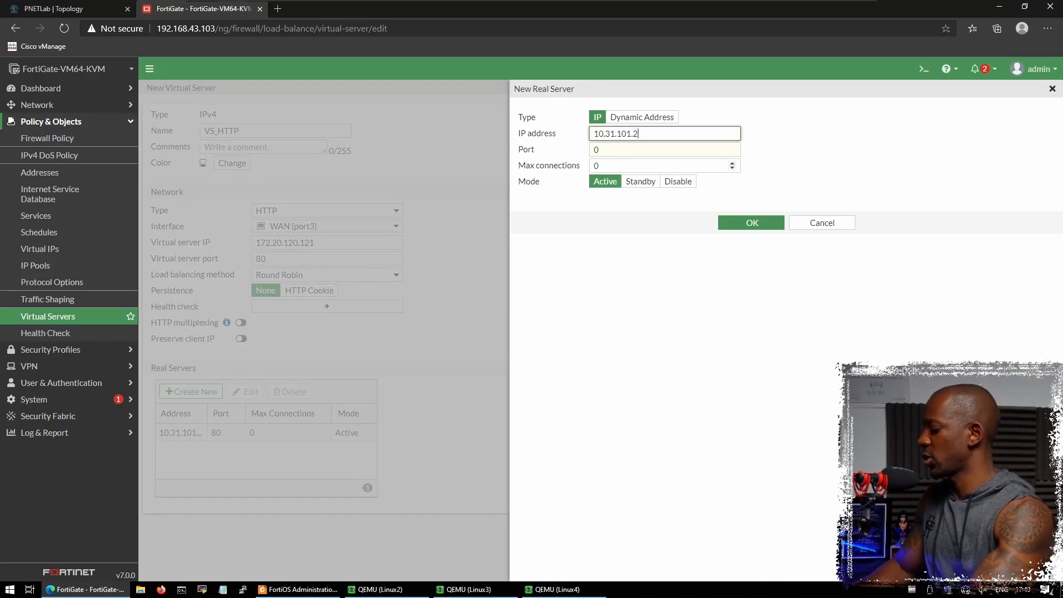
{"action": "key", "text": "Tab"}
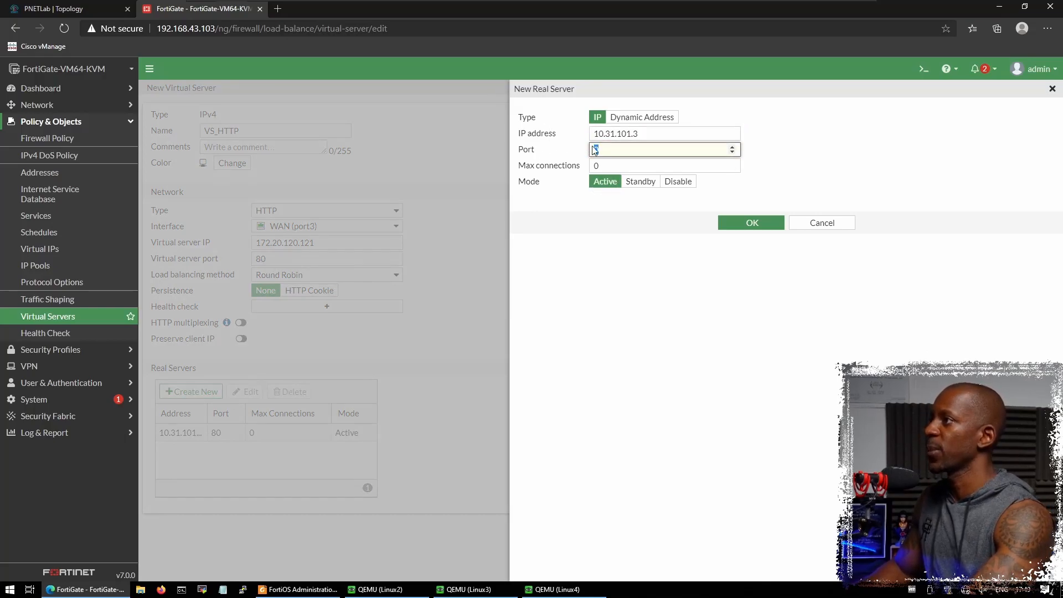
{"action": "type", "text": "80"}
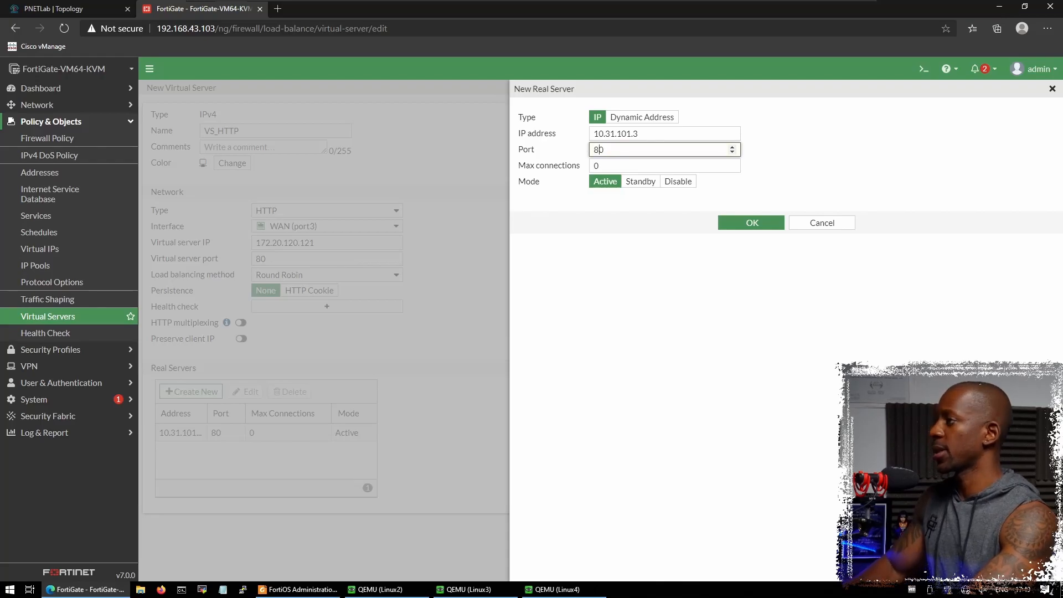
{"action": "left_click", "coordinate": [751, 222]}
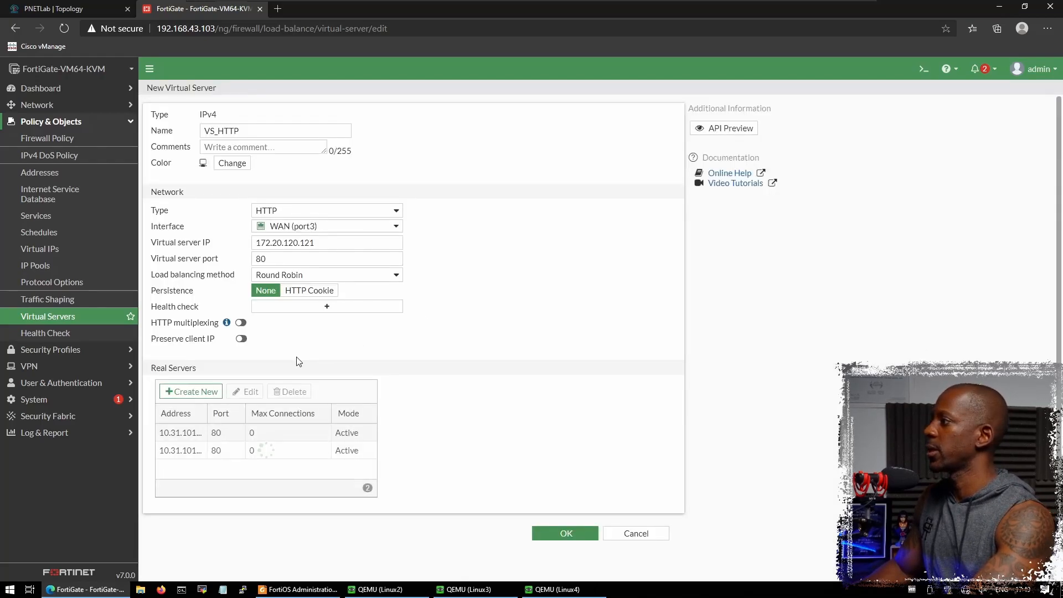
- Add real server 10.31.101.4 on port 80 and save the VS_HTTP virtual server
{"action": "left_click", "coordinate": [206, 391]}
{"action": "left_click", "coordinate": [558, 136]}
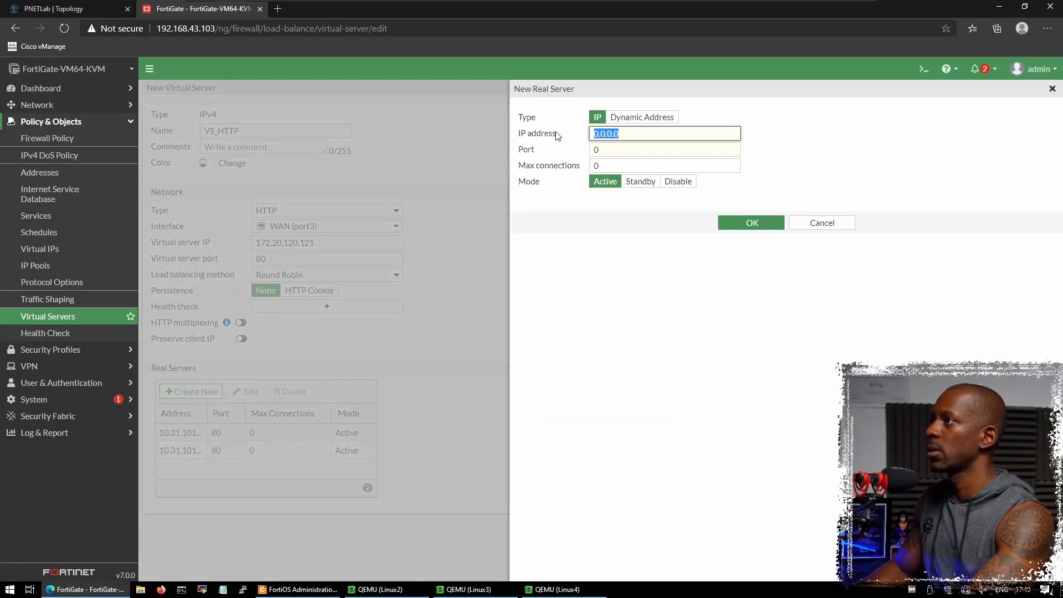
{"action": "type", "text": "10.31.101.2"}
{"action": "key", "text": "BackSpace"}
{"action": "type", "text": "4"}
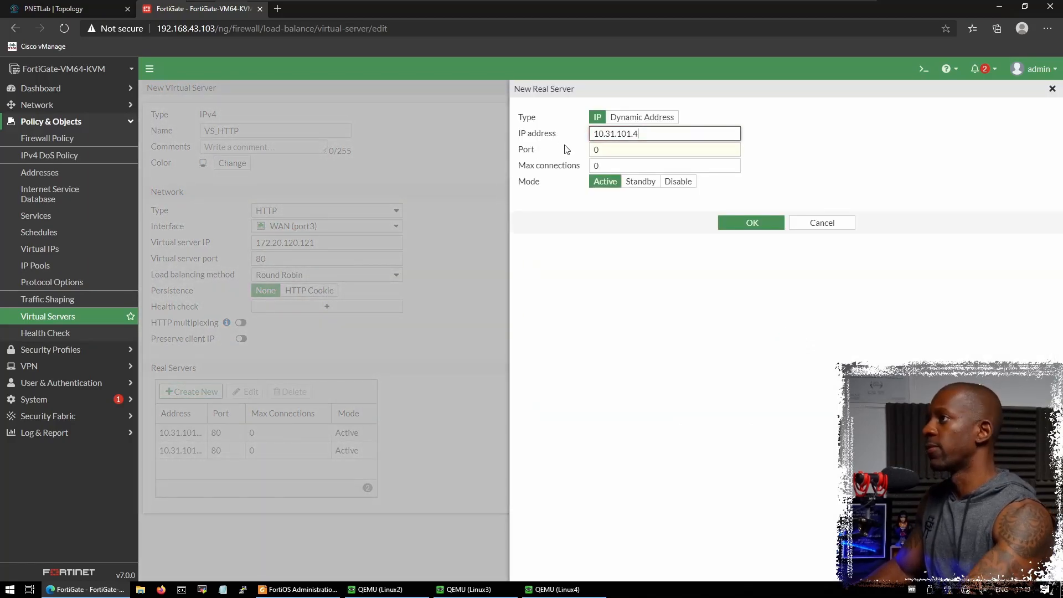
{"action": "key", "text": "Tab"}
{"action": "type", "text": "80"}
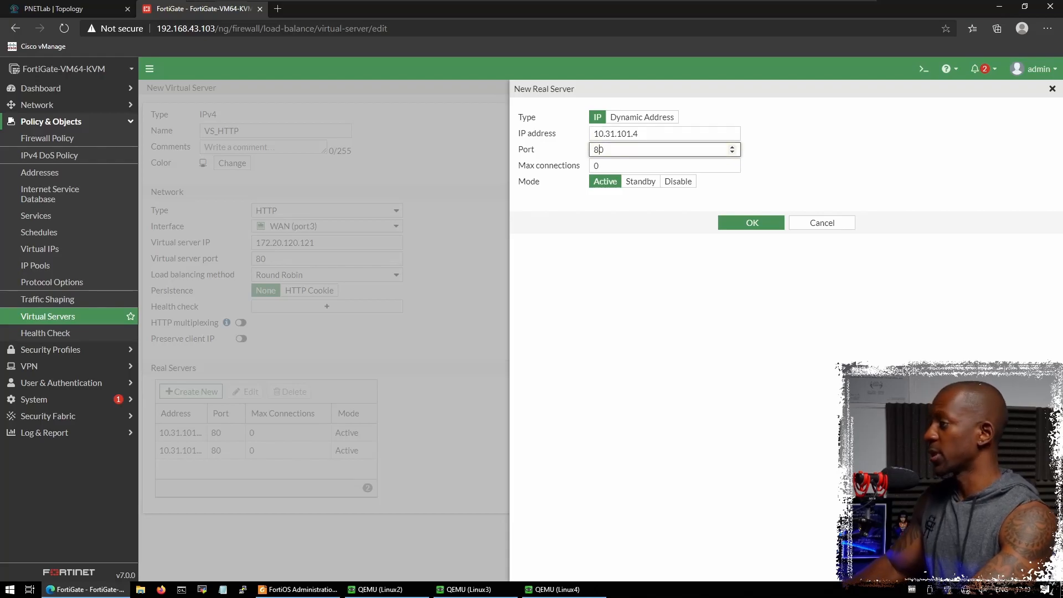
{"action": "left_click", "coordinate": [751, 222]}
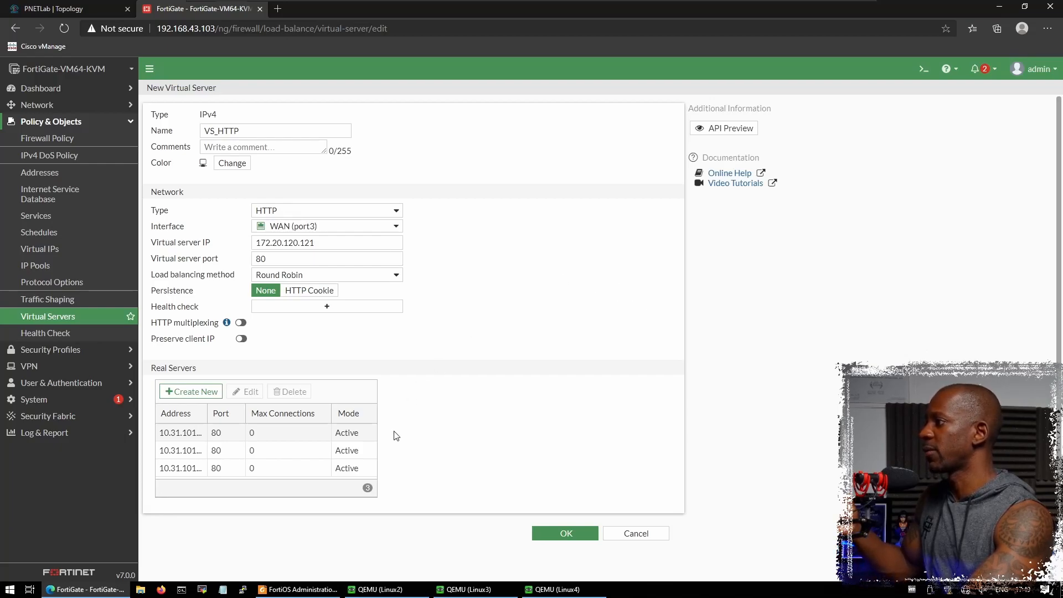
{"action": "left_click", "coordinate": [546, 535]}
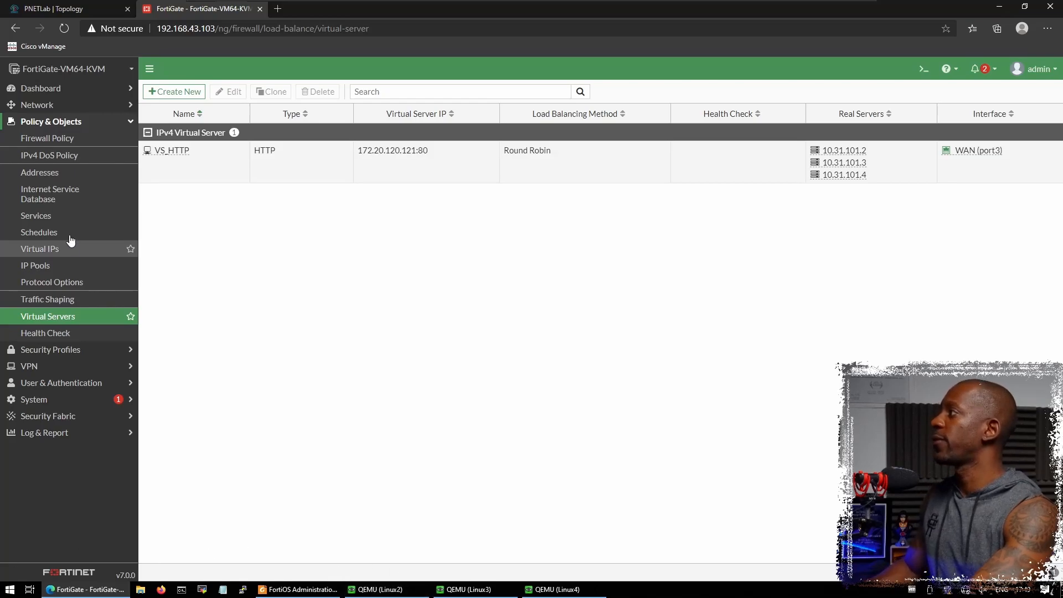
- Begin a new policy from the Firewall Policy list and select its Name field
{"action": "left_click", "coordinate": [71, 139]}
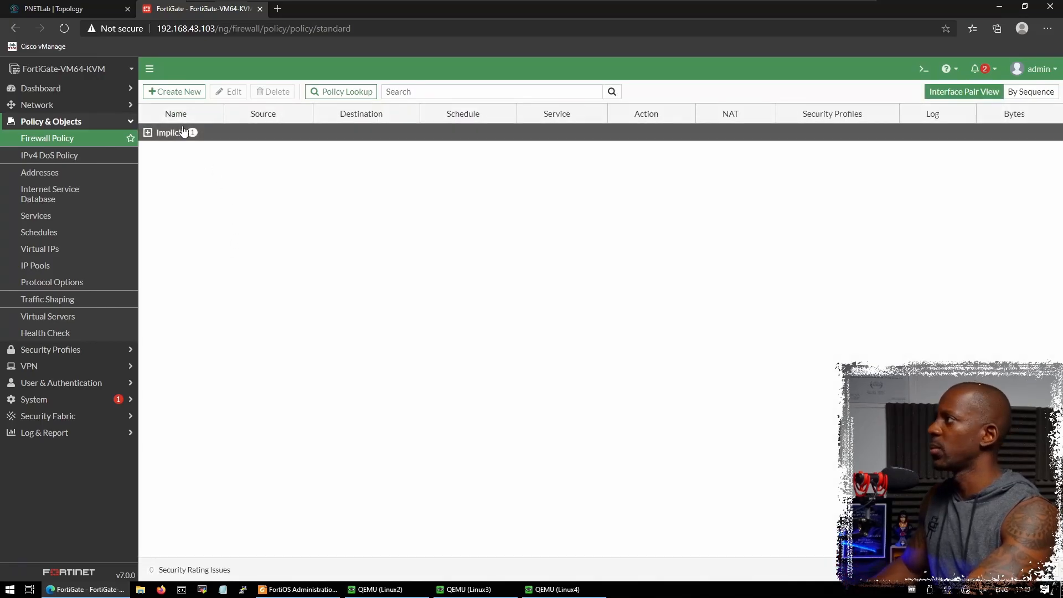
{"action": "left_click", "coordinate": [178, 92]}
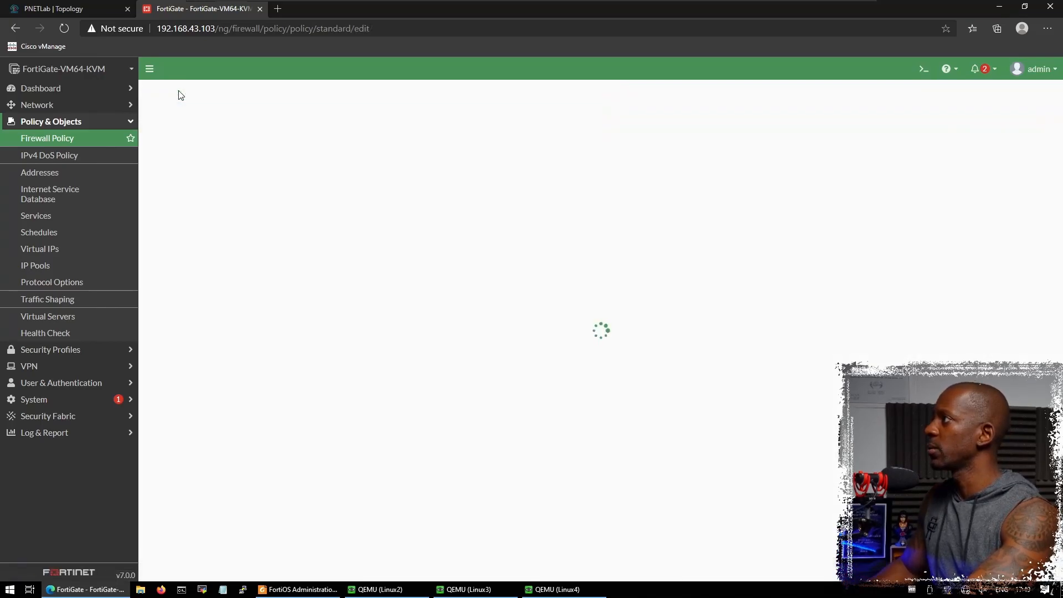
{"action": "left_click", "coordinate": [299, 123]}
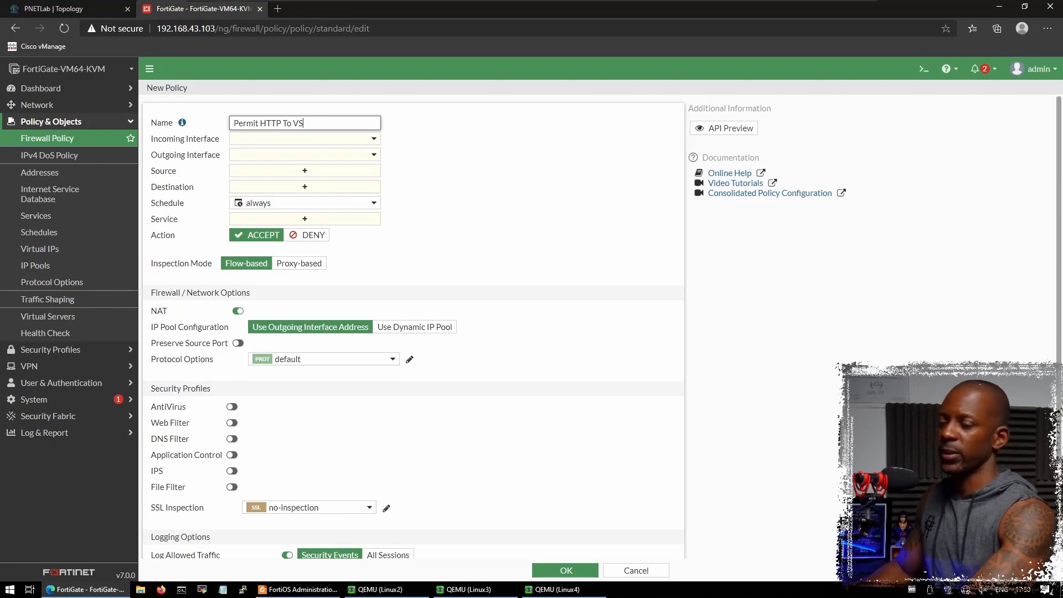
- Route the policy from WAN (port3) to LAN (port2) with source address all
{"action": "left_click", "coordinate": [317, 145]}
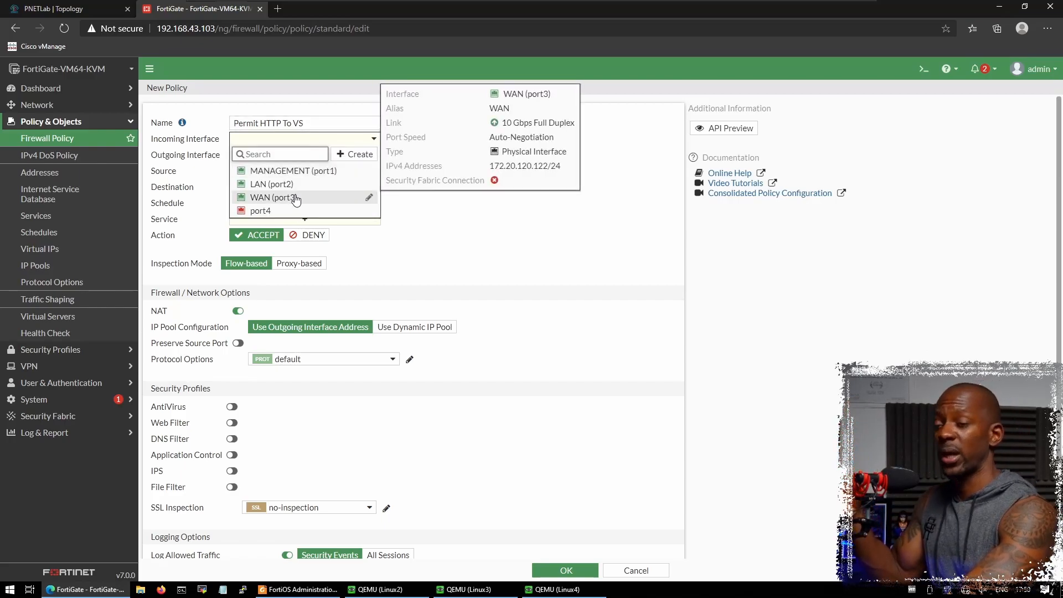
{"action": "left_click", "coordinate": [296, 199]}
{"action": "left_click", "coordinate": [311, 157]}
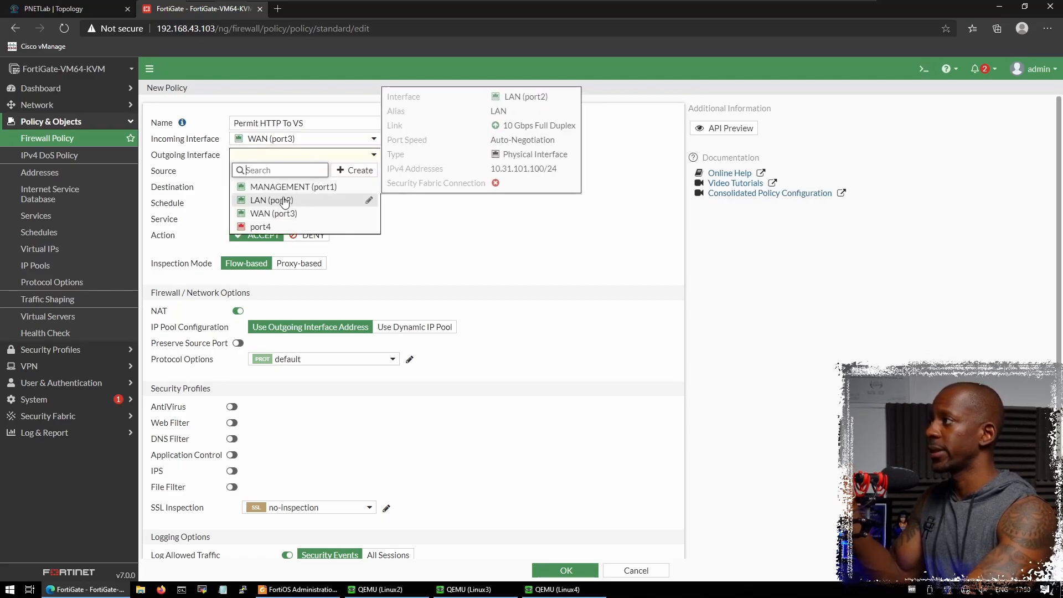
{"action": "left_click", "coordinate": [284, 201]}
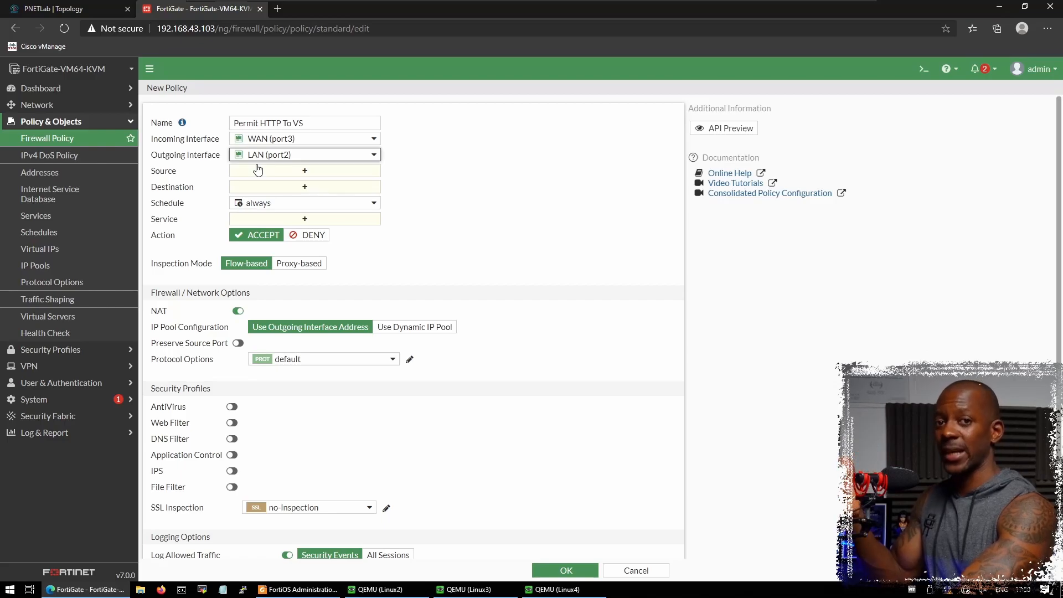
{"action": "left_click", "coordinate": [292, 172]}
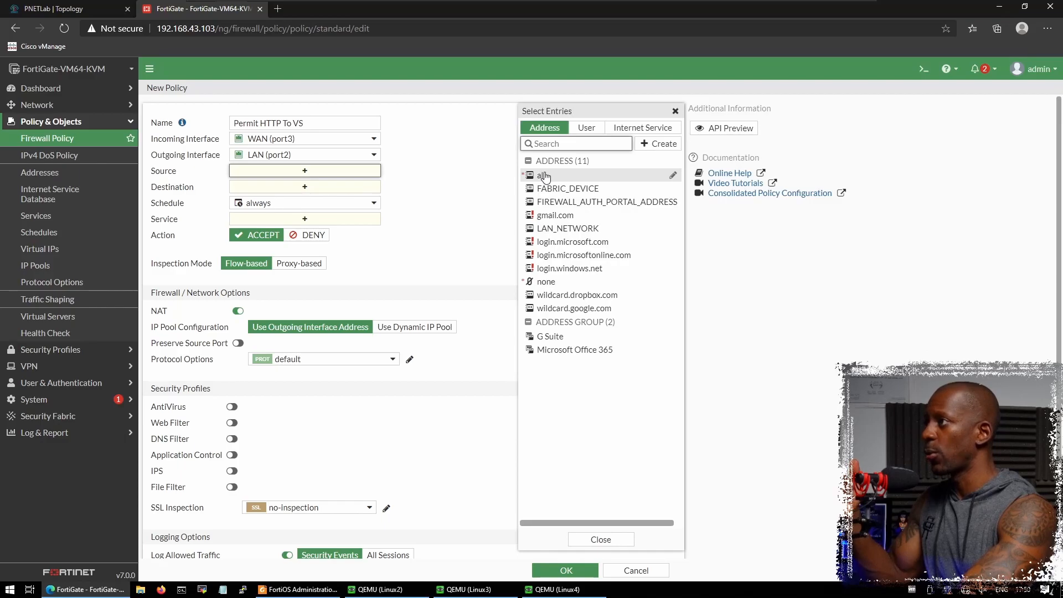
{"action": "left_click", "coordinate": [541, 174]}
- Switch the policy's inspection mode to Proxy-based
{"action": "left_click", "coordinate": [452, 199]}
{"action": "left_click", "coordinate": [334, 201]}
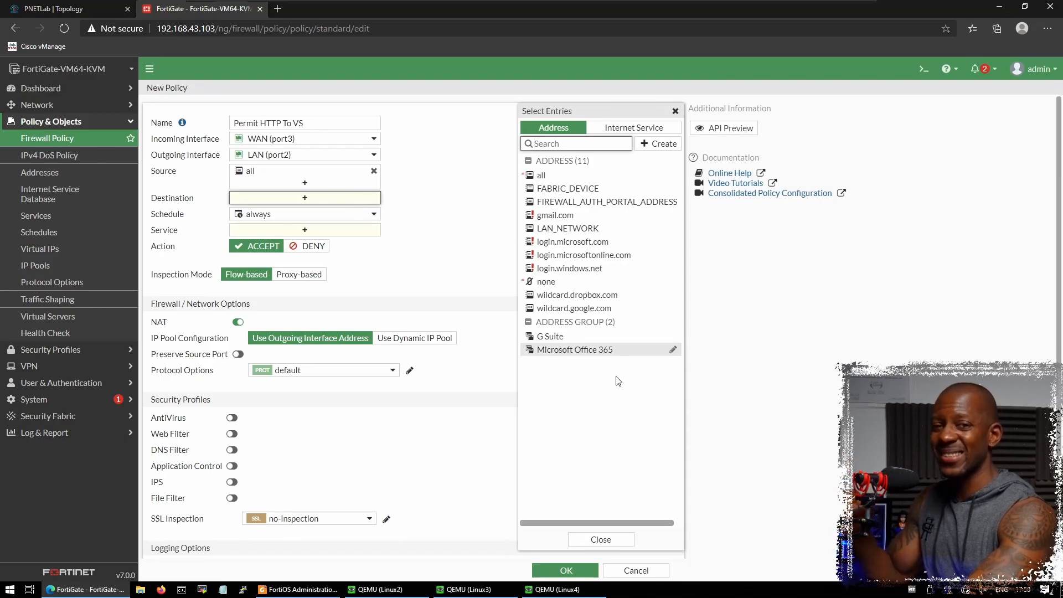
{"action": "left_click", "coordinate": [439, 249]}
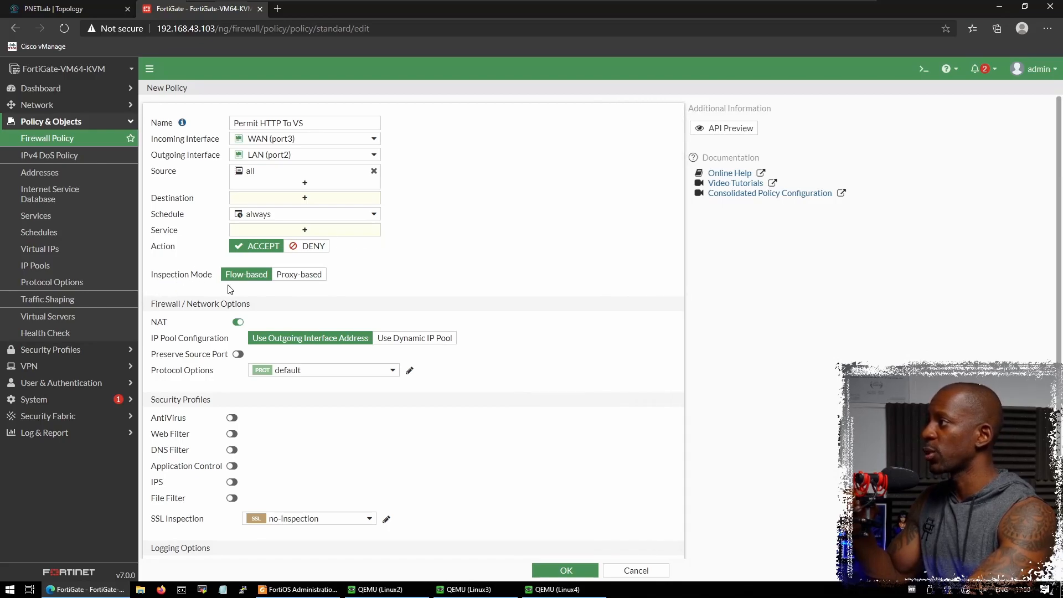
{"action": "left_click", "coordinate": [297, 276]}
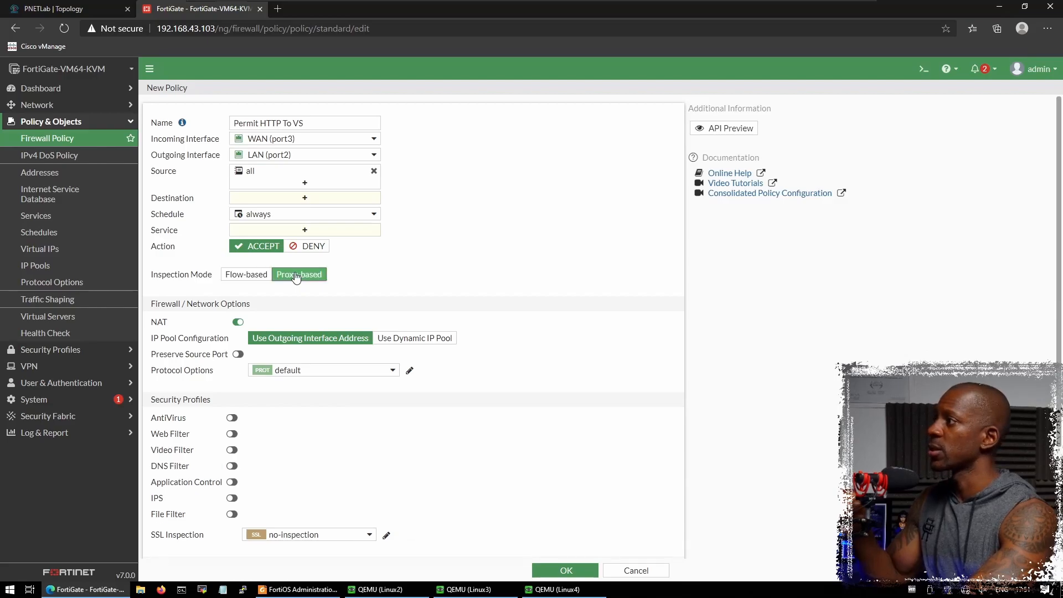
- Set the destination to VS_HTTP and the service to HTTP
{"action": "left_click", "coordinate": [304, 199]}
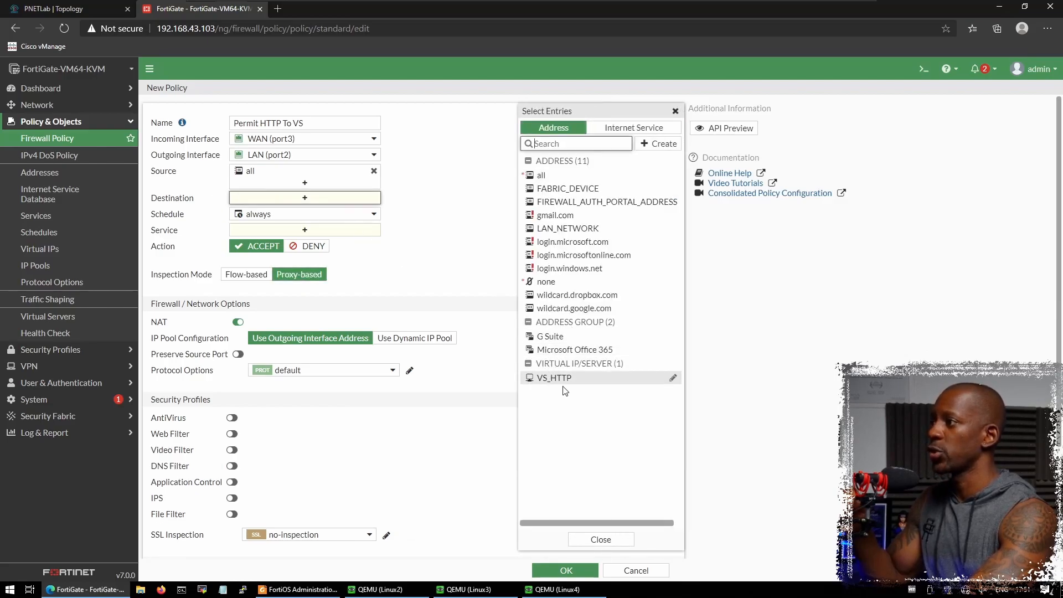
{"action": "mouse_move", "coordinate": [564, 382]}
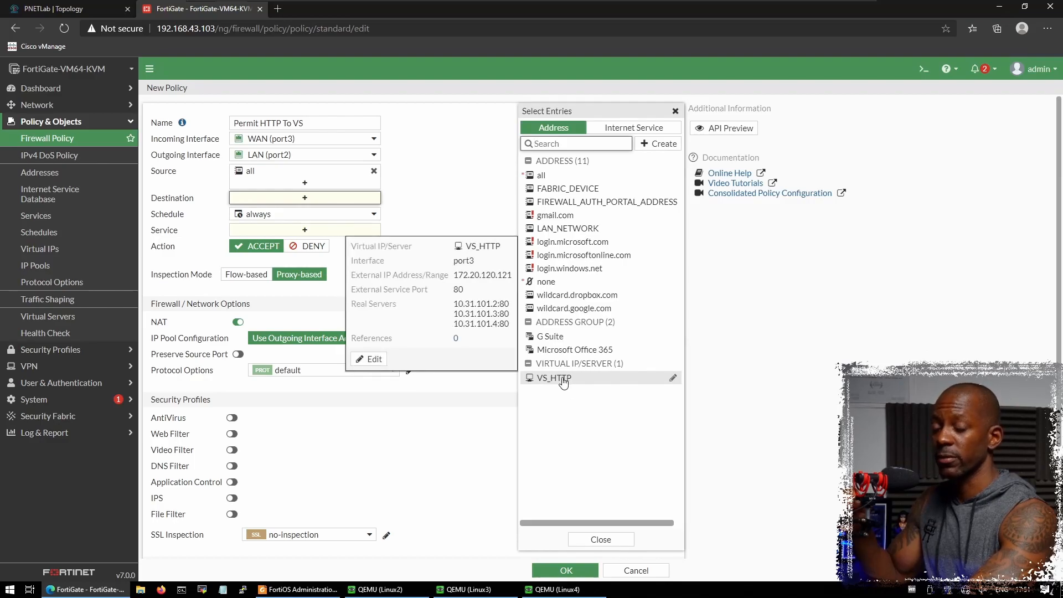
{"action": "left_click", "coordinate": [564, 378]}
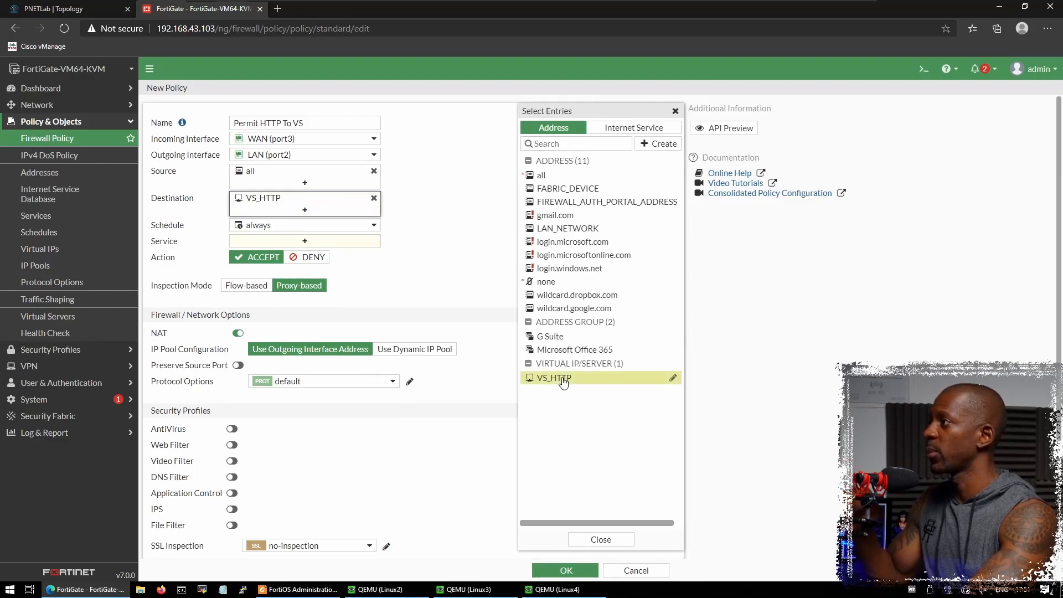
{"action": "left_click", "coordinate": [459, 250]}
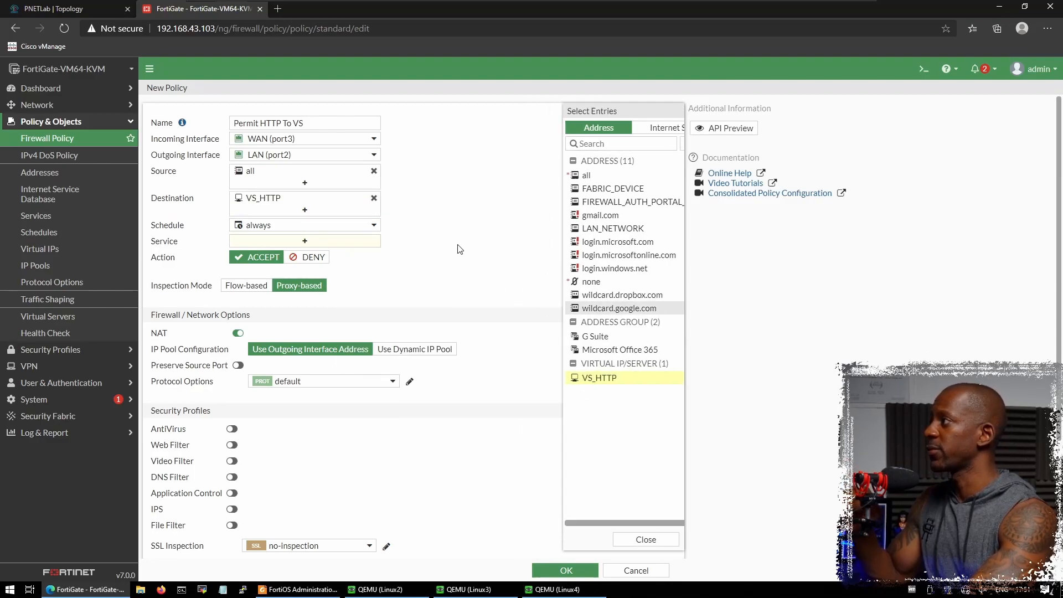
{"action": "left_click", "coordinate": [356, 244]}
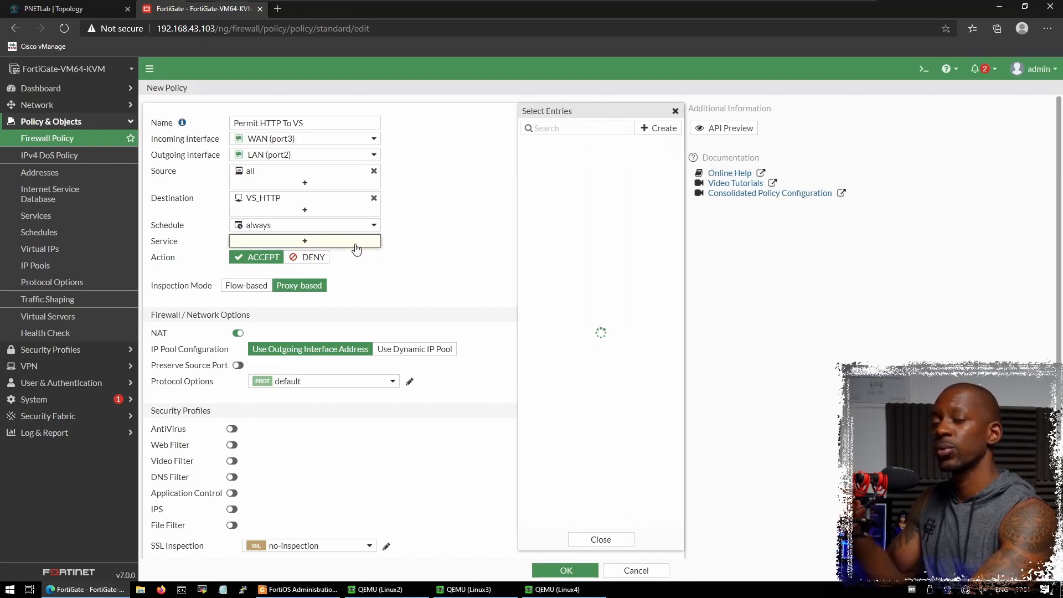
{"action": "left_click", "coordinate": [548, 251]}
{"action": "left_click", "coordinate": [428, 259]}
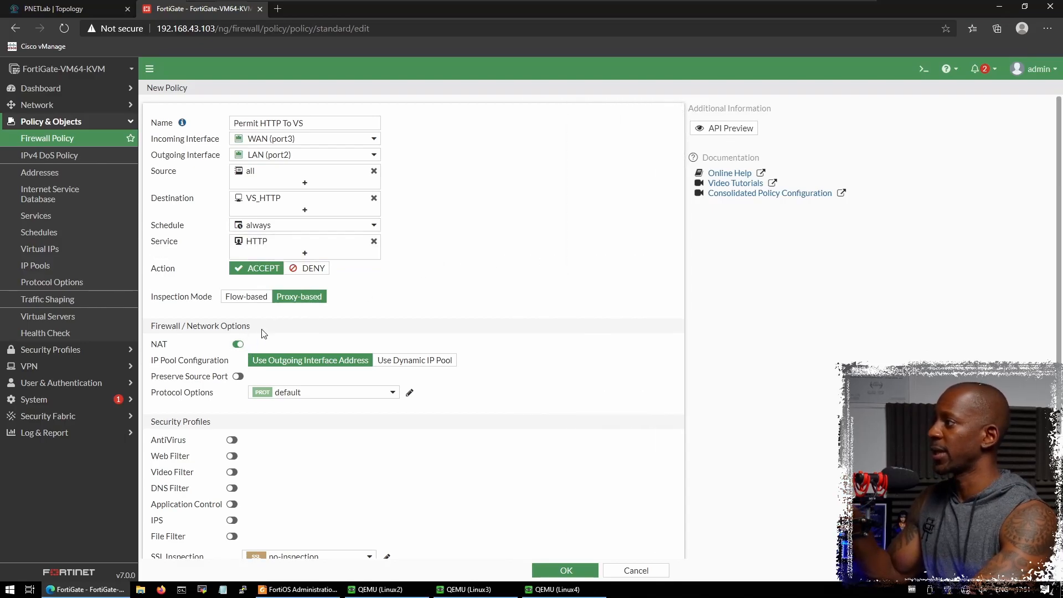
- Log all sessions of allowed traffic and save the Permit HTTP To VS policy
{"action": "scroll", "coordinate": [372, 425], "scroll_direction": "down", "scroll_amount": 3}
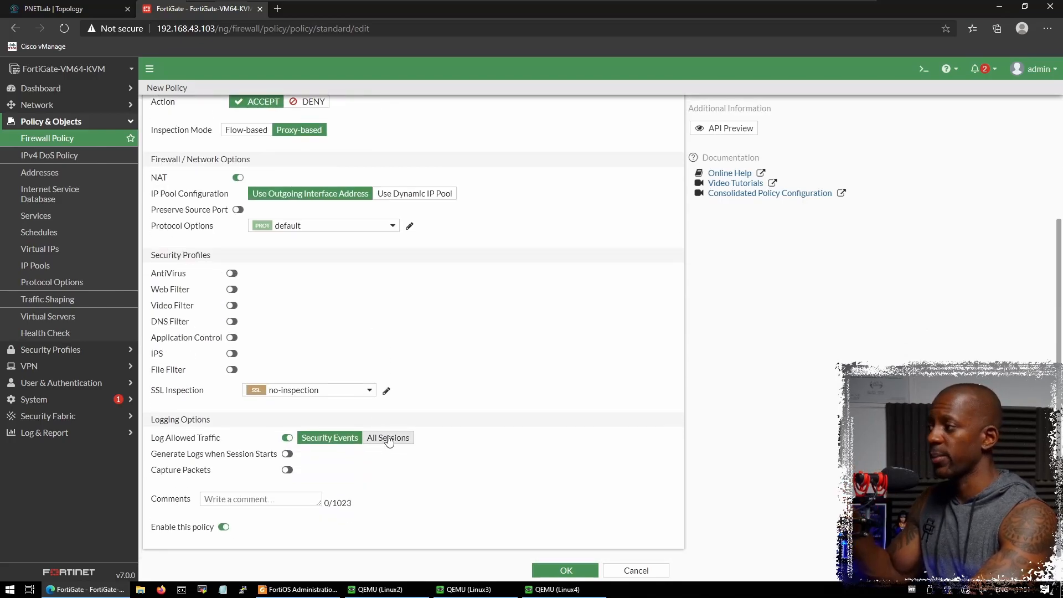
{"action": "left_click", "coordinate": [389, 439]}
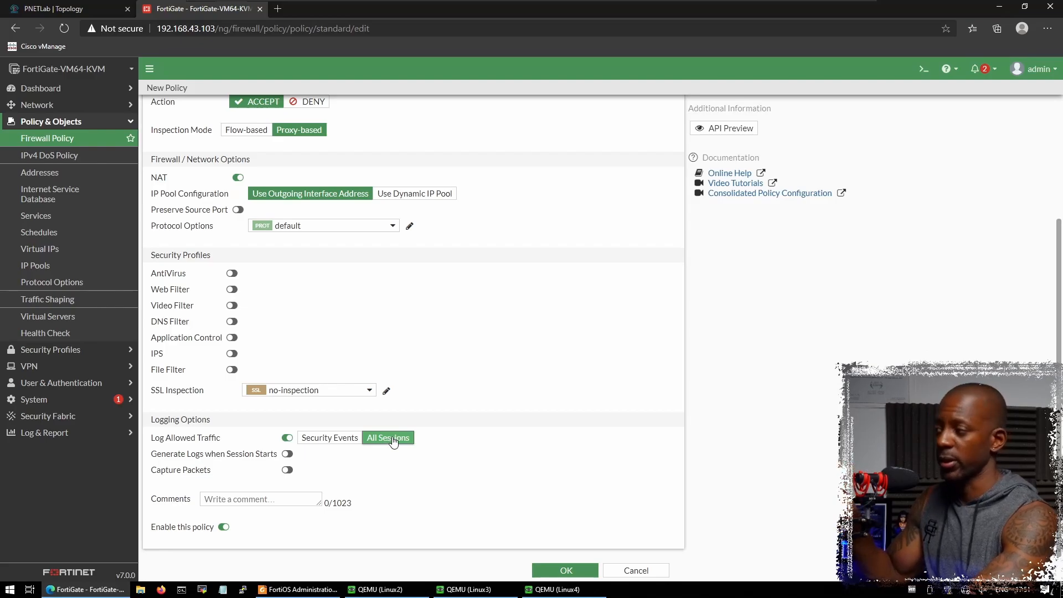
{"action": "scroll", "coordinate": [475, 430], "scroll_direction": "up", "scroll_amount": 3}
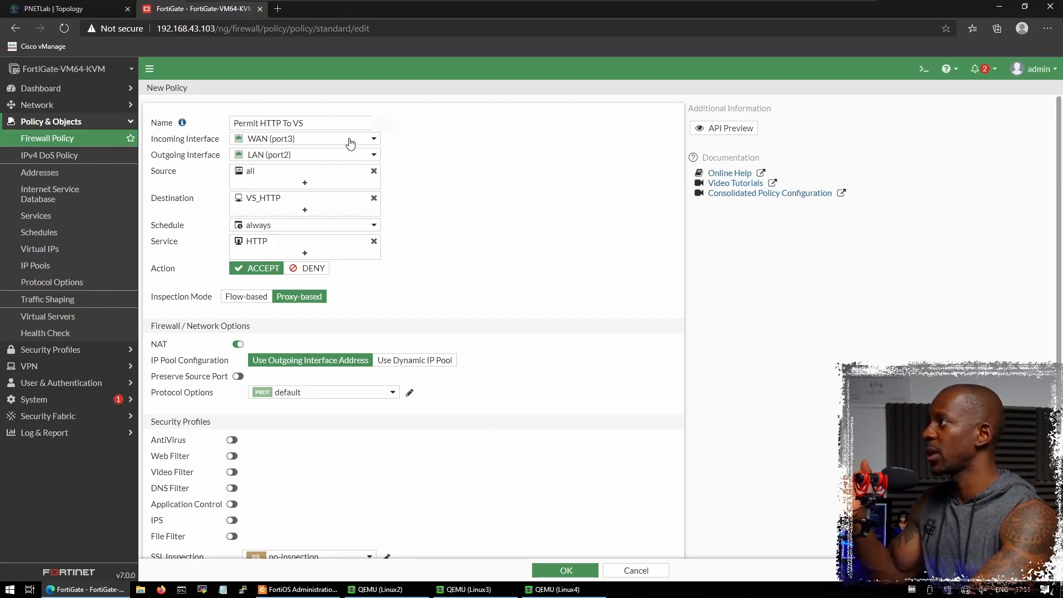
{"action": "mouse_move", "coordinate": [350, 146]}
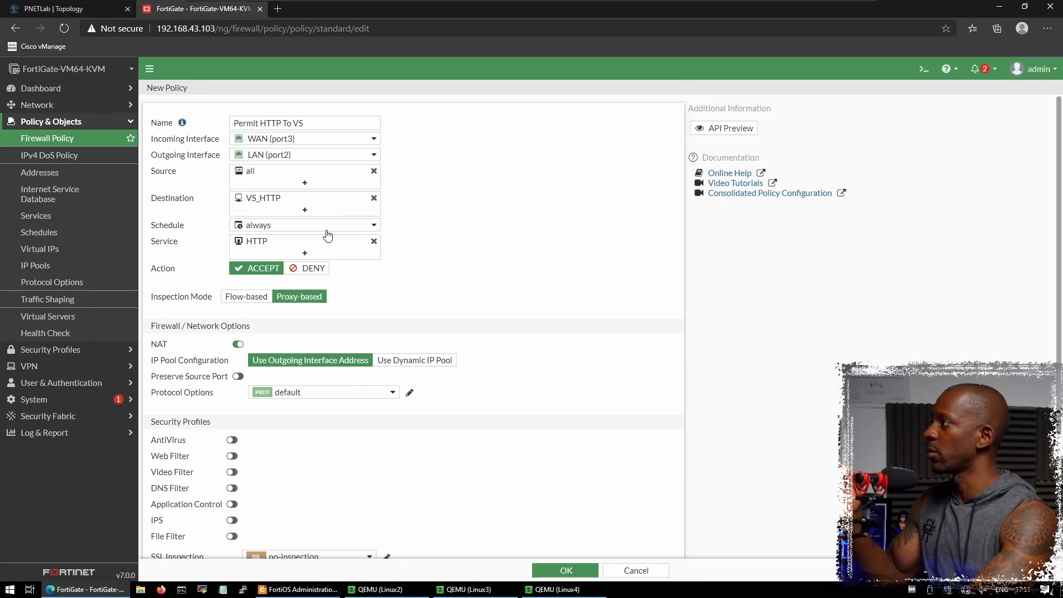
{"action": "scroll", "coordinate": [420, 387], "scroll_direction": "down", "scroll_amount": 3}
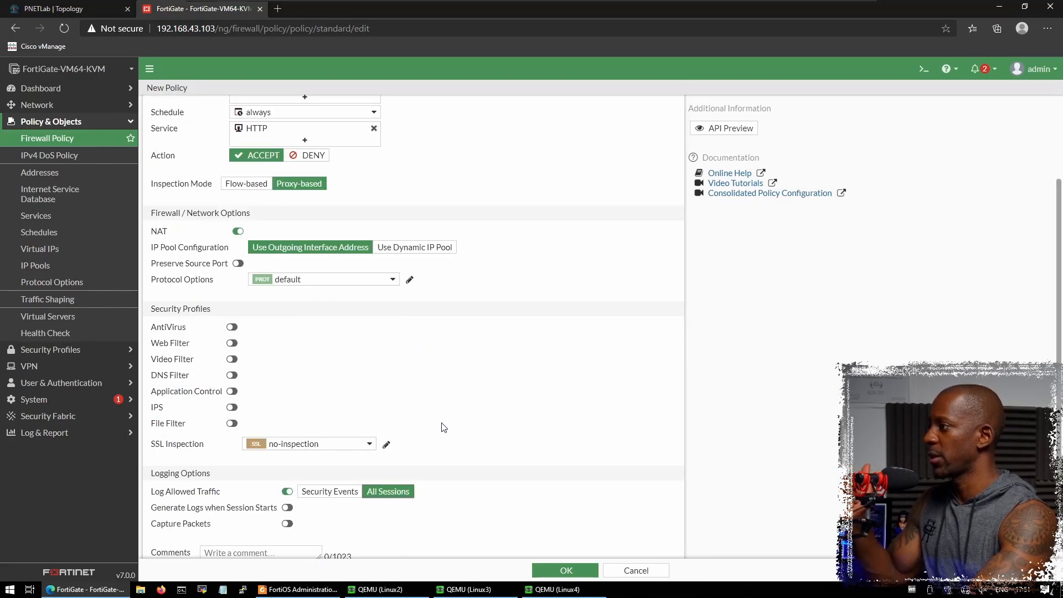
{"action": "left_click", "coordinate": [566, 571]}
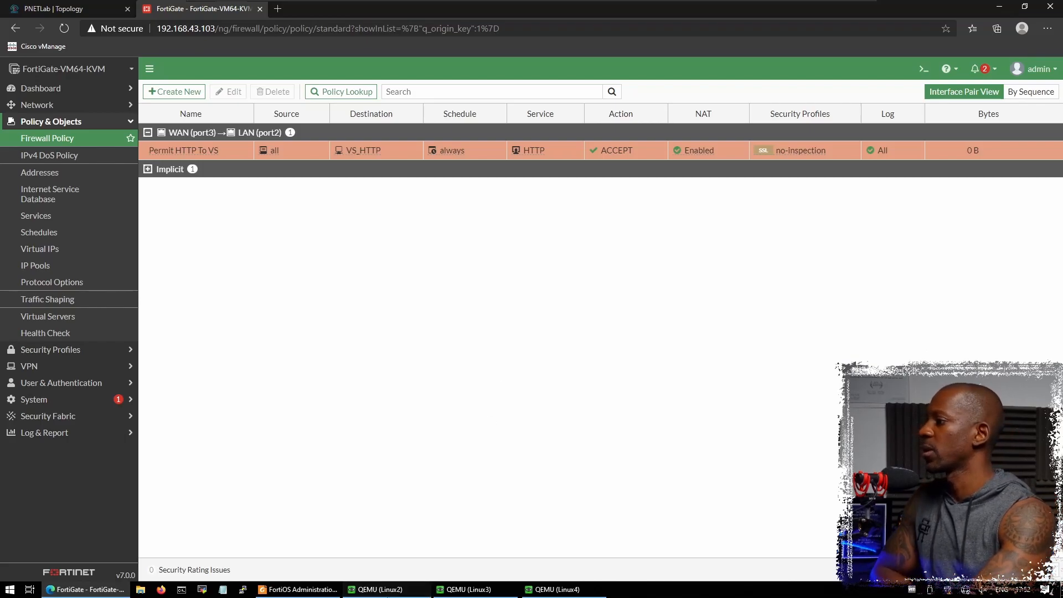
- Unlock the Linux2 VM with the root password and list its addresses with ip a
{"action": "left_click", "coordinate": [420, 589]}
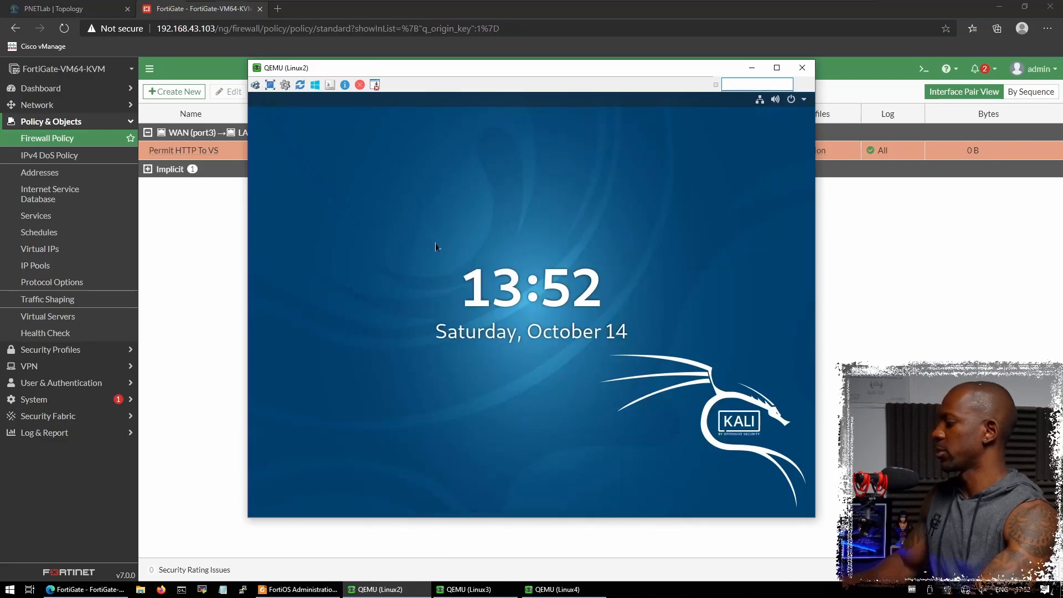
{"action": "key", "text": "Return"}
{"action": "type", "text": "toor"}
{"action": "key", "text": "Return"}
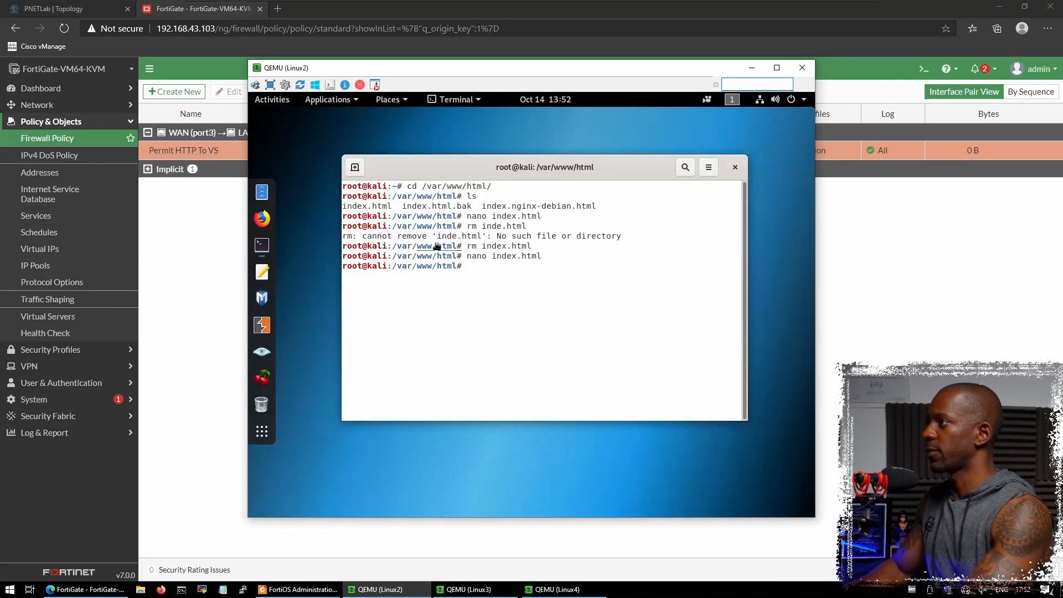
{"action": "type", "text": "ip a"}
{"action": "key", "text": "Return"}
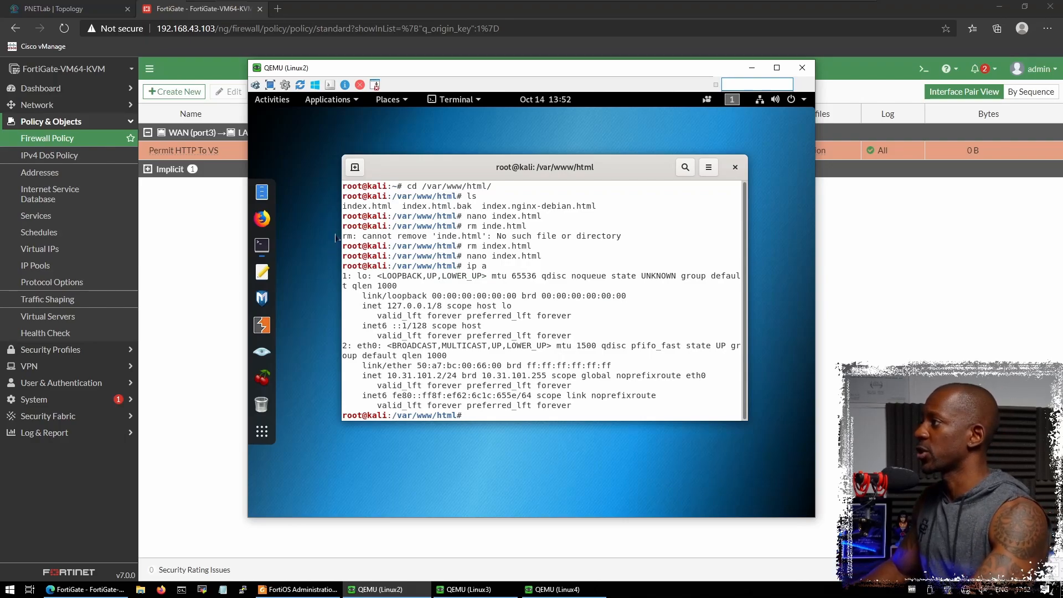
- Run service apache2 status, showing Apache inactive (dead), and launch Firefox
{"action": "type", "text": "apache"}
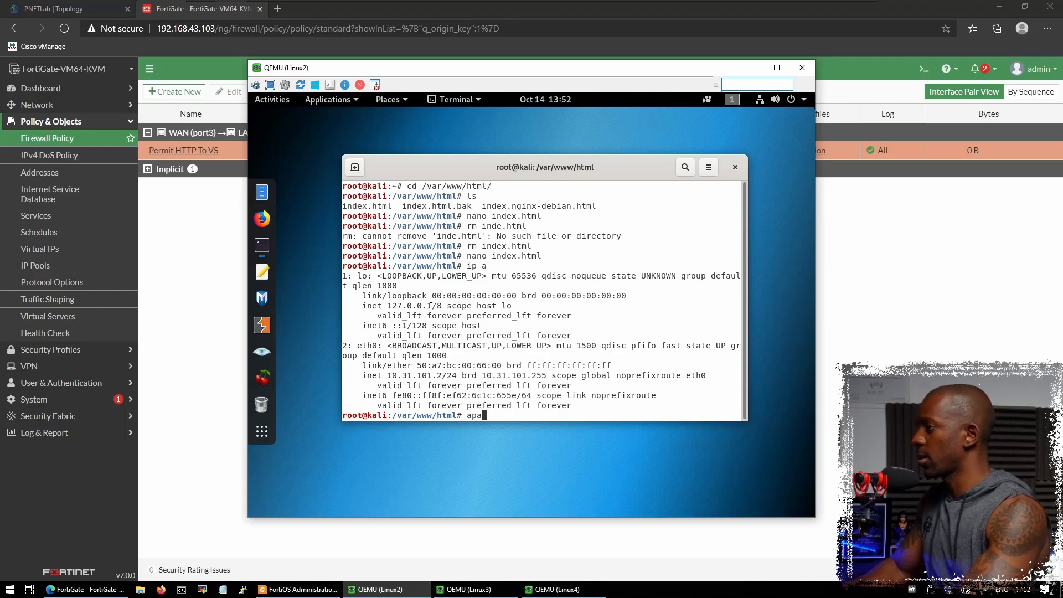
{"action": "key", "text": "BackSpace"}
{"action": "key", "text": "BackSpace"}
{"action": "key", "text": "BackSpace"}
{"action": "key", "text": "BackSpace"}
{"action": "type", "text": "serbvice"}
{"action": "key", "text": "BackSpace"}
{"action": "key", "text": "BackSpace"}
{"action": "key", "text": "BackSpace"}
{"action": "key", "text": "BackSpace"}
{"action": "key", "text": "BackSpace"}
{"action": "type", "text": "vice apache2 status"}
{"action": "key", "text": "Return"}
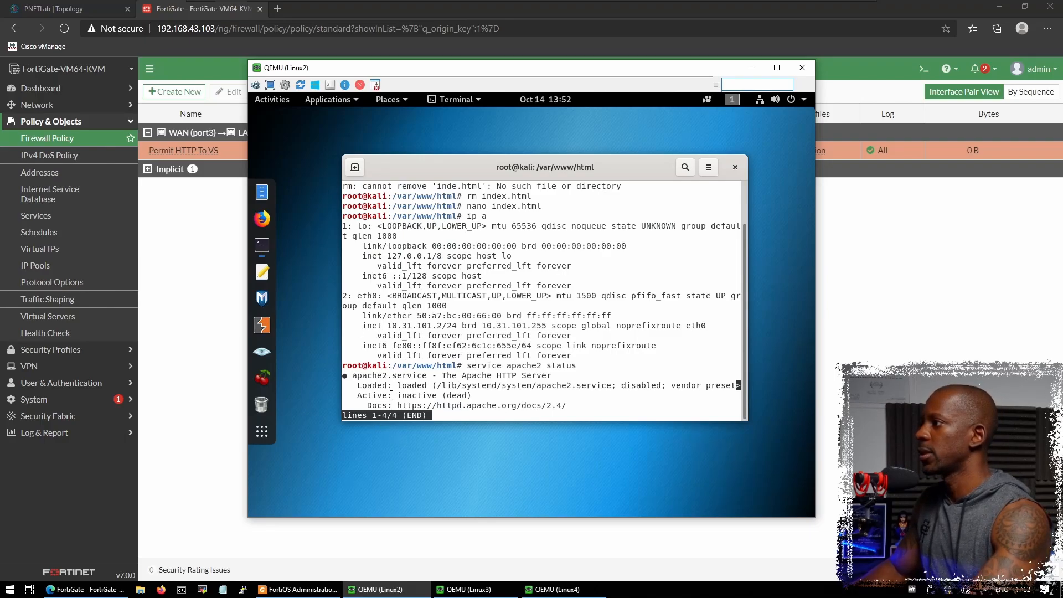
{"action": "left_click_drag", "start_coordinate": [377, 398], "coordinate": [469, 397]}
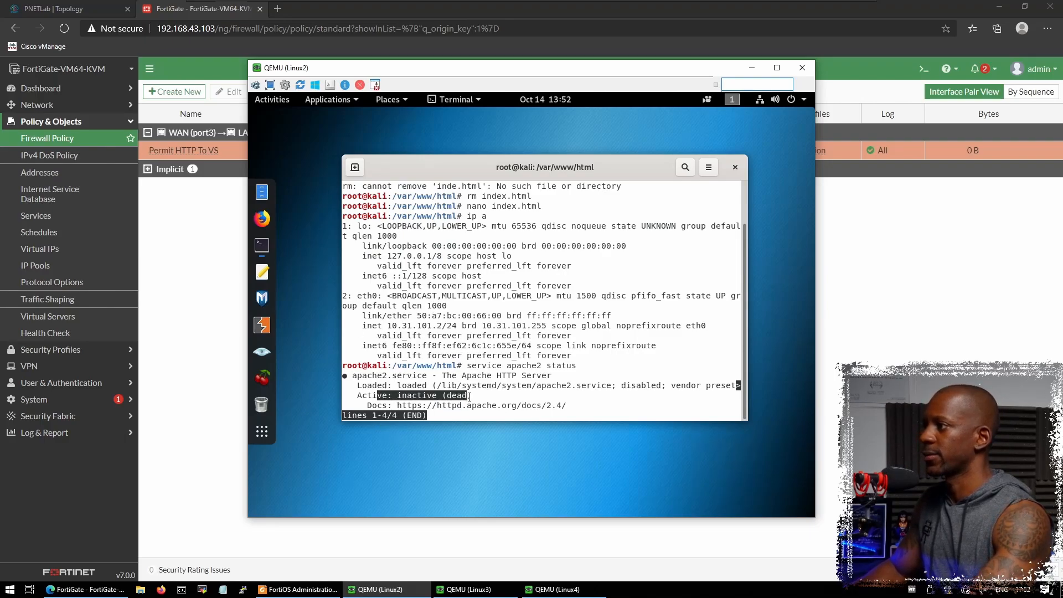
{"action": "left_click", "coordinate": [262, 218]}
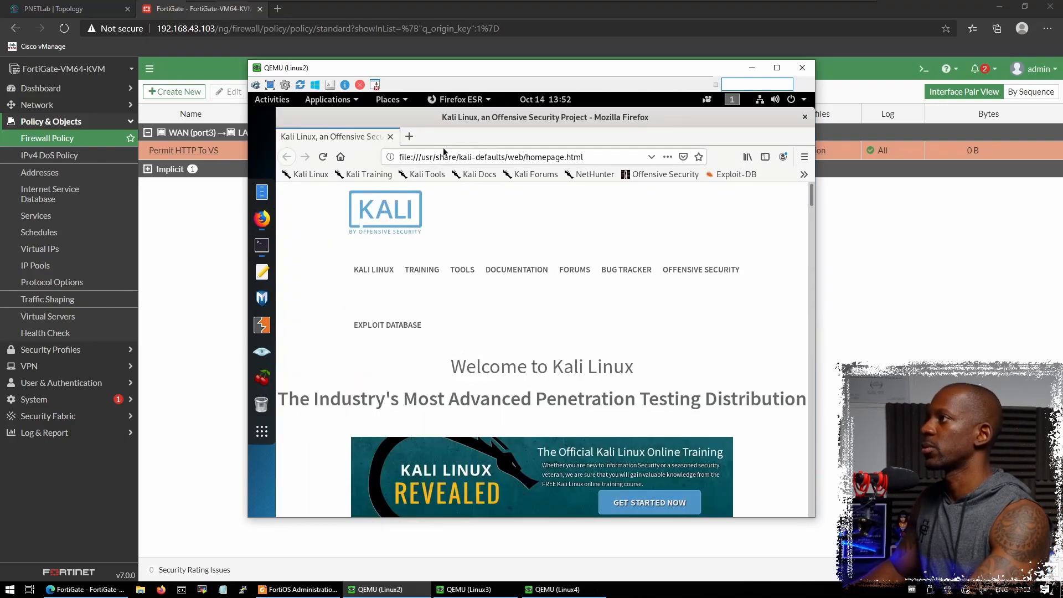
- Try loading 172.0.0.1 in the Linux2 Firefox
{"action": "left_click", "coordinate": [441, 155]}
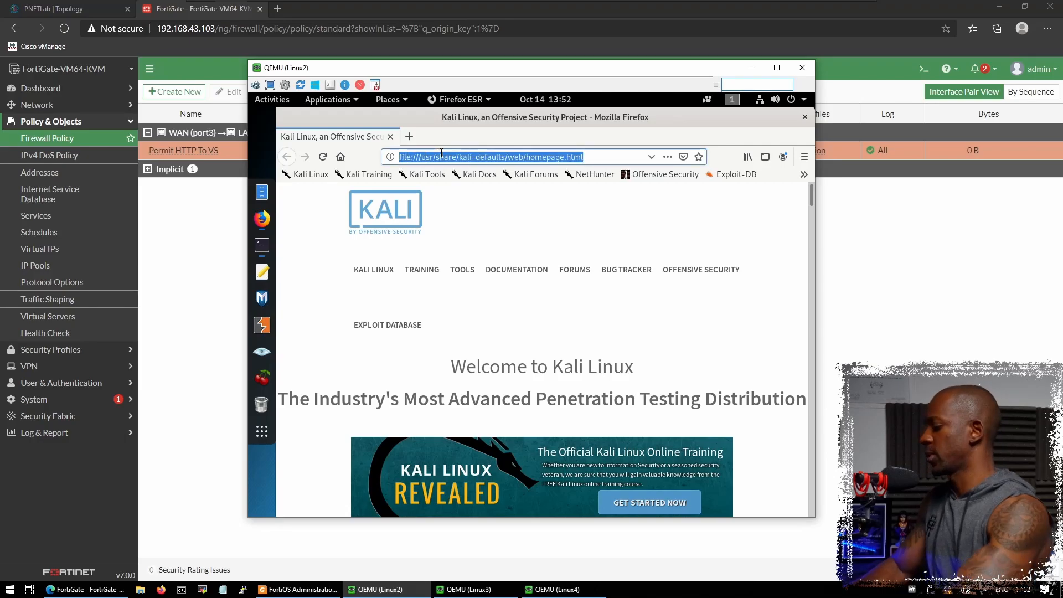
{"action": "type", "text": "172.0.0.1"}
{"action": "key", "text": "Return"}
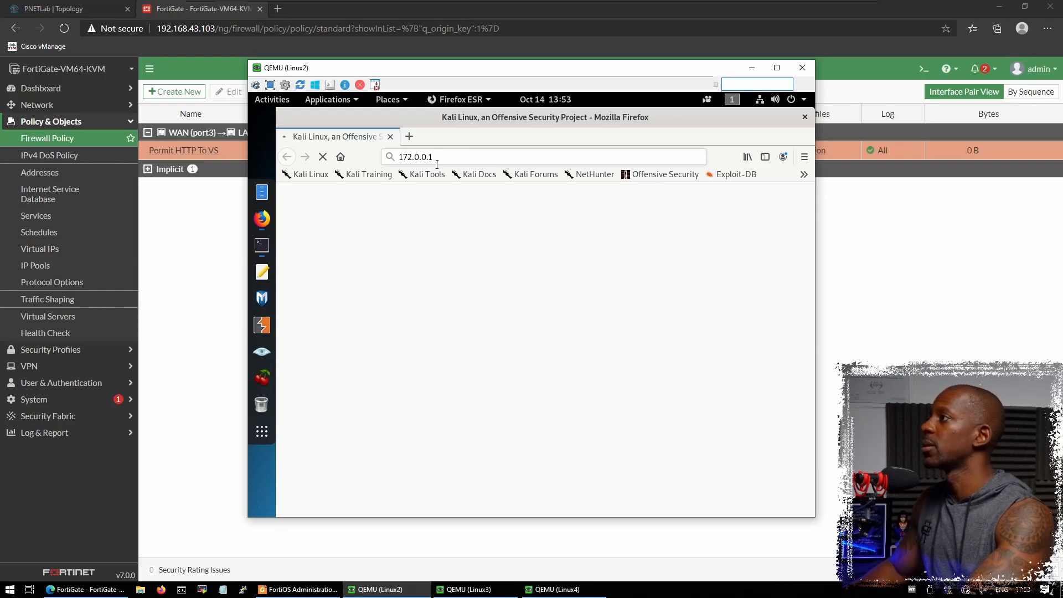
- Run service apache2 start and confirm the status reports active (running)
{"action": "left_click", "coordinate": [268, 252]}
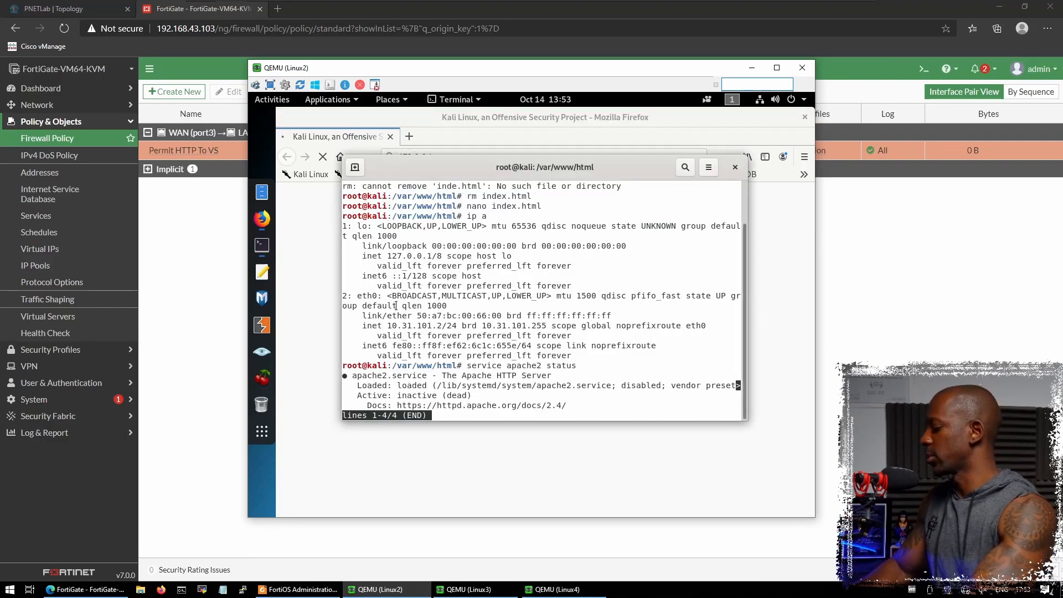
{"action": "key", "text": "q"}
{"action": "key", "text": "Up"}
{"action": "key", "text": "BackSpace"}
{"action": "key", "text": "BackSpace"}
{"action": "key", "text": "Return"}
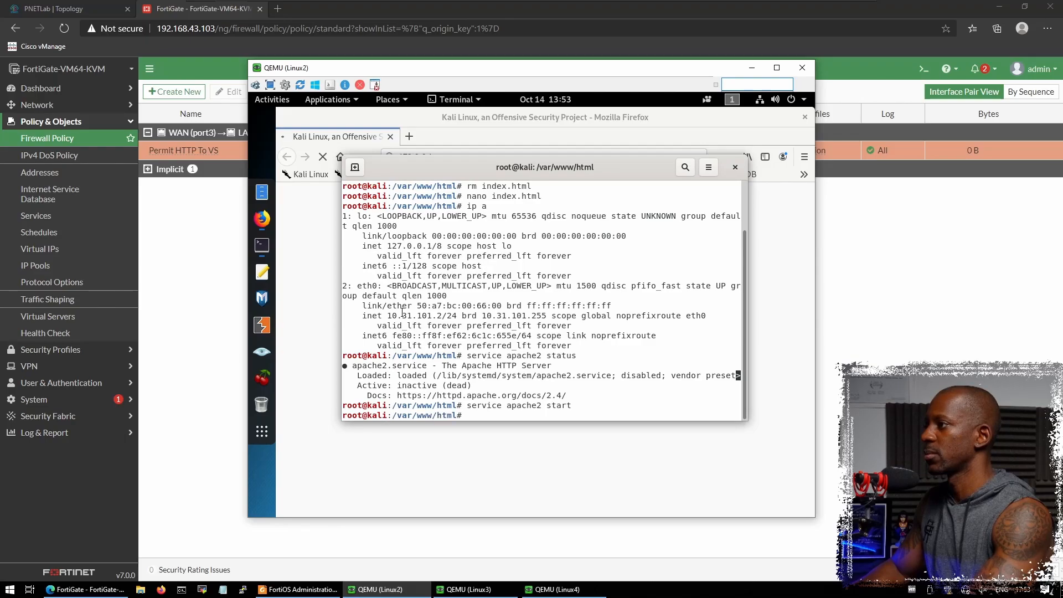
{"action": "key", "text": "Up"}
{"action": "key", "text": "Up"}
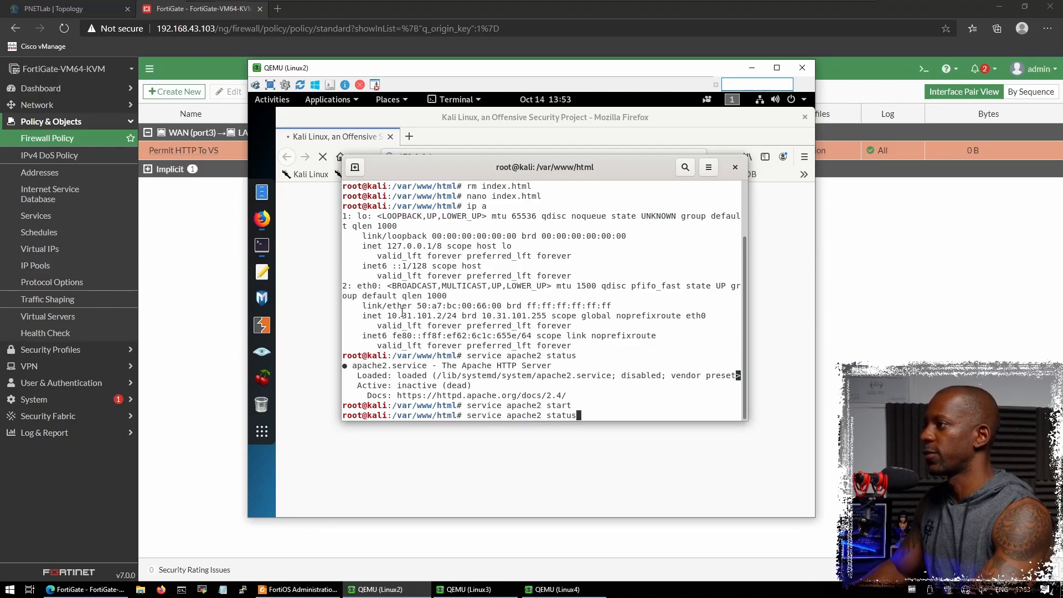
{"action": "key", "text": "Return"}
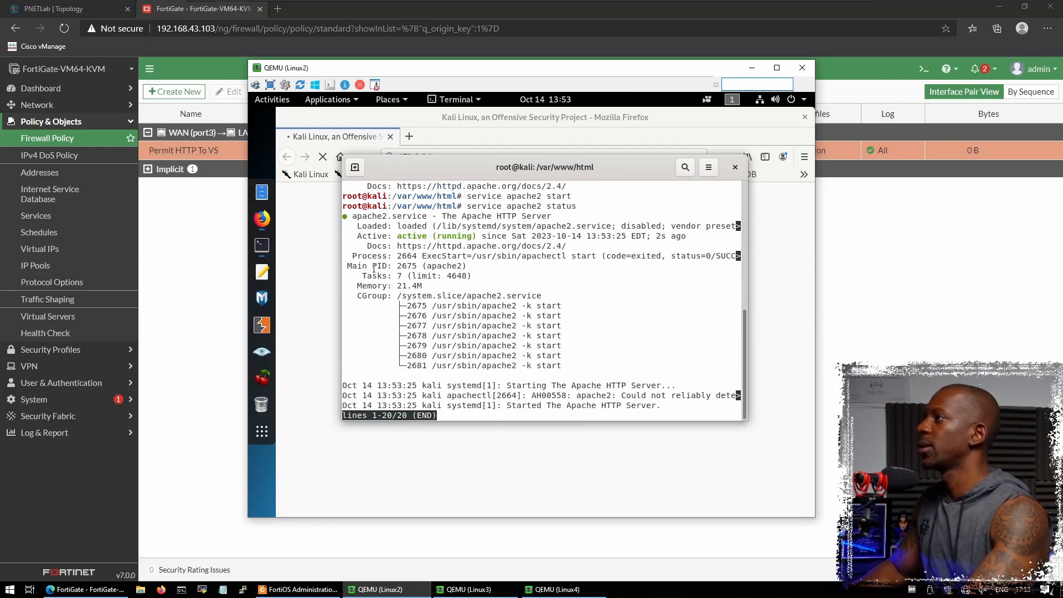
{"action": "left_click_drag", "start_coordinate": [389, 237], "coordinate": [507, 247]}
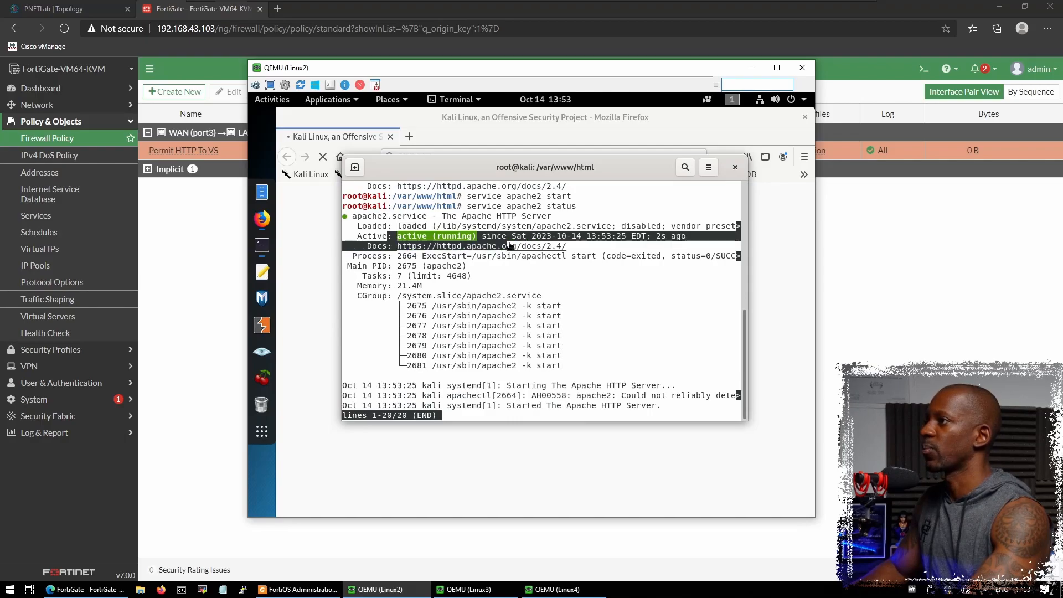
{"action": "left_click", "coordinate": [219, 265]}
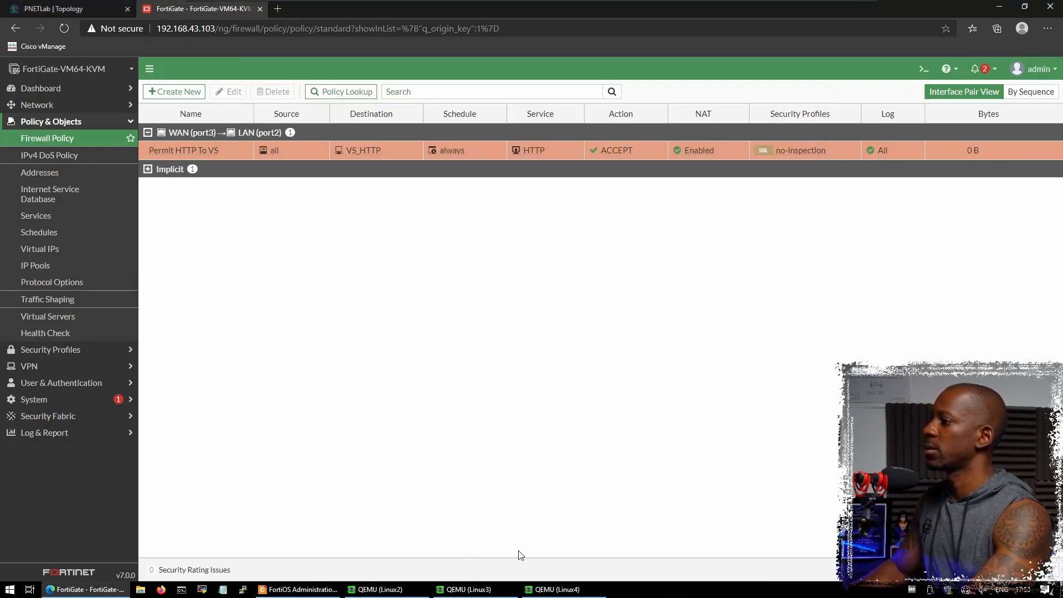
{"action": "left_click", "coordinate": [396, 593]}
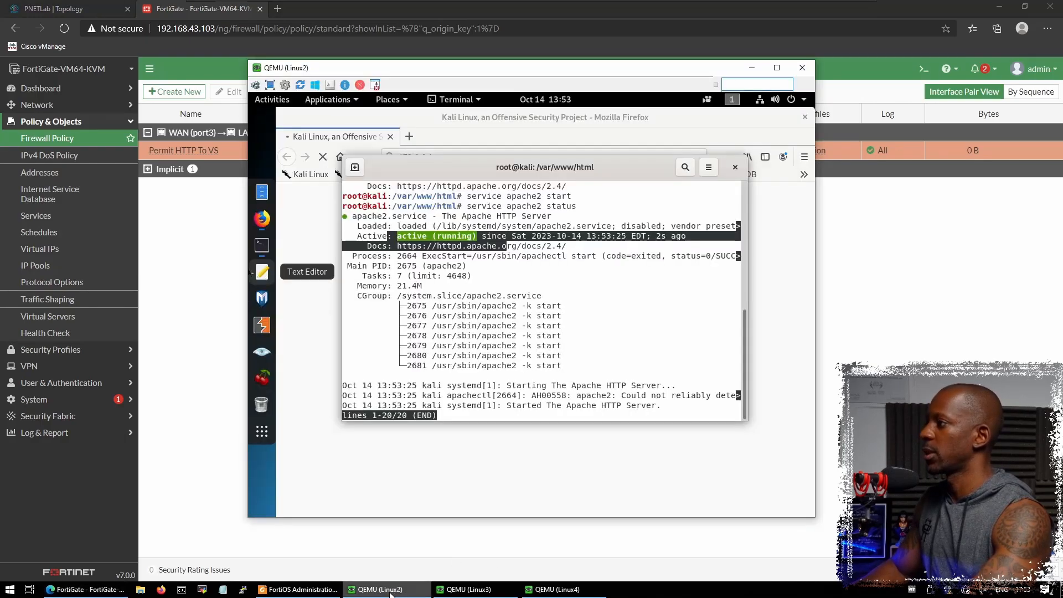
- Retry loading 172.0.0.1 in the Linux2 browser
{"action": "left_click", "coordinate": [304, 204]}
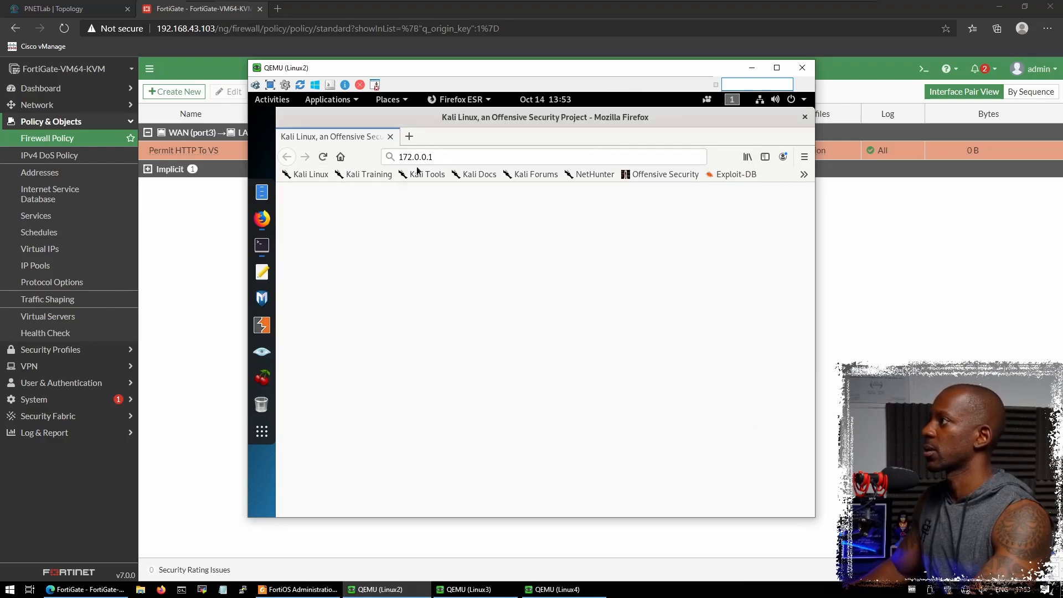
{"action": "left_click", "coordinate": [433, 158]}
{"action": "key", "text": "Return"}
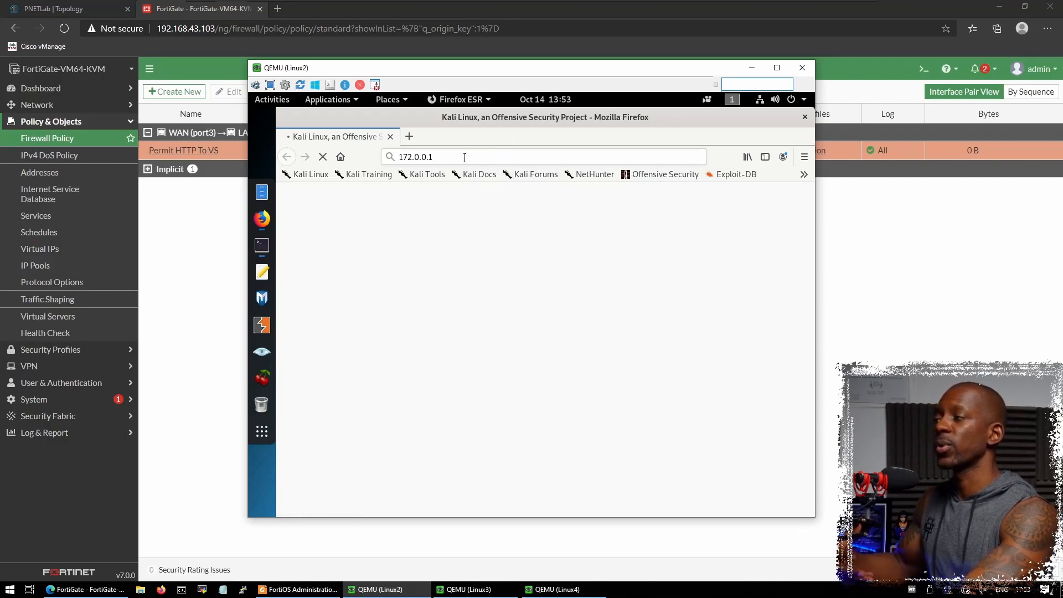
- Load 10.31.101.2, showing 'This is server 2', then bring up the Linux3 VM
{"action": "left_click", "coordinate": [465, 157]}
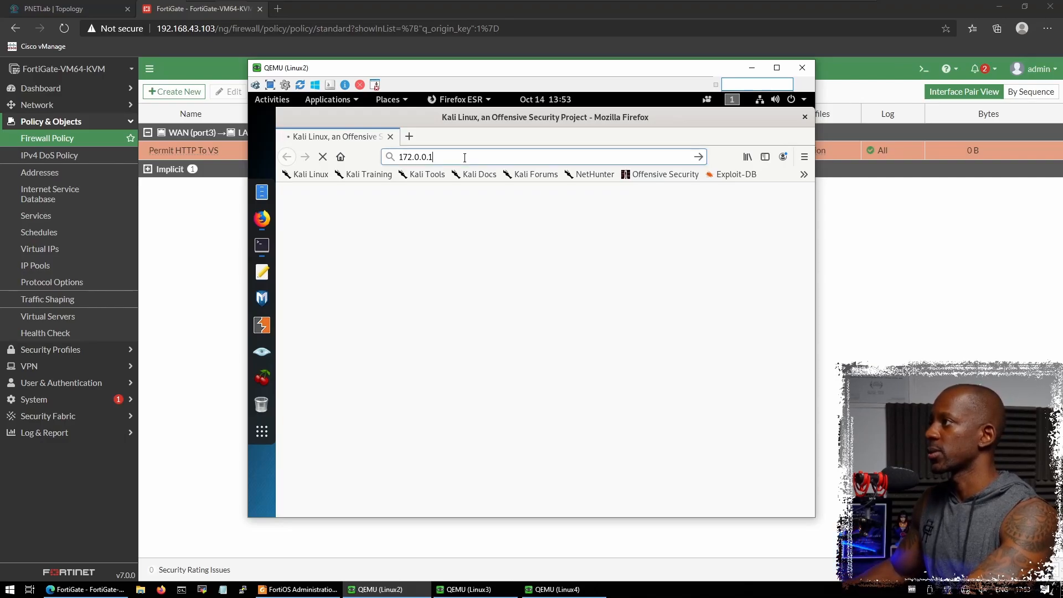
{"action": "key", "text": "ctrl+a"}
{"action": "key", "text": "BackSpace"}
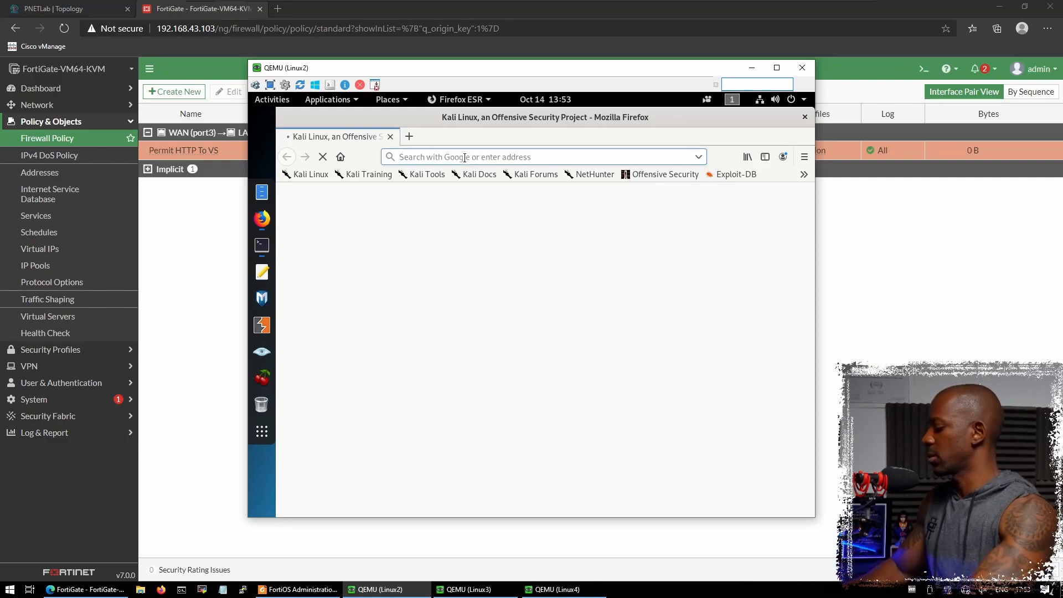
{"action": "type", "text": "172."}
{"action": "key", "text": "BackSpace"}
{"action": "key", "text": "BackSpace"}
{"action": "key", "text": "BackSpace"}
{"action": "key", "text": "BackSpace"}
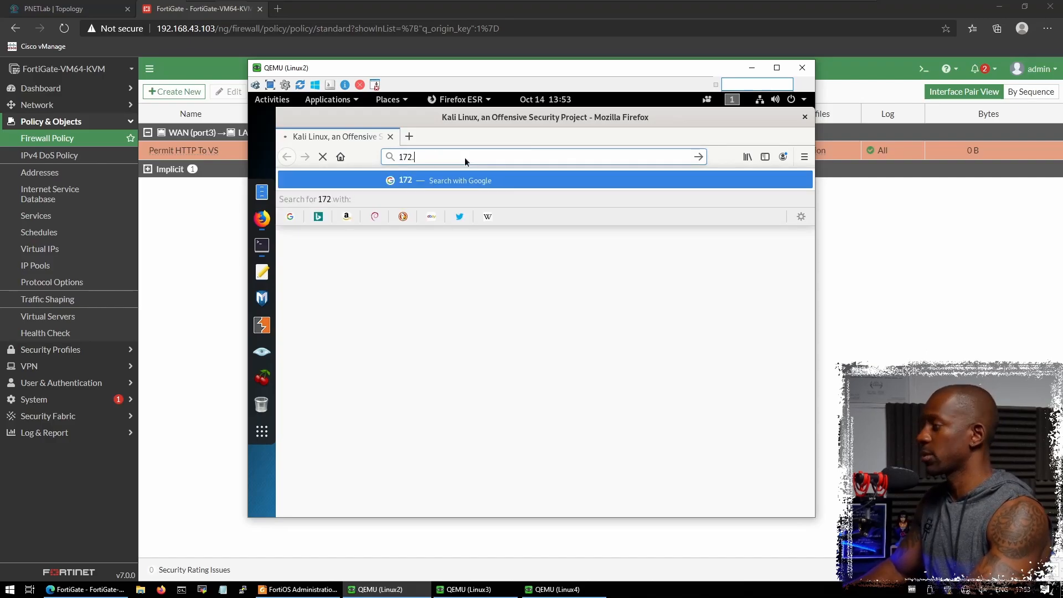
{"action": "type", "text": "10.31.101.2"}
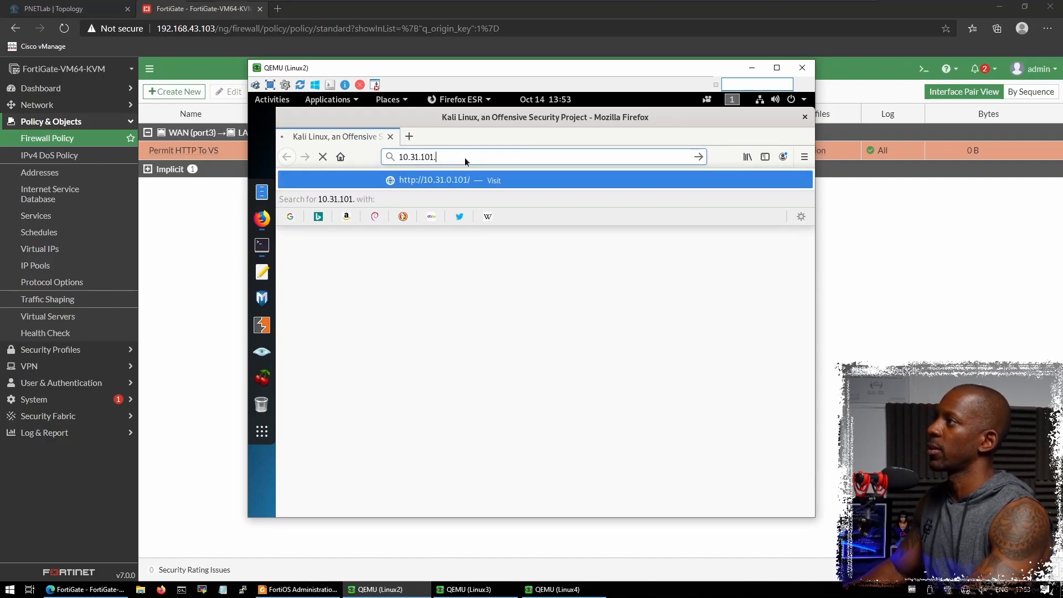
{"action": "key", "text": "Return"}
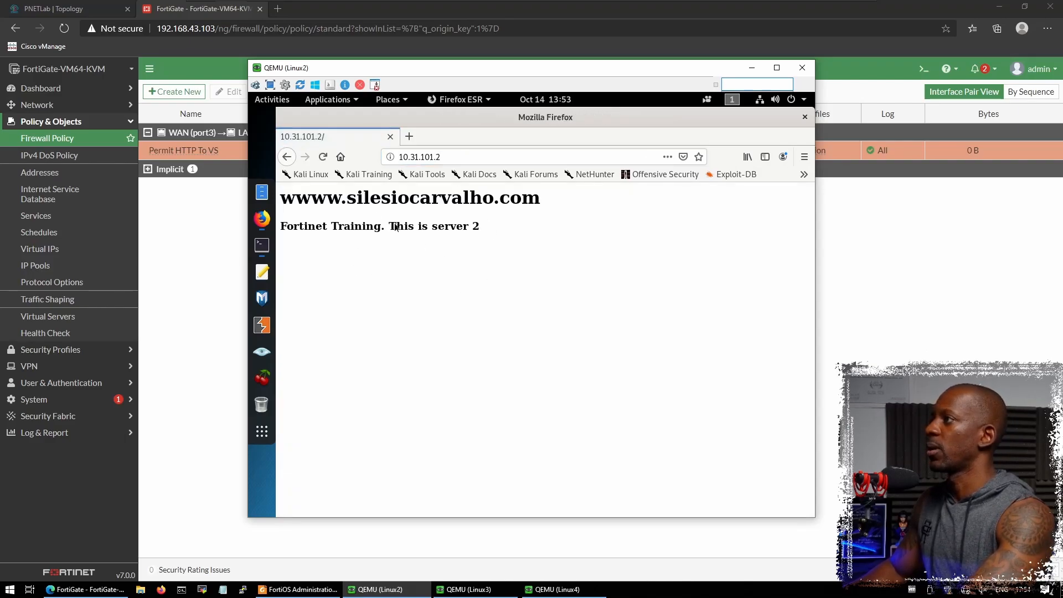
{"action": "left_click", "coordinate": [468, 589]}
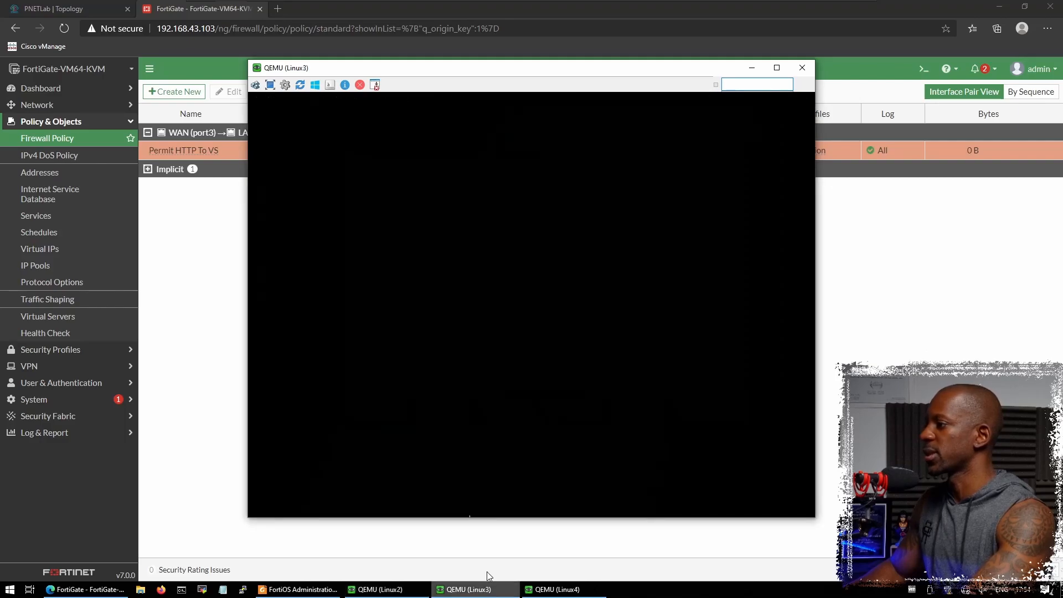
- Unlock Linux3 with the root password and save the edited index.html in nano
{"action": "left_click", "coordinate": [484, 305]}
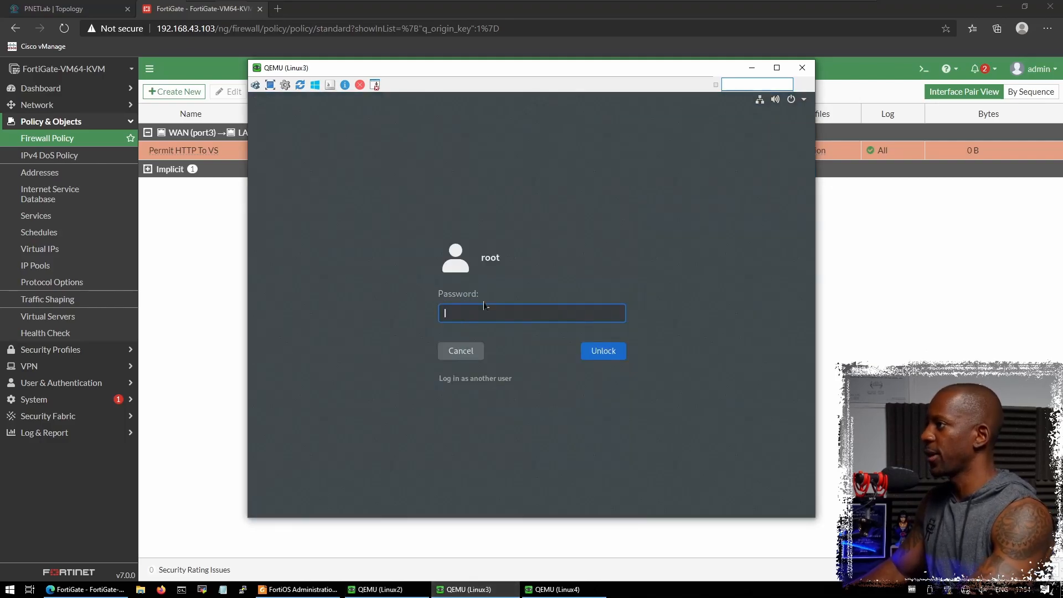
{"action": "type", "text": "toor"}
{"action": "key", "text": "Return"}
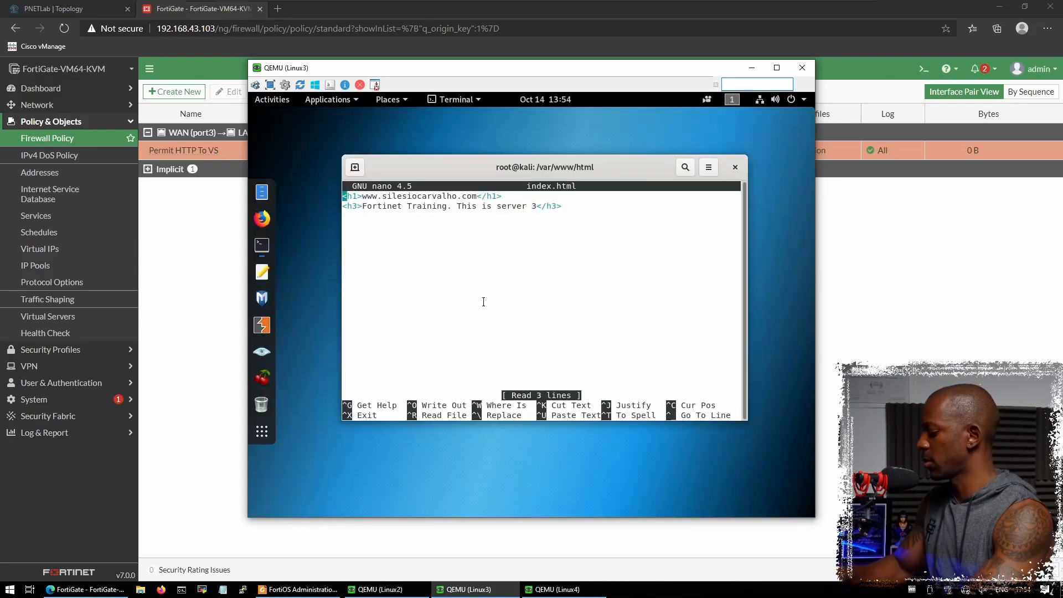
{"action": "key", "text": "ctrl+o"}
{"action": "key", "text": "Return"}
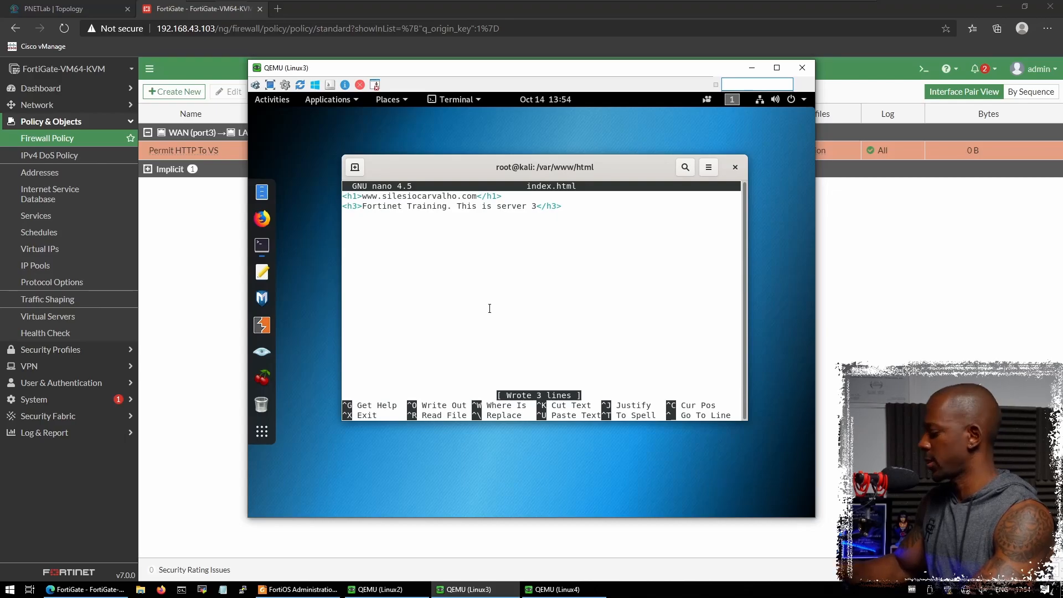
{"action": "key", "text": "ctrl+x"}
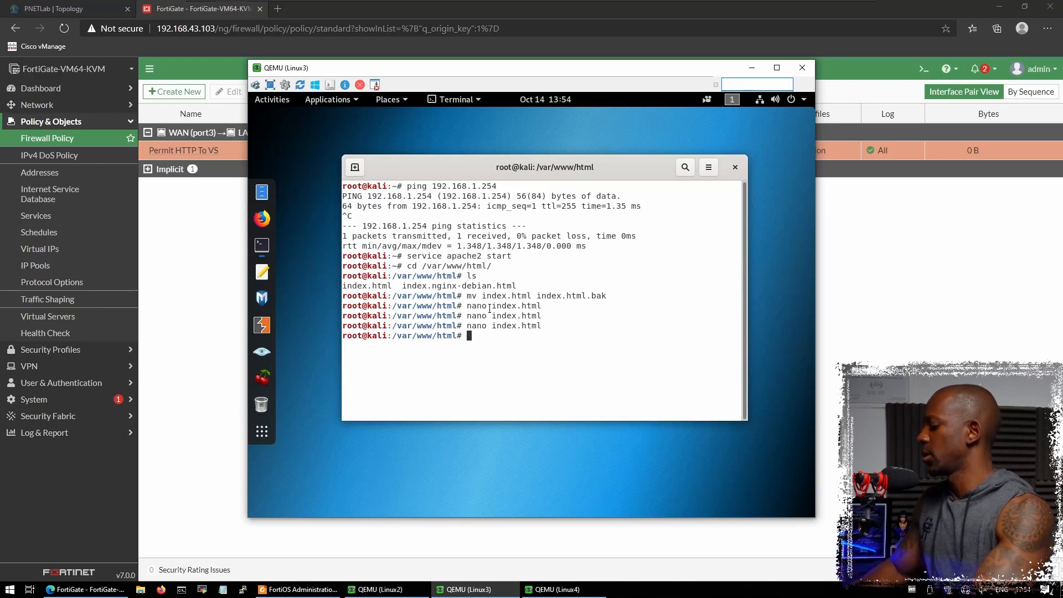
- Confirm via service apache2 status that Apache is active (running), then open Firefox
{"action": "type", "text": "apach"}
{"action": "key", "text": "BackSpace"}
{"action": "key", "text": "BackSpace"}
{"action": "key", "text": "BackSpace"}
{"action": "key", "text": "BackSpace"}
{"action": "type", "text": "servic"}
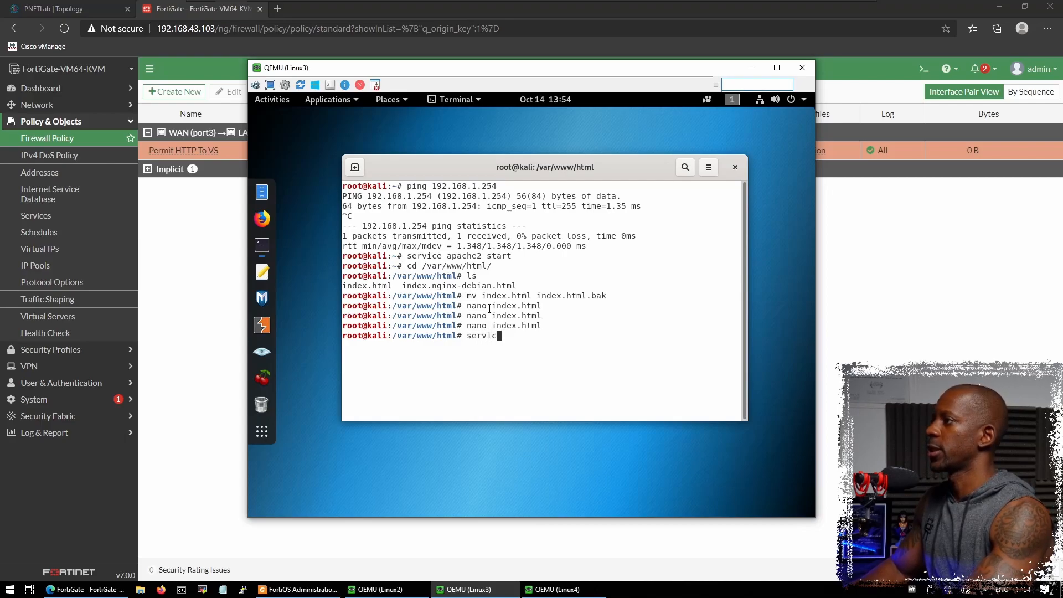
{"action": "type", "text": "e apache2 status"}
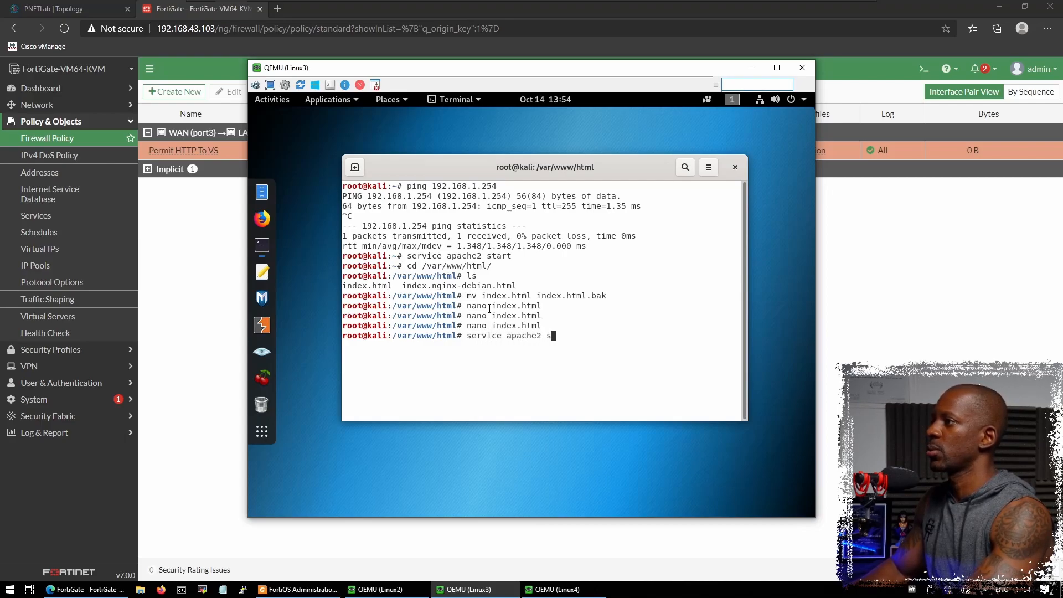
{"action": "key", "text": "Return"}
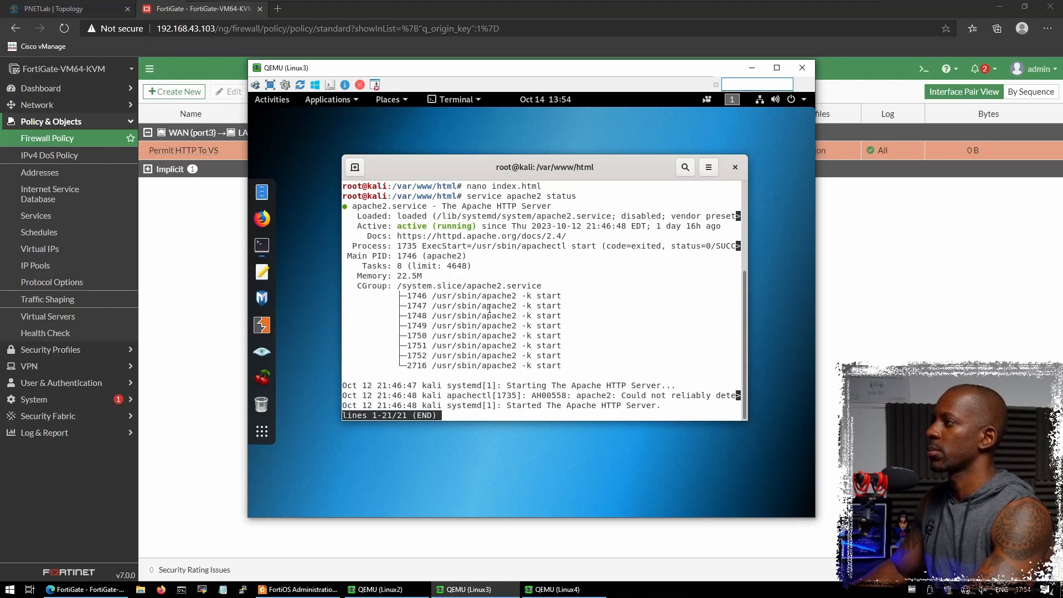
{"action": "key", "text": "q"}
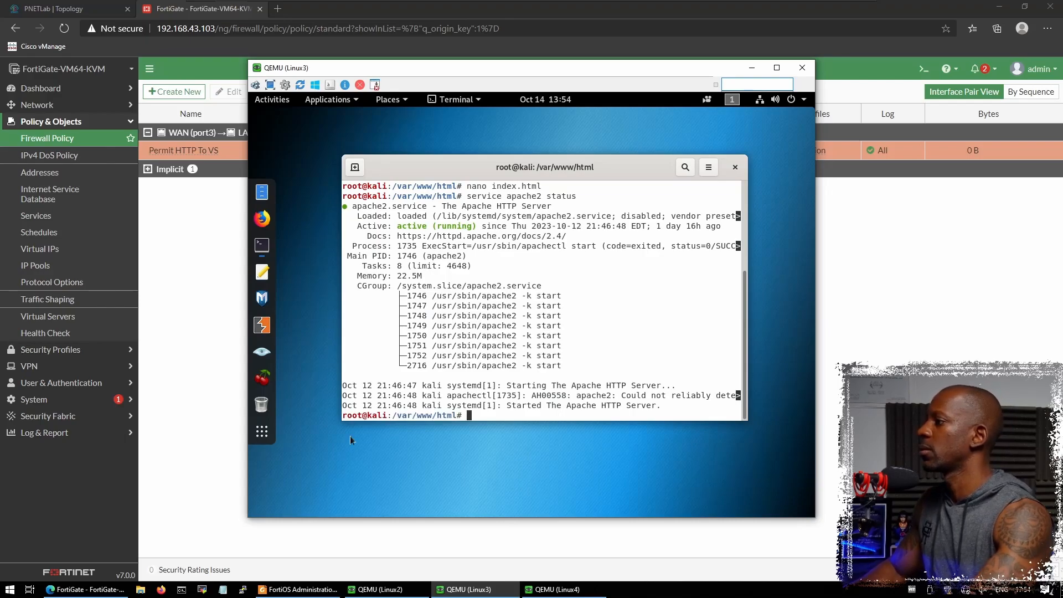
{"action": "left_click", "coordinate": [262, 218]}
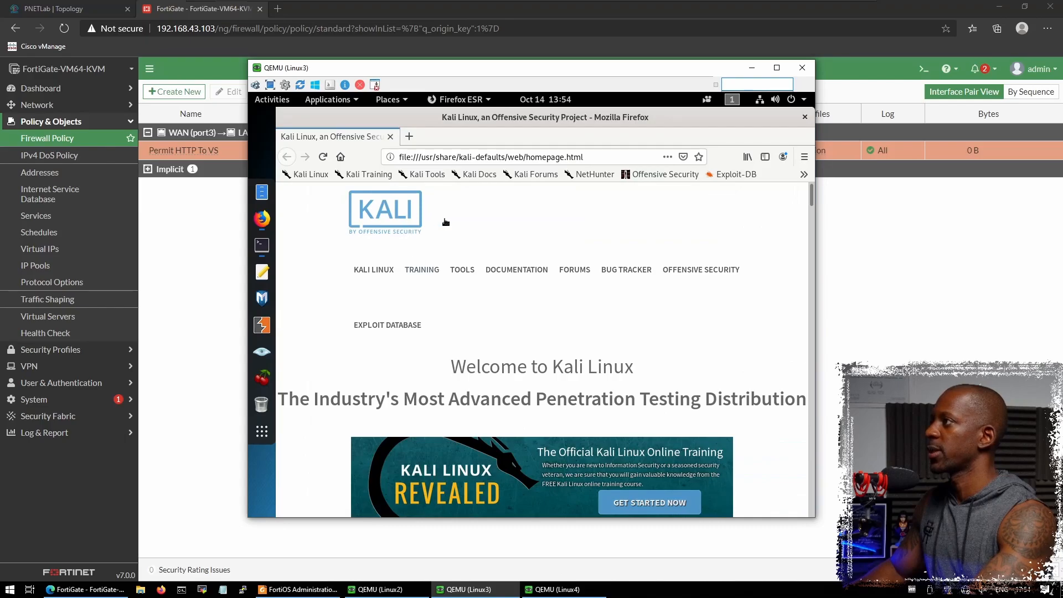
- Load 10.31.101.3 in Linux3's Firefox to get 'This is server 3', then bring up Linux4
{"action": "left_click", "coordinate": [459, 155]}
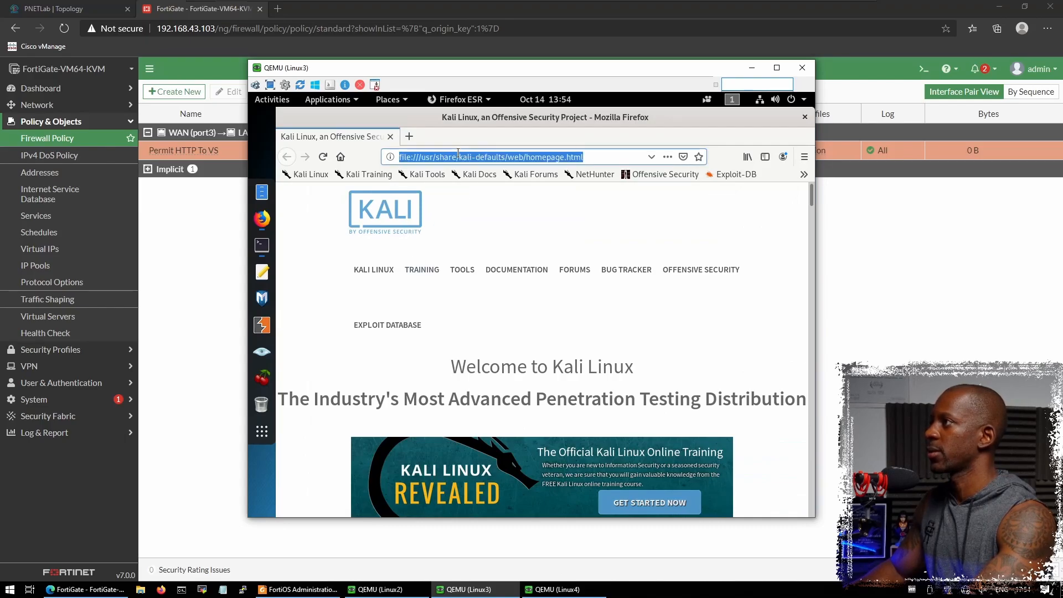
{"action": "type", "text": "10.31."}
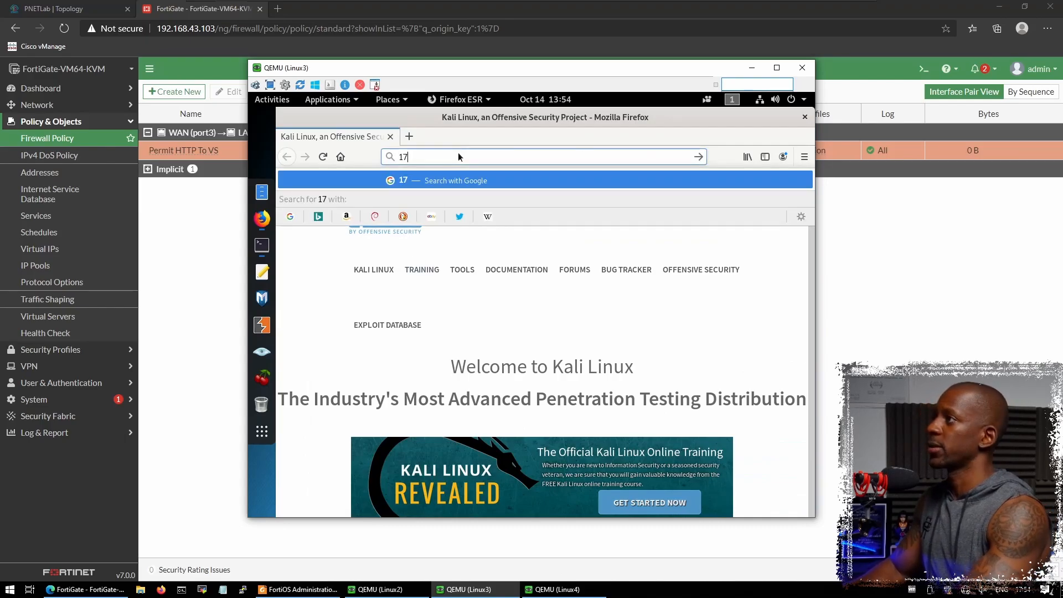
{"action": "type", "text": "101.3"}
{"action": "key", "text": "Return"}
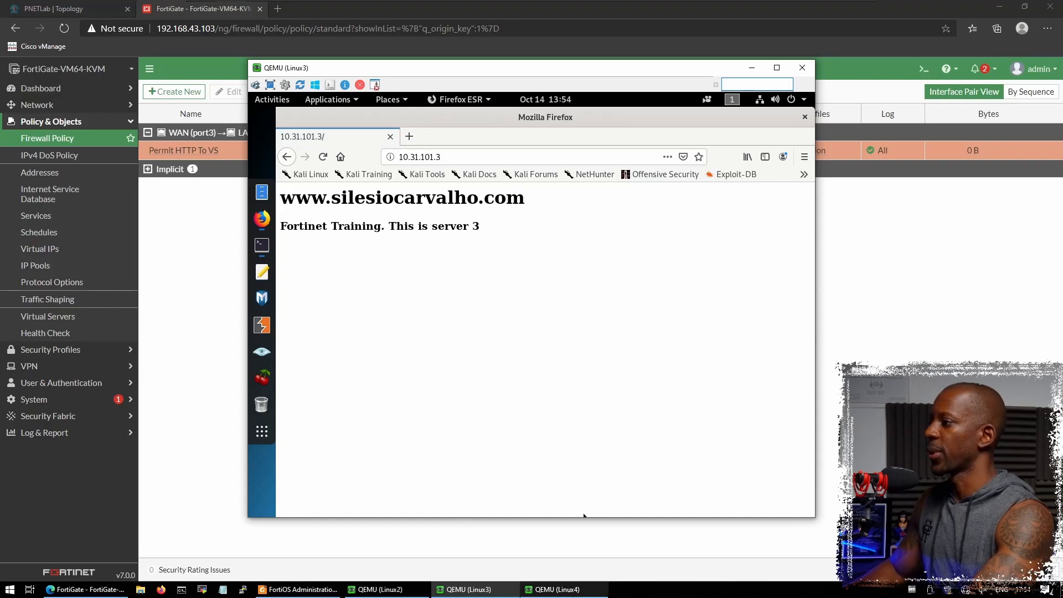
{"action": "left_click", "coordinate": [570, 590]}
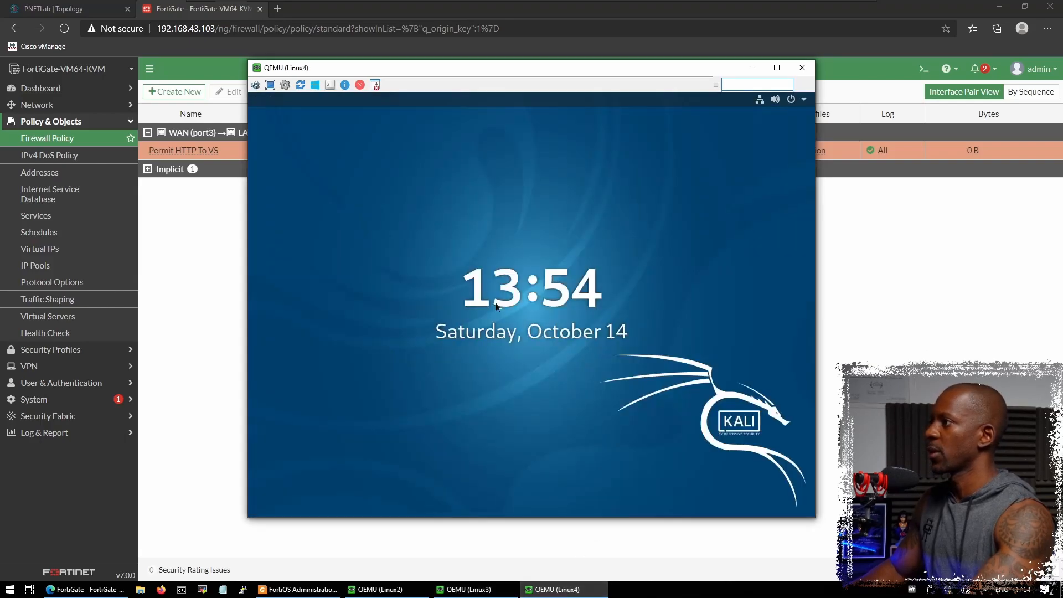
- Unlock Linux4 with the root password and confirm Apache is active via 'service apache2 status'
{"action": "left_click", "coordinate": [496, 306]}
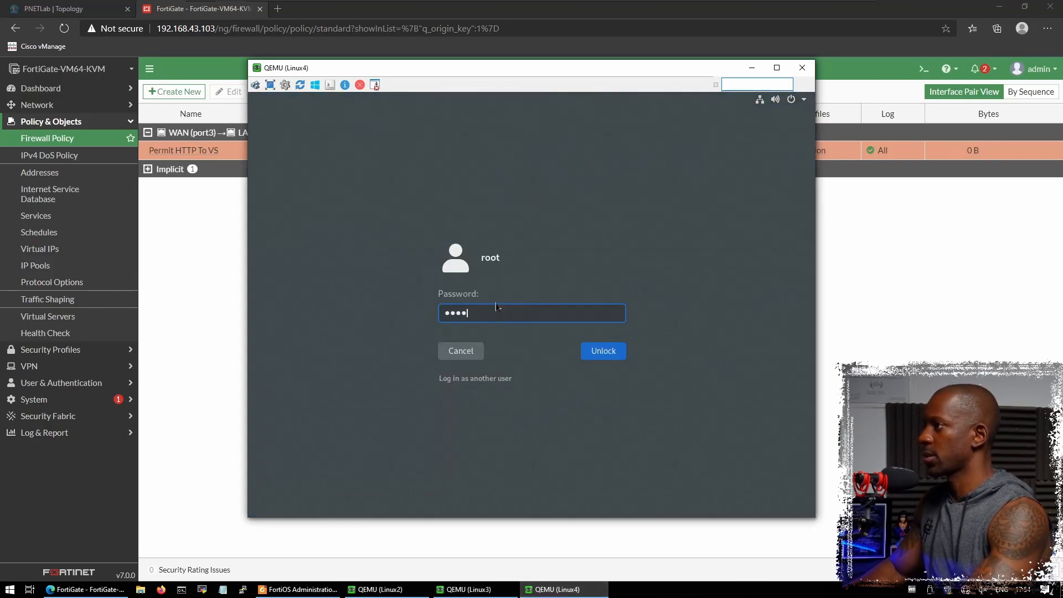
{"action": "type", "text": "toor"}
{"action": "key", "text": "Return"}
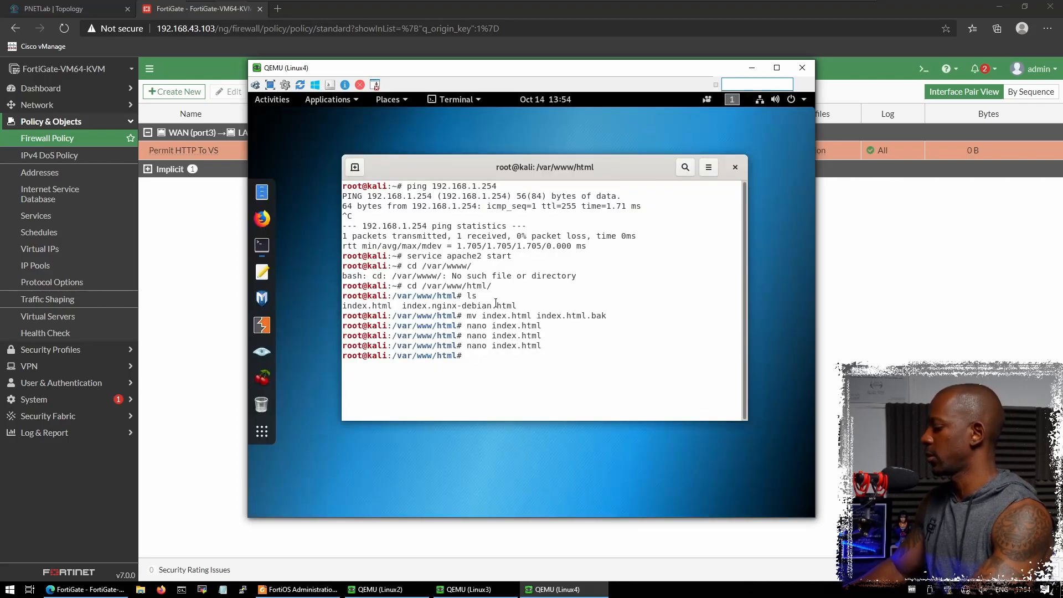
{"action": "type", "text": "pach"}
{"action": "key", "text": "BackSpace"}
{"action": "key", "text": "BackSpace"}
{"action": "key", "text": "BackSpace"}
{"action": "key", "text": "BackSpace"}
{"action": "key", "text": "BackSpace"}
{"action": "type", "text": "service apache"}
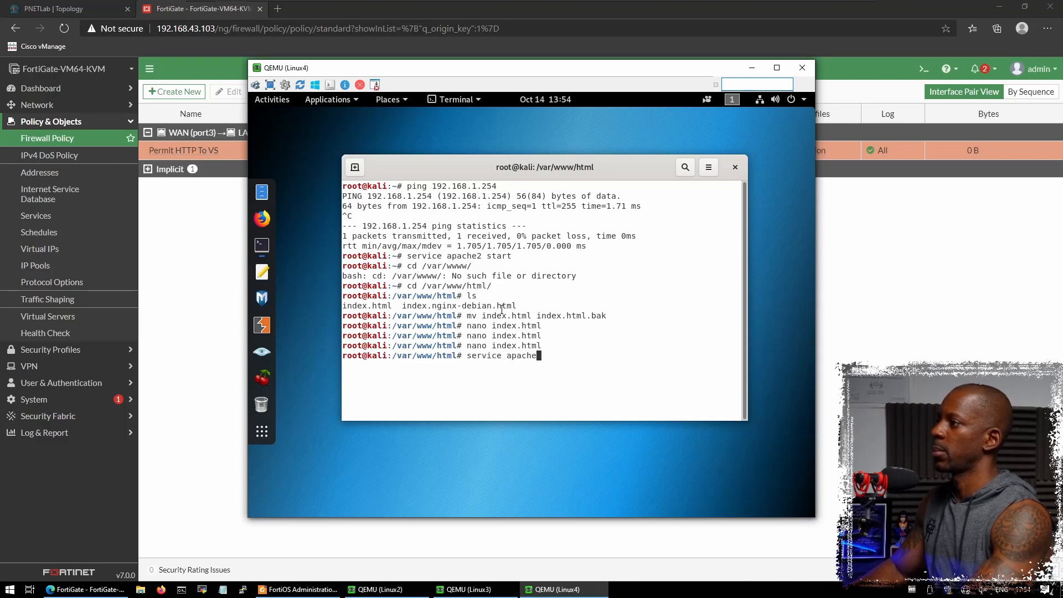
{"action": "type", "text": "2 status"}
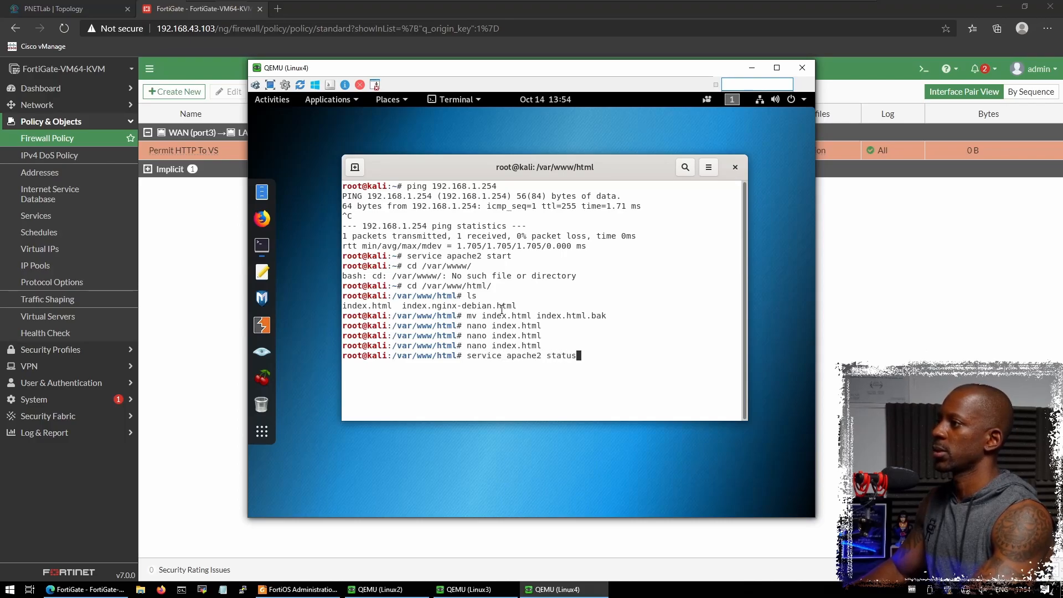
{"action": "key", "text": "Return"}
{"action": "key", "text": "q"}
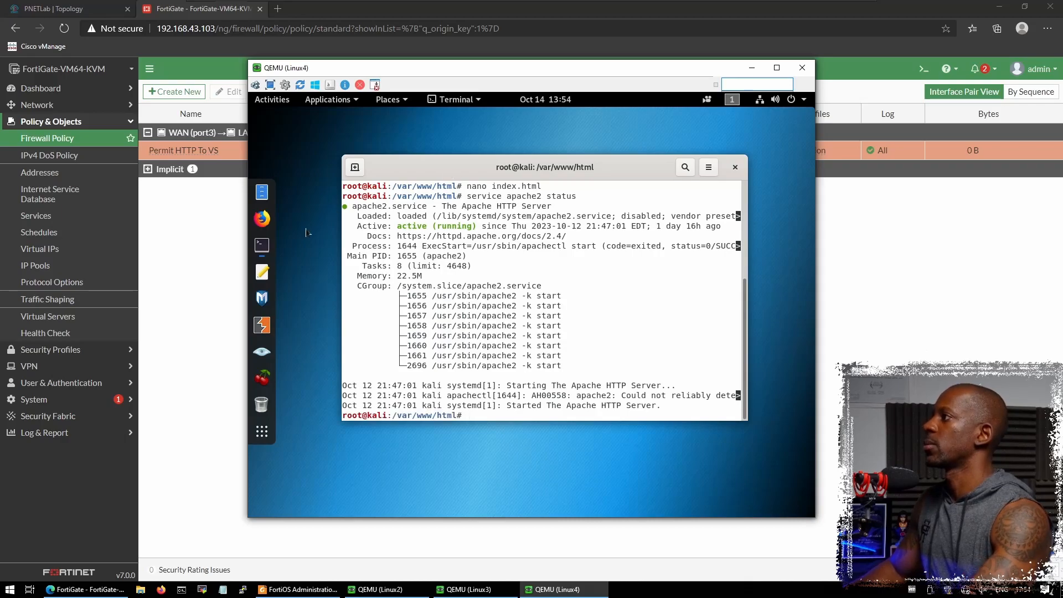
- Launch Firefox on Linux4 and spread the Linux2, Linux3 and Linux4 VM windows apart
{"action": "left_click", "coordinate": [263, 218]}
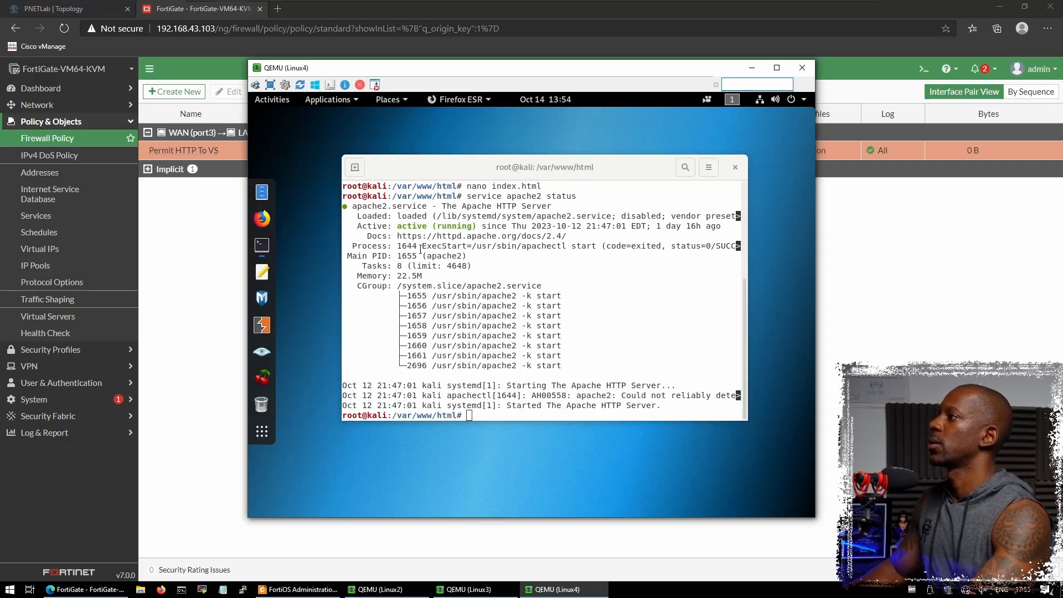
{"action": "left_click_drag", "start_coordinate": [435, 69], "coordinate": [600, 78]}
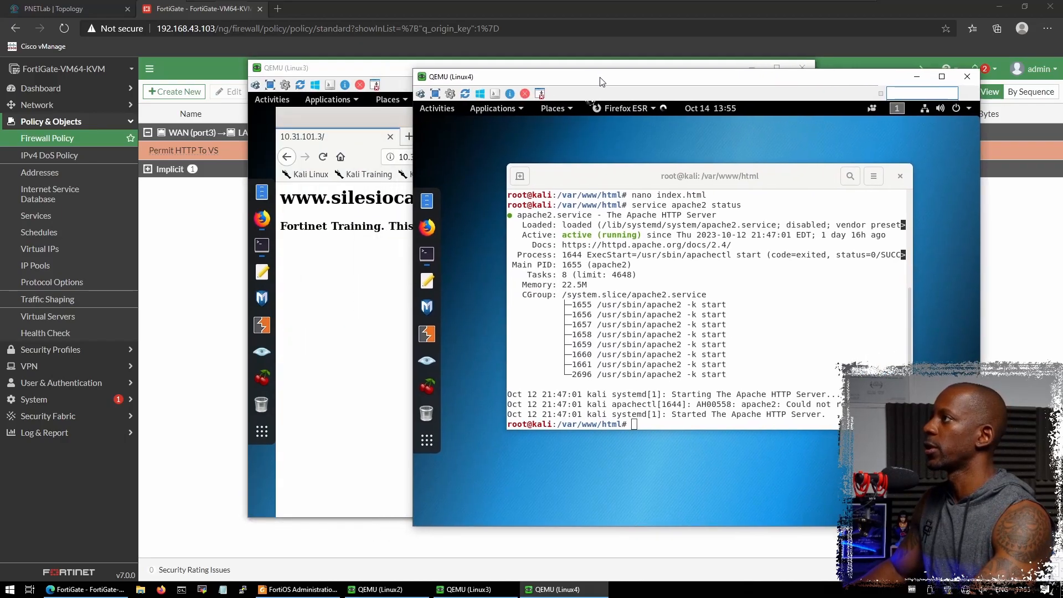
{"action": "left_click_drag", "start_coordinate": [402, 69], "coordinate": [241, 81]}
{"action": "left_click", "coordinate": [308, 68]}
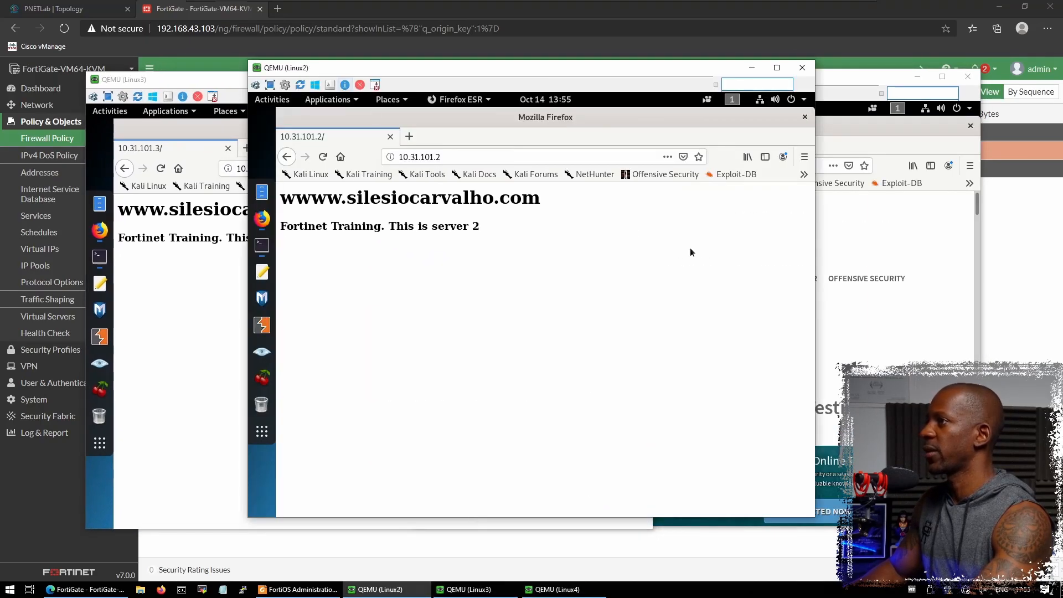
{"action": "left_click", "coordinate": [816, 268]}
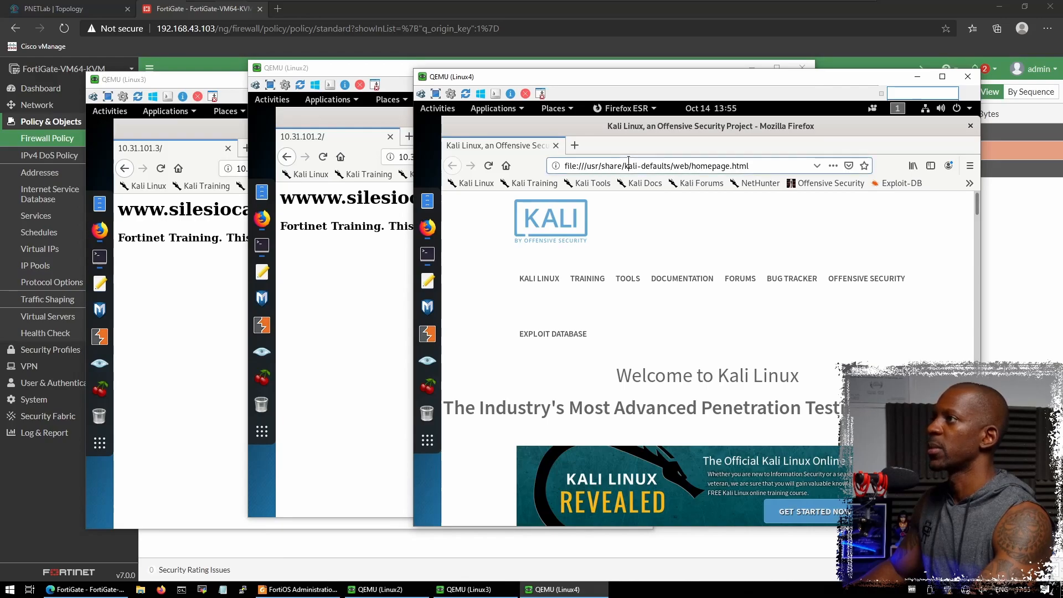
- Load 10.31.101.4 in Linux4's Firefox showing 'This is server 4', then return to FortiGate's policy list
{"action": "left_click", "coordinate": [628, 161]}
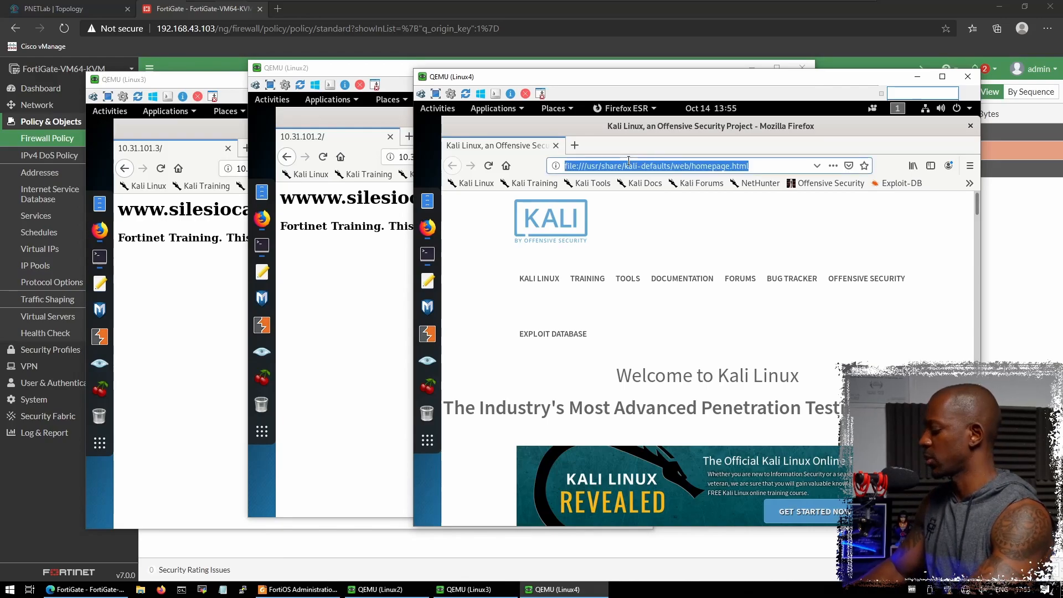
{"action": "type", "text": "10.31.10"}
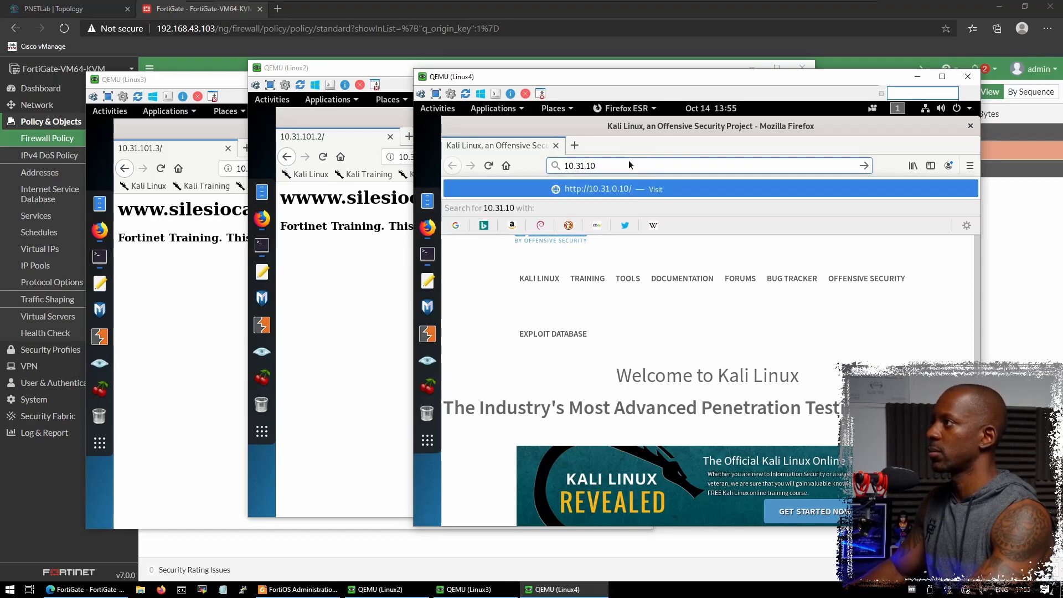
{"action": "type", "text": "1.4"}
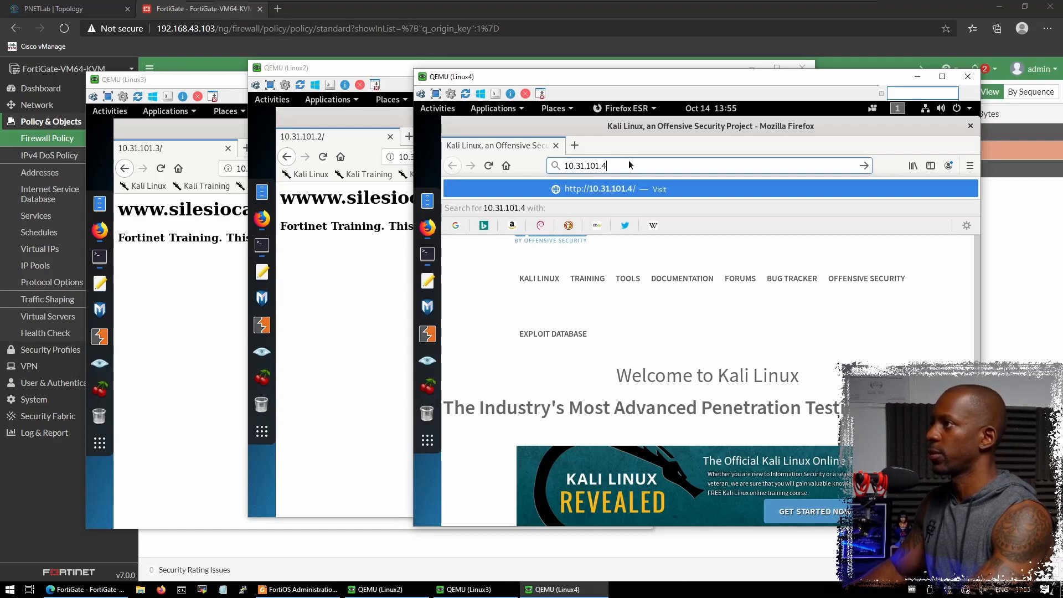
{"action": "key", "text": "Return"}
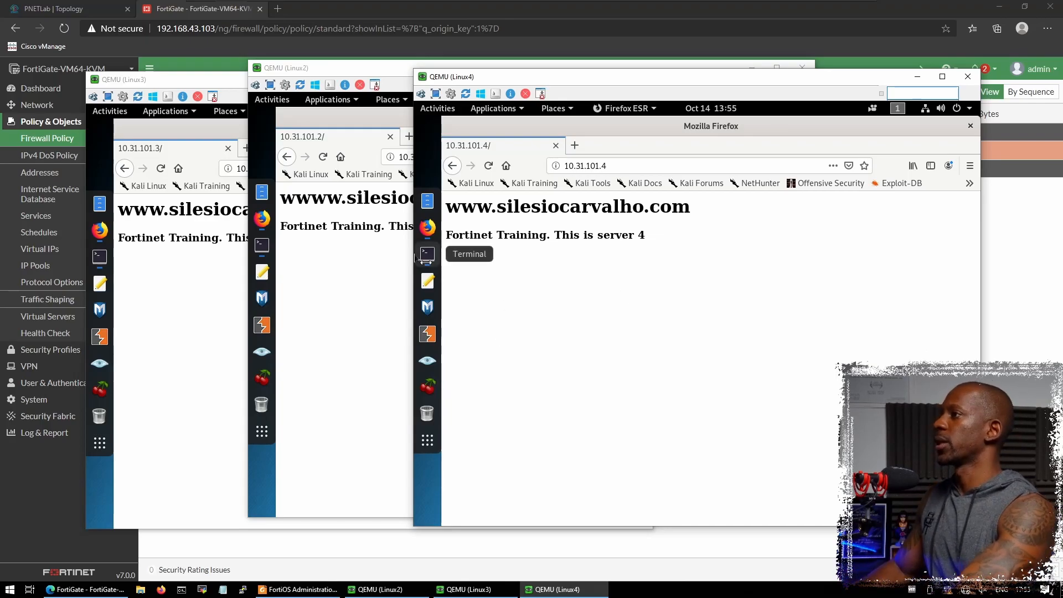
{"action": "left_click", "coordinate": [338, 283]}
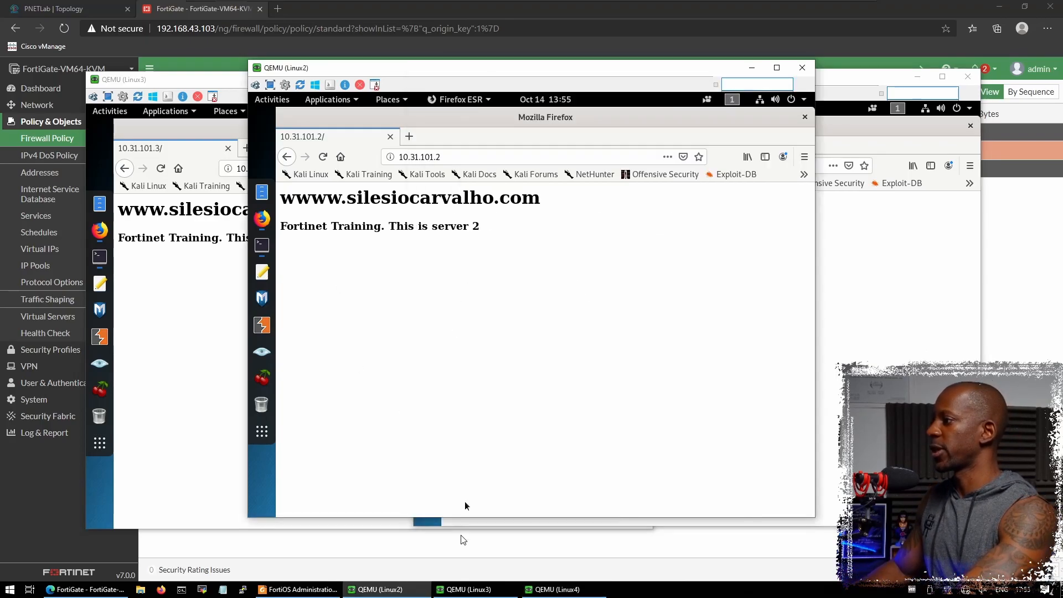
{"action": "left_click", "coordinate": [458, 559]}
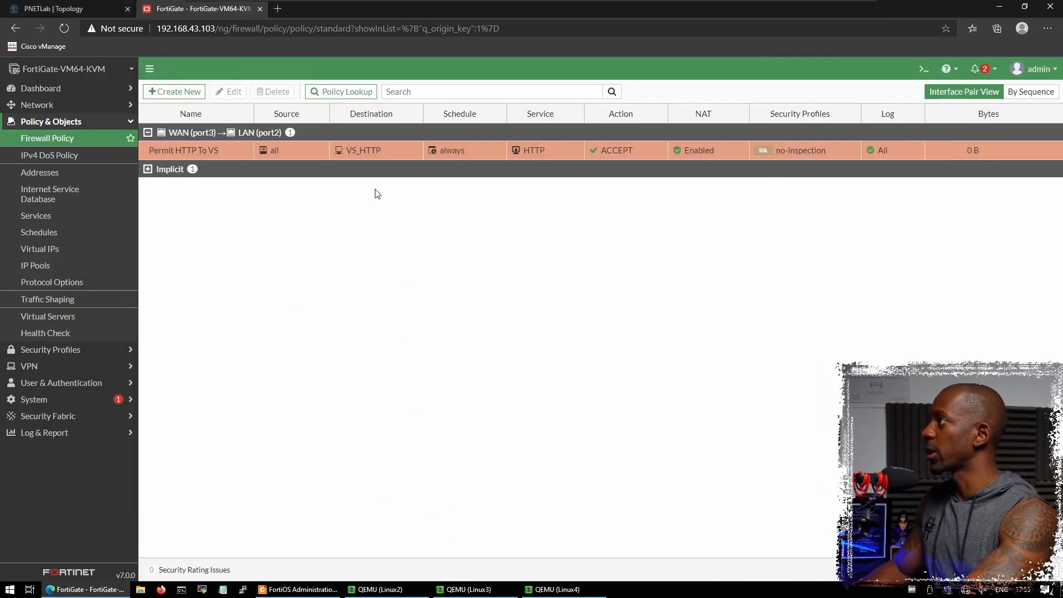
- Open a VNC console to Client16 from the PNETLab topology and unlock it with the root password
{"action": "left_click", "coordinate": [109, 12]}
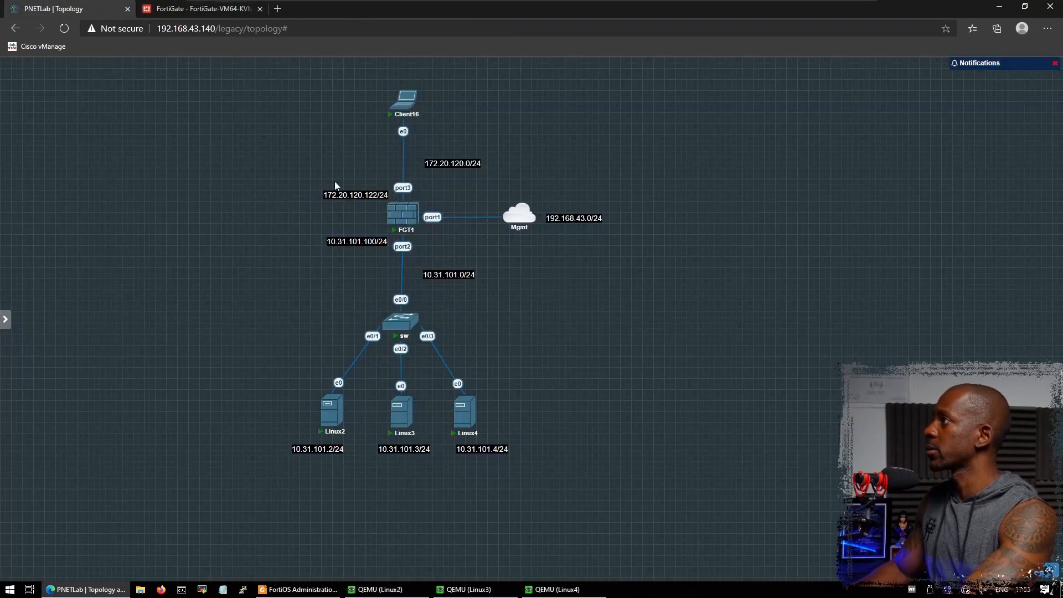
{"action": "left_click", "coordinate": [404, 107]}
{"action": "left_click", "coordinate": [584, 88]}
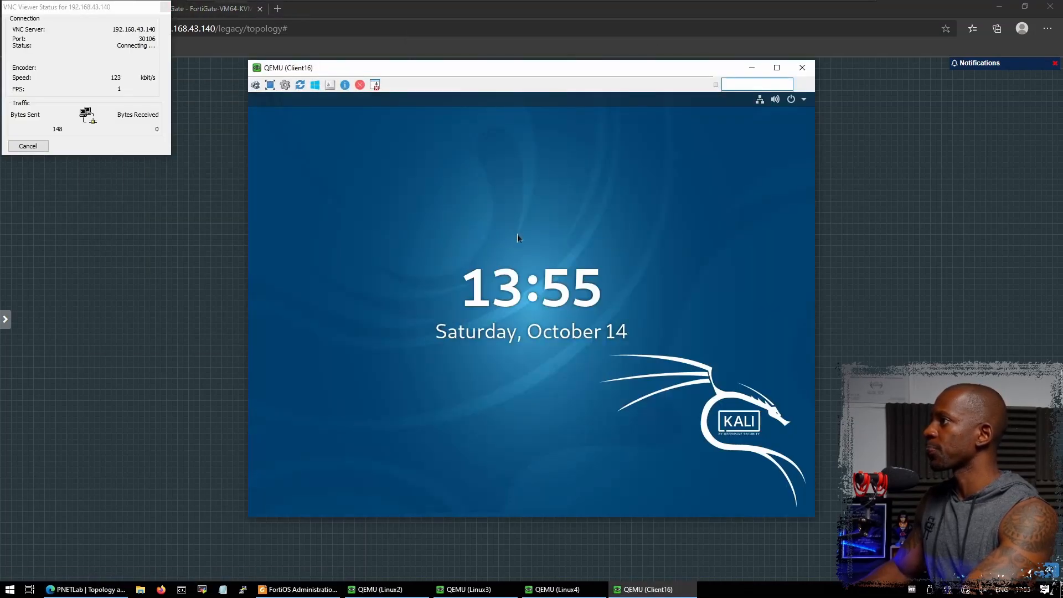
{"action": "left_click", "coordinate": [518, 234]}
{"action": "type", "text": "toor"}
{"action": "key", "text": "Return"}
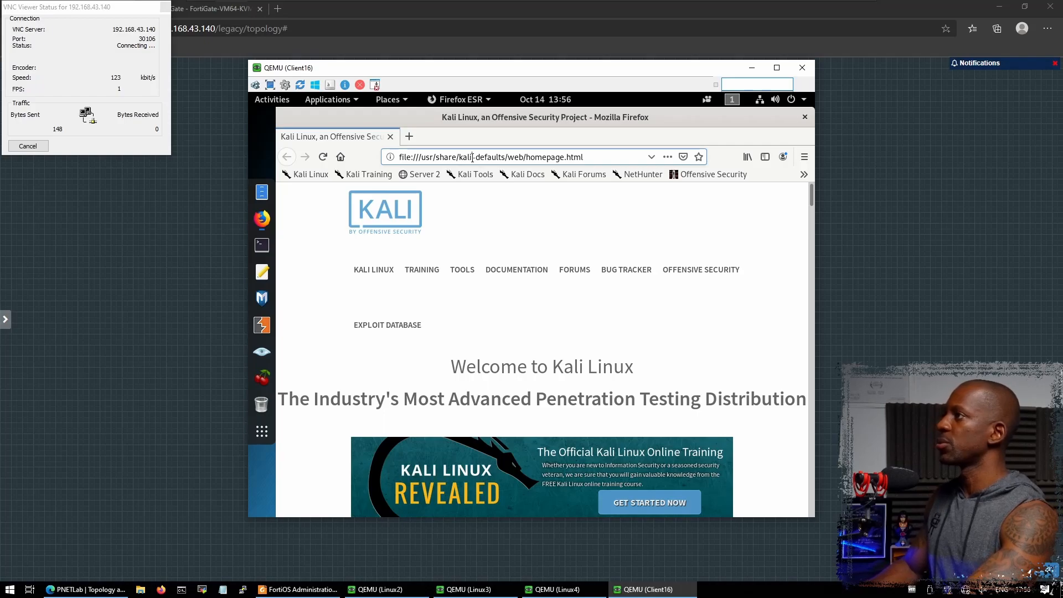
- Browse Client16's Firefox to the virtual server at 172.20.120.121
{"action": "left_click", "coordinate": [472, 157]}
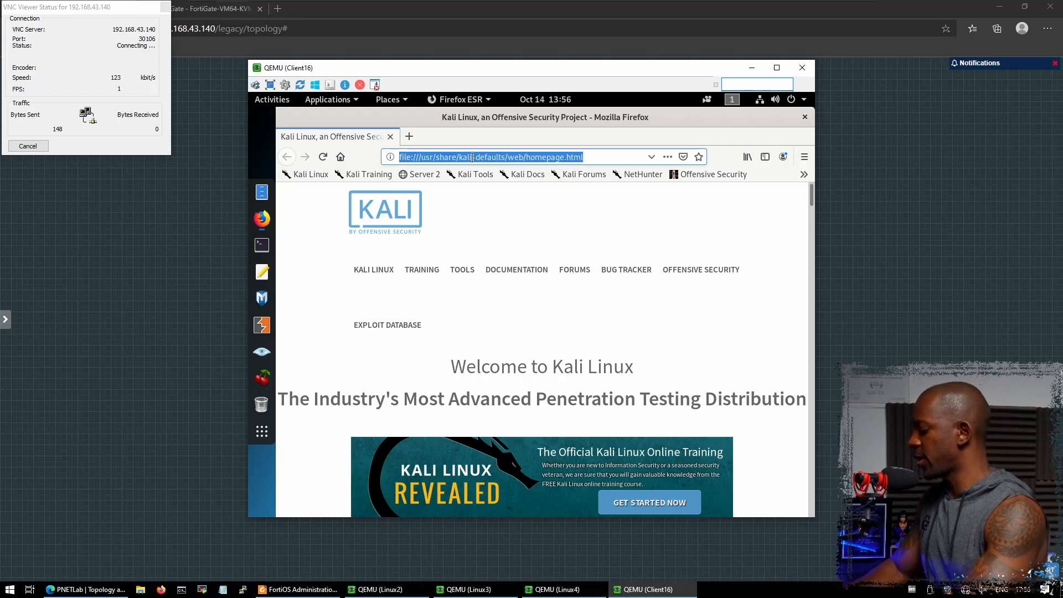
{"action": "type", "text": "172"}
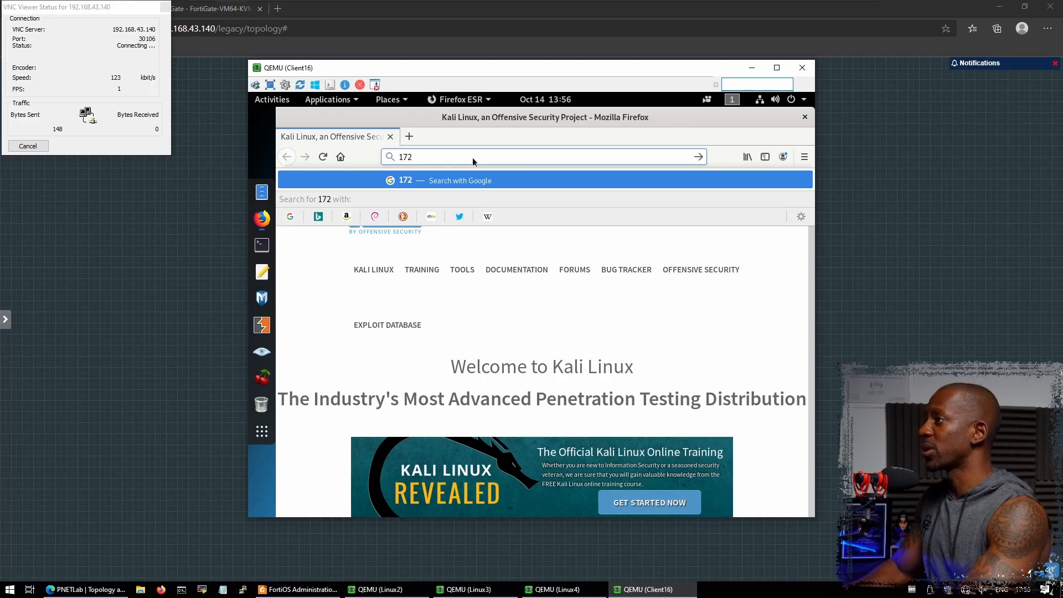
{"action": "type", "text": ".20.120."}
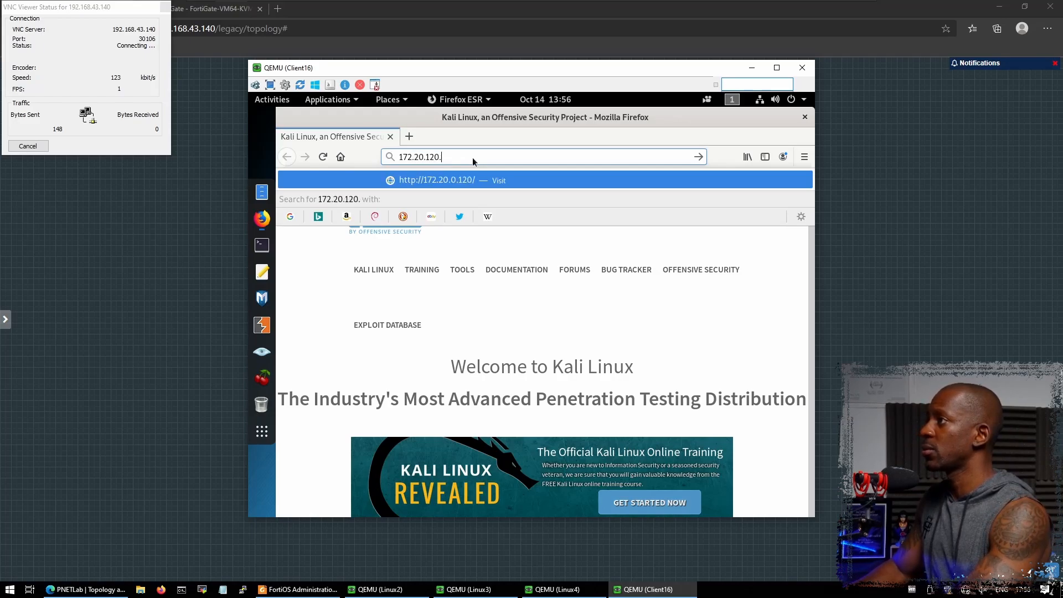
{"action": "type", "text": "121"}
{"action": "key", "text": "Return"}
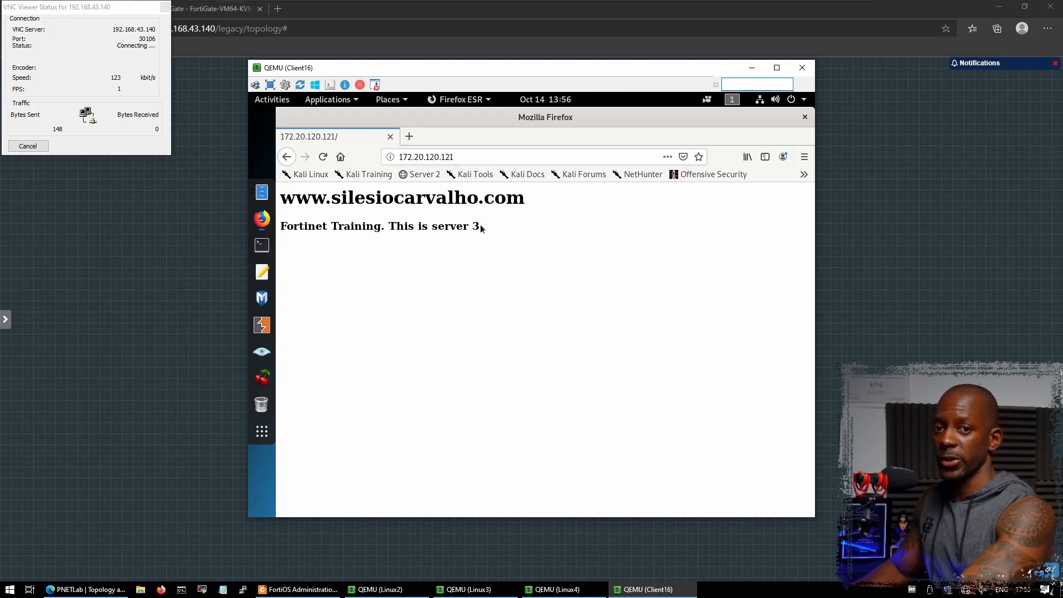
- Reload 172.20.120.121 twice, getting servers 4 then 2, then switch to Linux2's terminal
{"action": "left_click", "coordinate": [324, 159]}
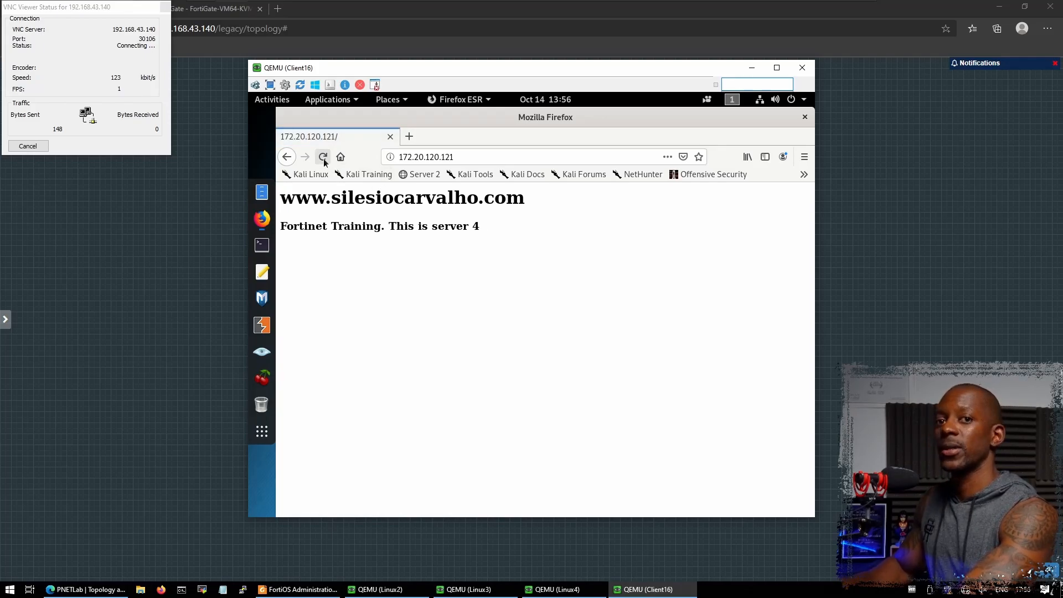
{"action": "left_click", "coordinate": [324, 159]}
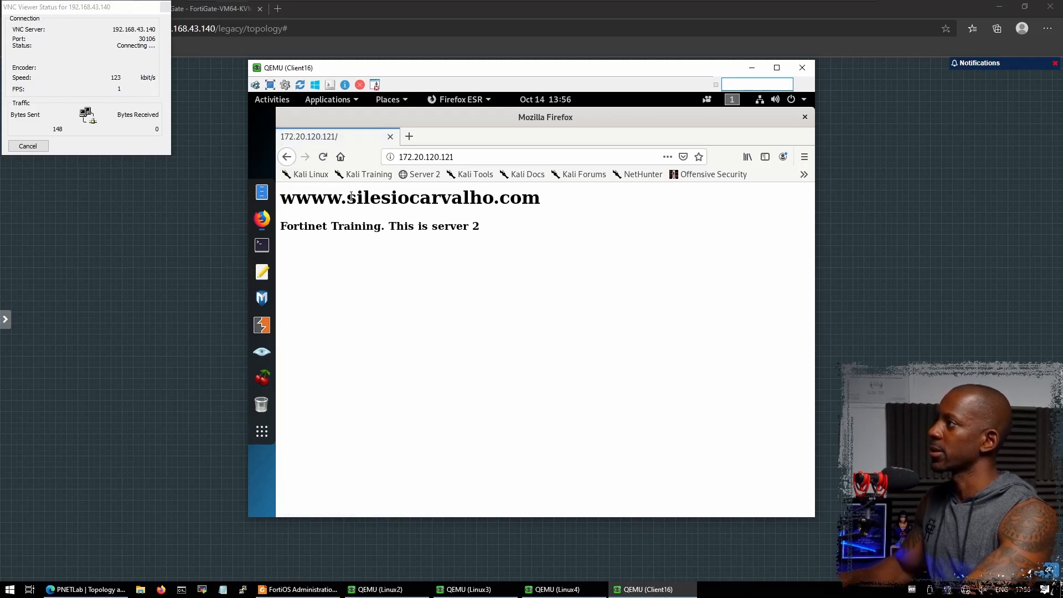
{"action": "left_click", "coordinate": [380, 589]}
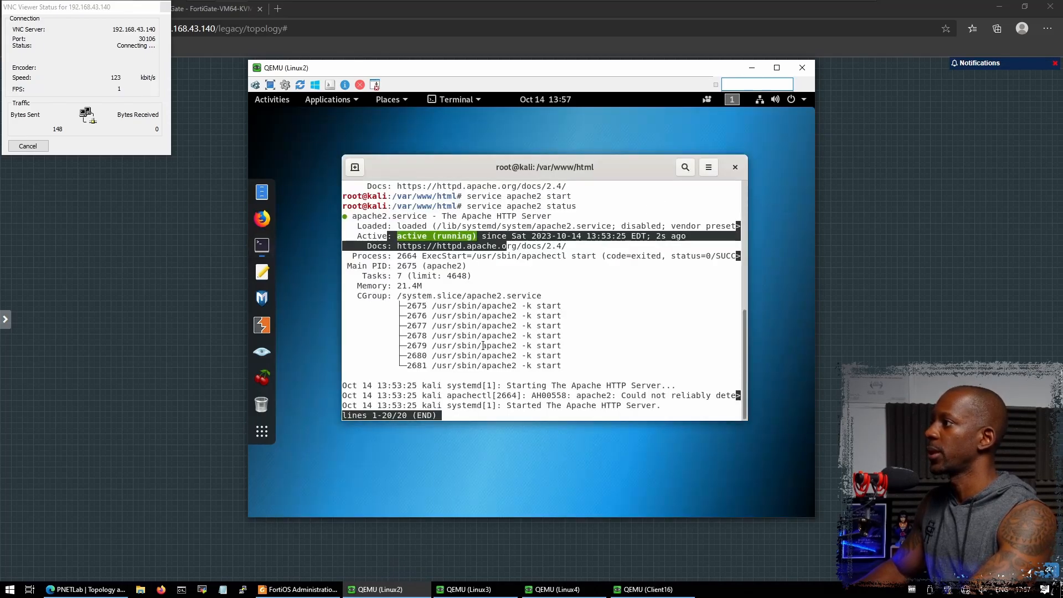
- Remove the extra 'w' from server 2's heading in index.html with nano and save it
{"action": "key", "text": "q"}
{"action": "key", "text": "Up"}
{"action": "key", "text": "ctrl+u"}
{"action": "type", "text": "nano index.html"}
{"action": "key", "text": "Return"}
{"action": "key", "text": "Right"}
{"action": "key", "text": "Right"}
{"action": "key", "text": "Right"}
{"action": "key", "text": "Right"}
{"action": "key", "text": "Right"}
{"action": "key", "text": "Right"}
{"action": "key", "text": "BackSpace"}
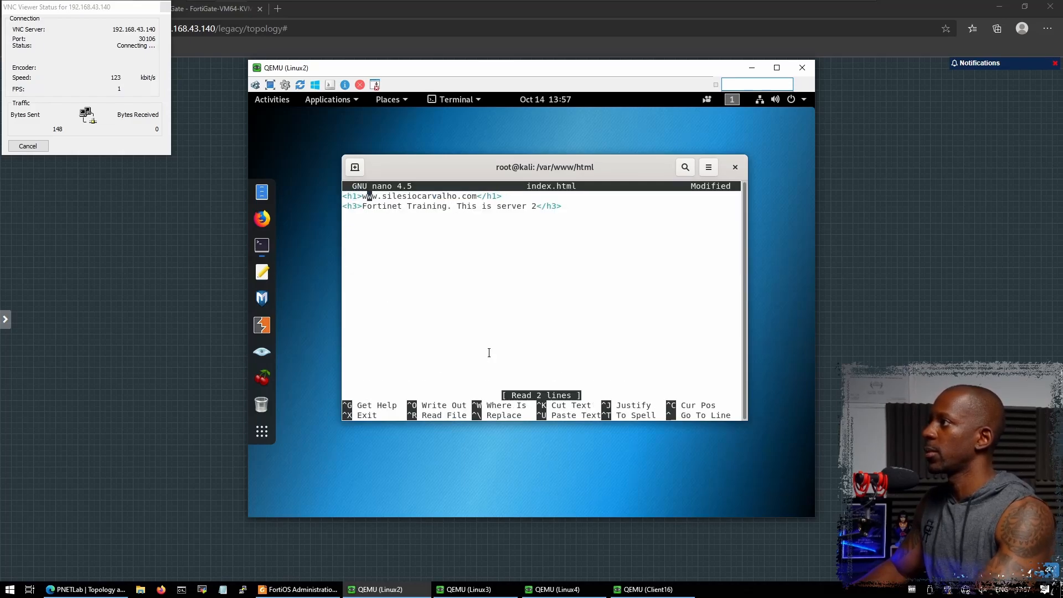
{"action": "key", "text": "ctrl+o"}
{"action": "key", "text": "Return"}
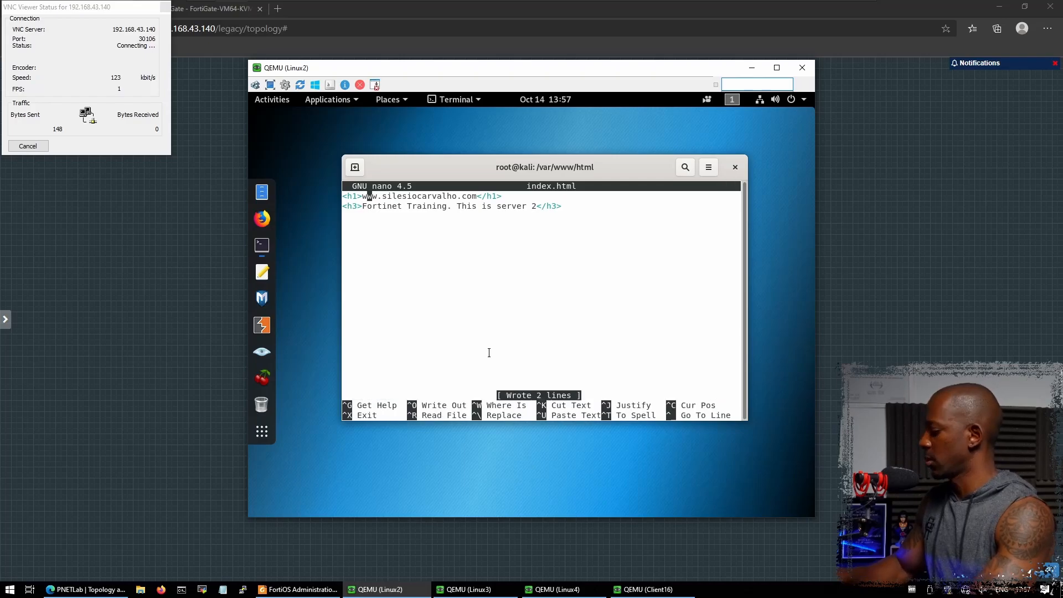
{"action": "key", "text": "ctrl+x"}
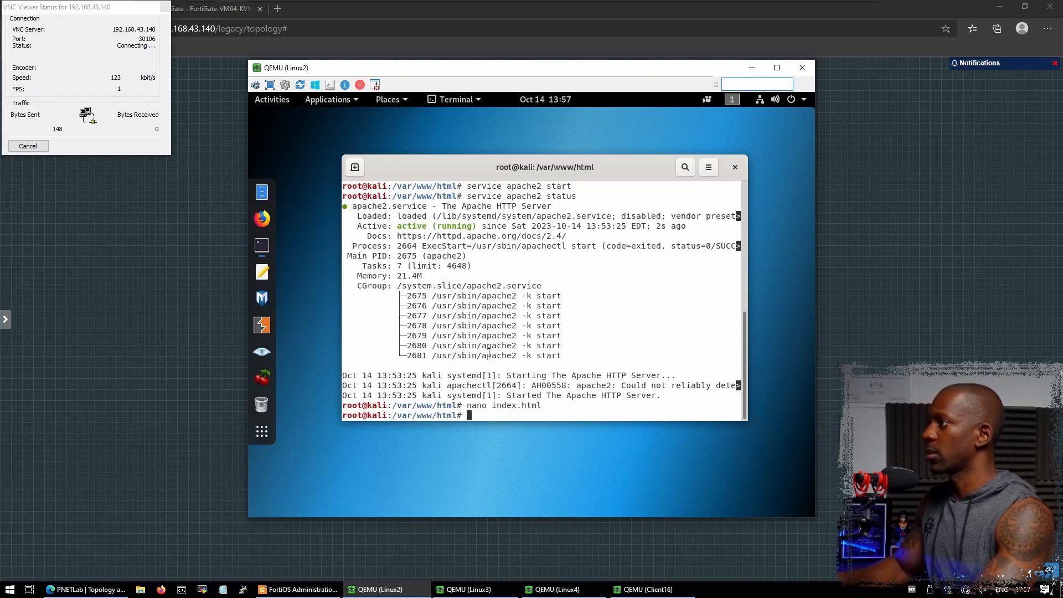
- Reload 172.20.120.121 repeatedly on Client16 to watch responses rotate across servers 2–4
{"action": "left_click", "coordinate": [613, 590]}
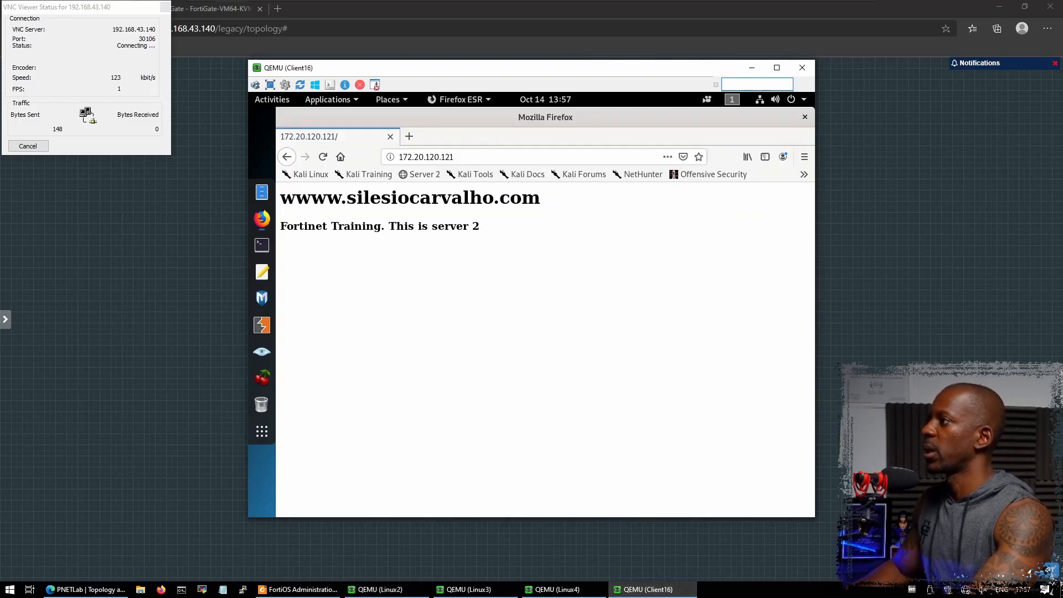
{"action": "left_click", "coordinate": [323, 157]}
{"action": "left_click", "coordinate": [323, 158]}
{"action": "left_click", "coordinate": [324, 158]}
{"action": "left_click", "coordinate": [323, 158]}
{"action": "left_click", "coordinate": [323, 157]}
{"action": "left_click", "coordinate": [323, 158]}
{"action": "left_click", "coordinate": [323, 158]}
{"action": "left_click", "coordinate": [325, 156]}
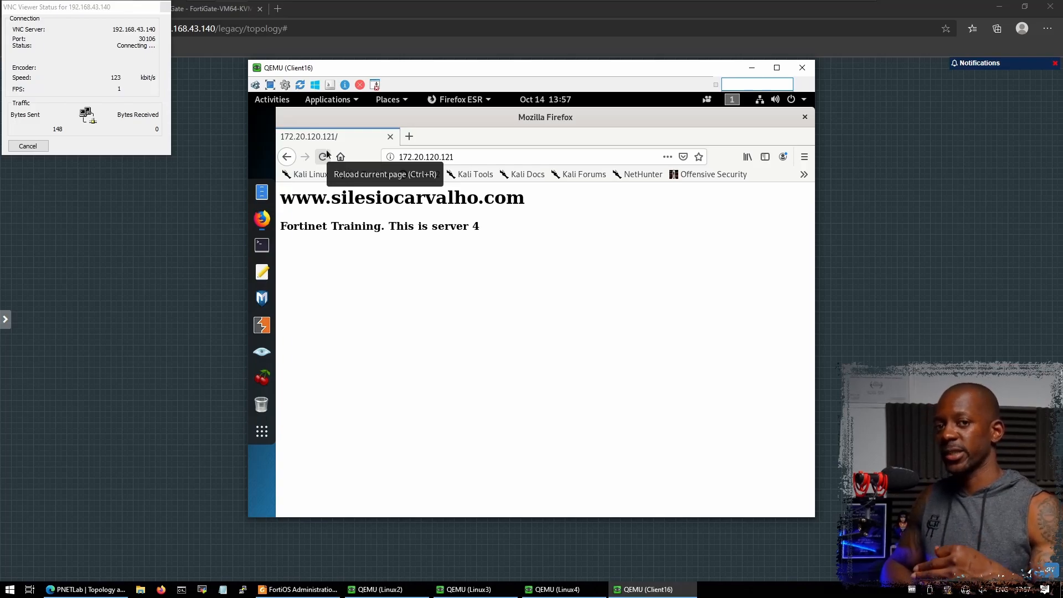
- Run netstat -antp on Linux2 and highlight the ESTABLISHED port 80 connection from 10.31.101.100
{"action": "left_click", "coordinate": [419, 591]}
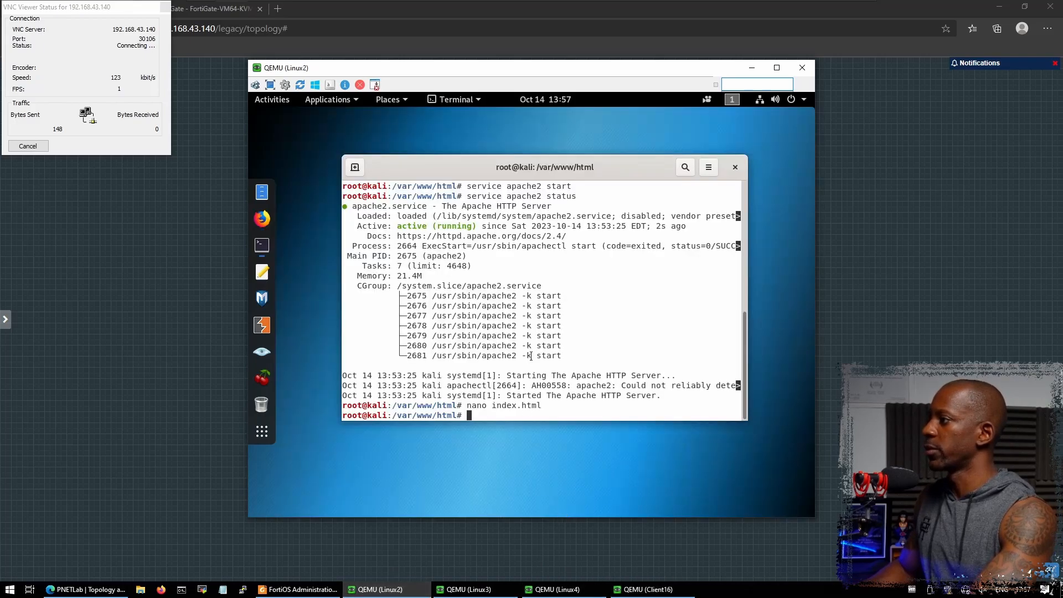
{"action": "type", "text": "netstat -antp"}
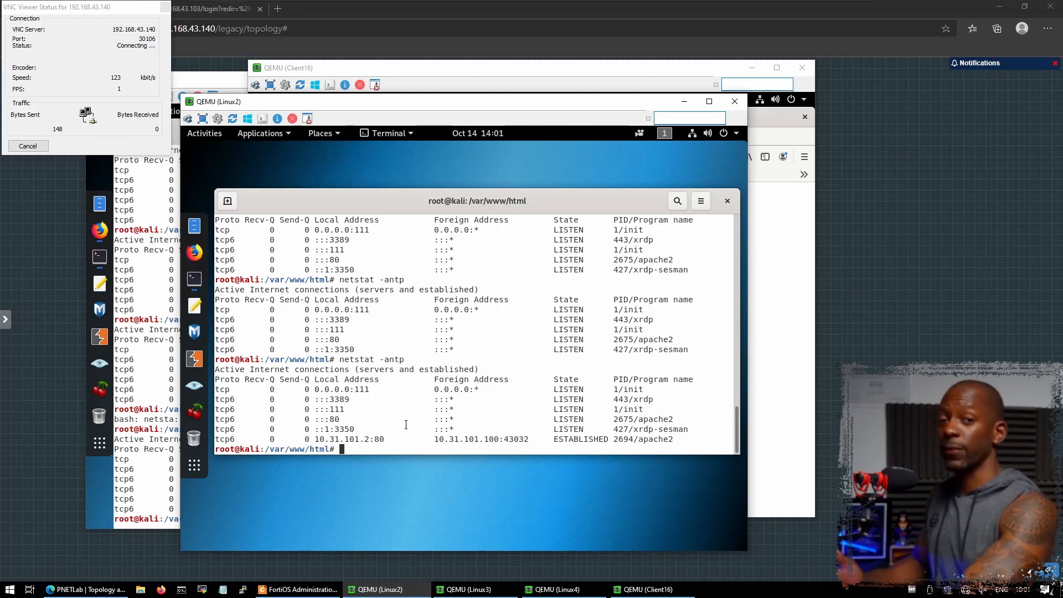
{"action": "left_click_drag", "start_coordinate": [317, 438], "coordinate": [499, 443]}
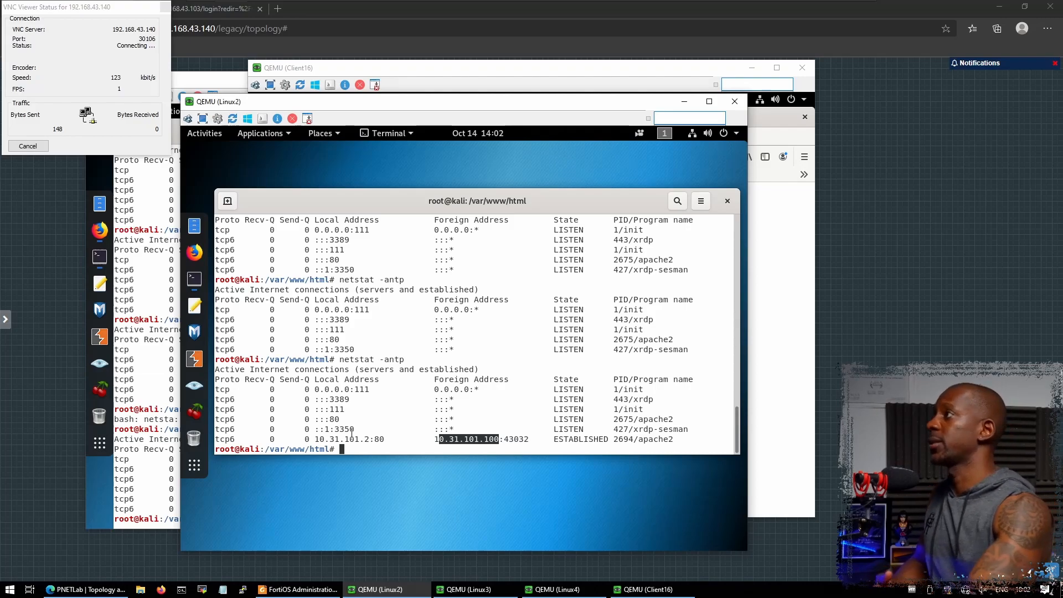
- Log back into FortiGate as admin, dismissing the VNC status box and postponing setup
{"action": "left_click", "coordinate": [221, 9]}
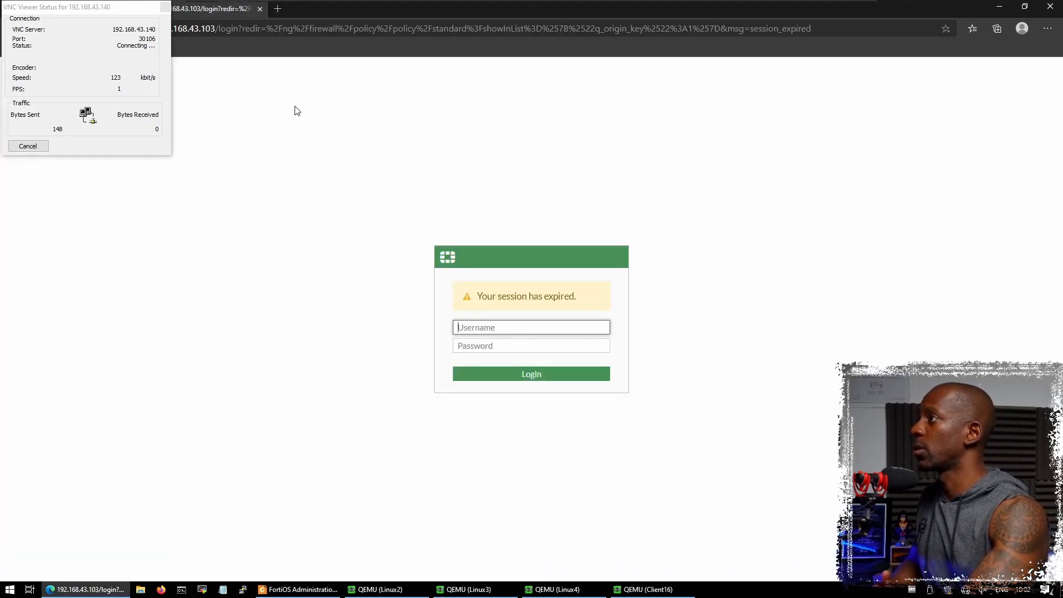
{"action": "left_click", "coordinate": [33, 146]}
{"action": "type", "text": "admin"}
{"action": "key", "text": "Tab"}
{"action": "type", "text": "password"}
{"action": "key", "text": "Return"}
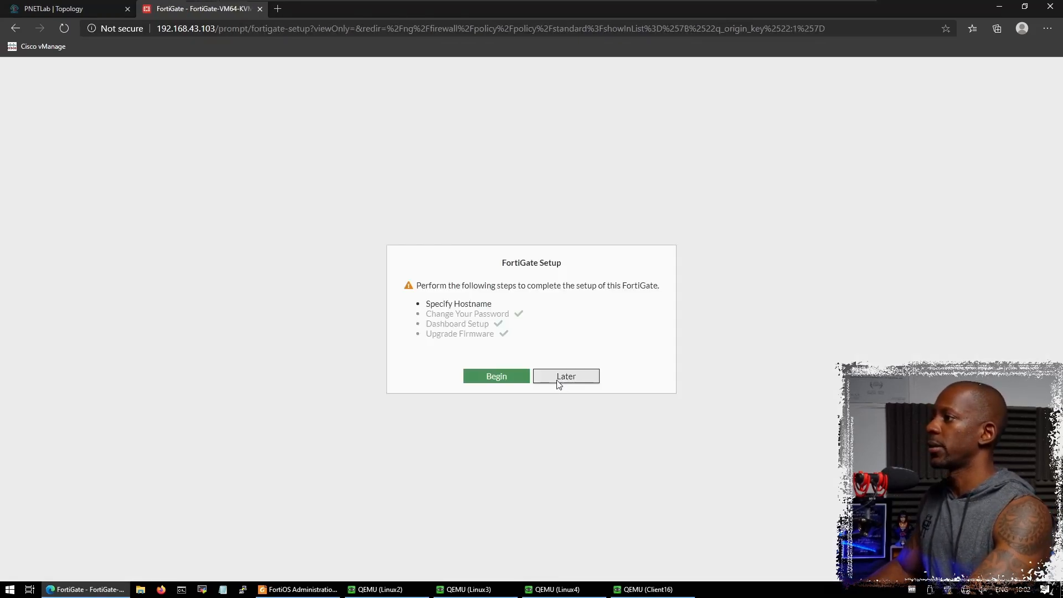
{"action": "left_click", "coordinate": [558, 380]}
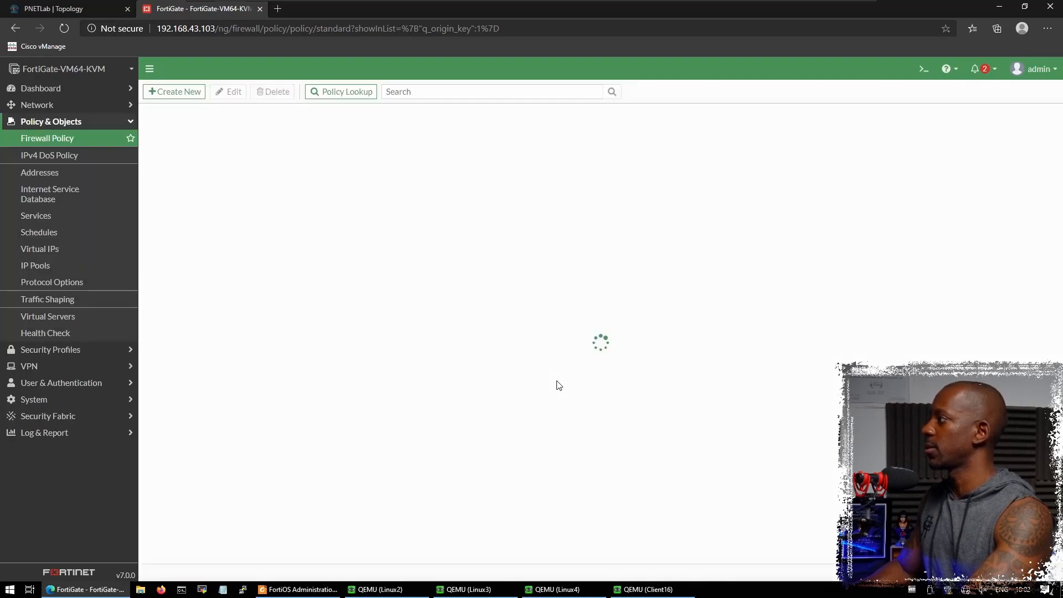
- Review Forward Traffic log entries from 172.20.120.16 to 172.20.120.121, then switch to the guide PDF
{"action": "left_click", "coordinate": [58, 435]}
{"action": "left_click", "coordinate": [57, 238]}
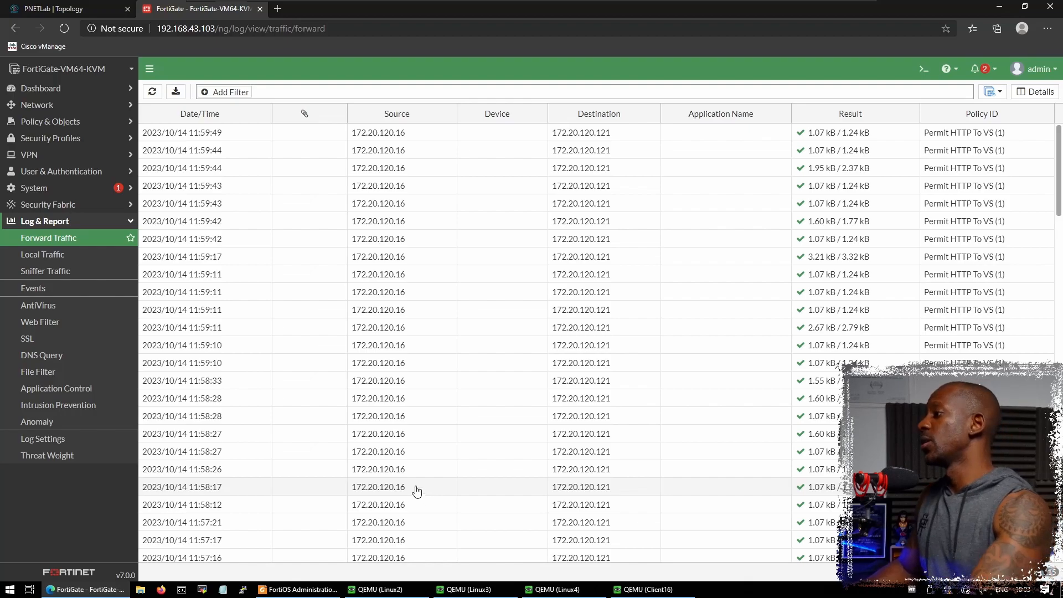
{"action": "key", "text": "alt+Tab"}
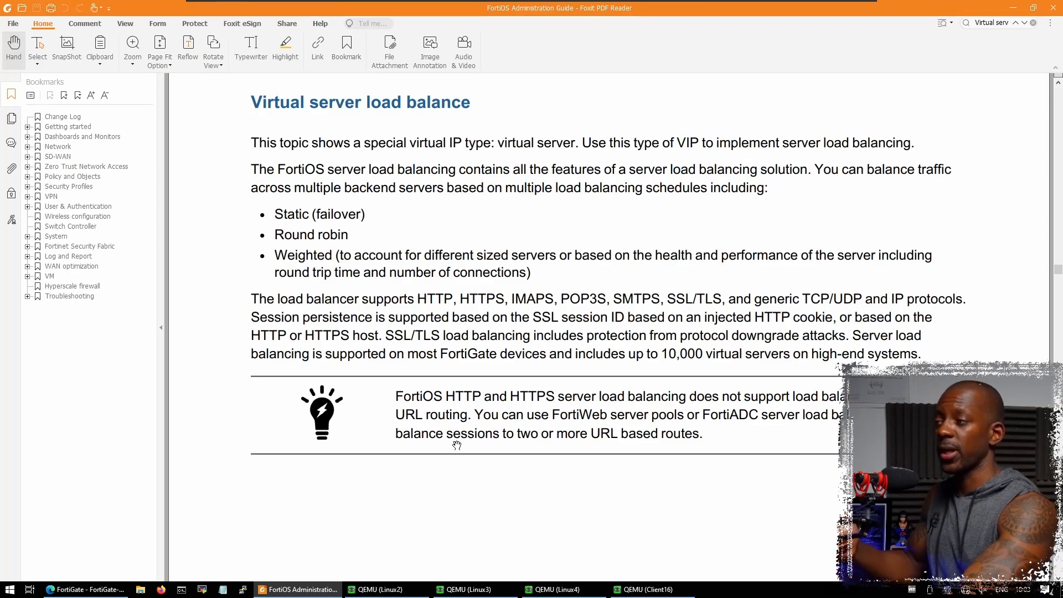
- Scroll the FortiOS guide down to the Virtual server requirements and Virtual server types sections
{"action": "scroll", "coordinate": [459, 448], "scroll_direction": "down", "scroll_amount": 3}
{"action": "scroll", "coordinate": [463, 451], "scroll_direction": "down", "scroll_amount": 6}
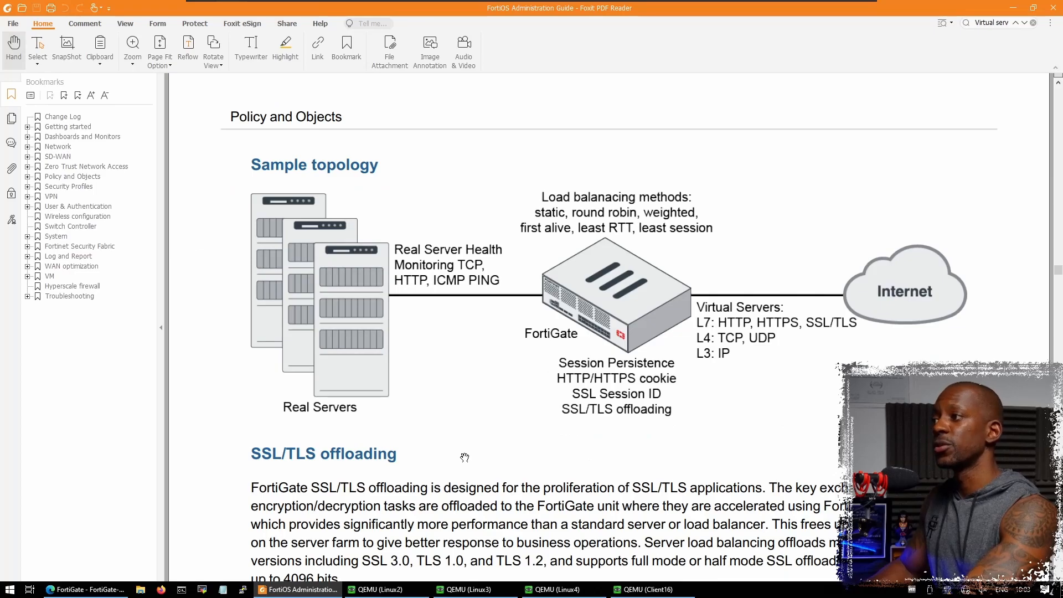
{"action": "scroll", "coordinate": [465, 457], "scroll_direction": "down", "scroll_amount": 3}
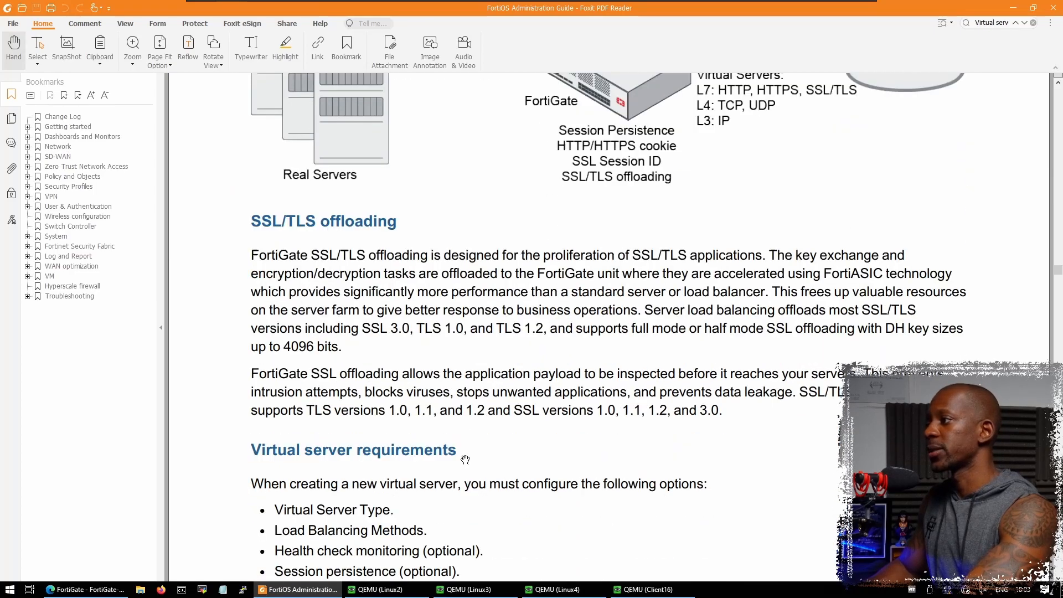
{"action": "scroll", "coordinate": [465, 459], "scroll_direction": "down", "scroll_amount": 5}
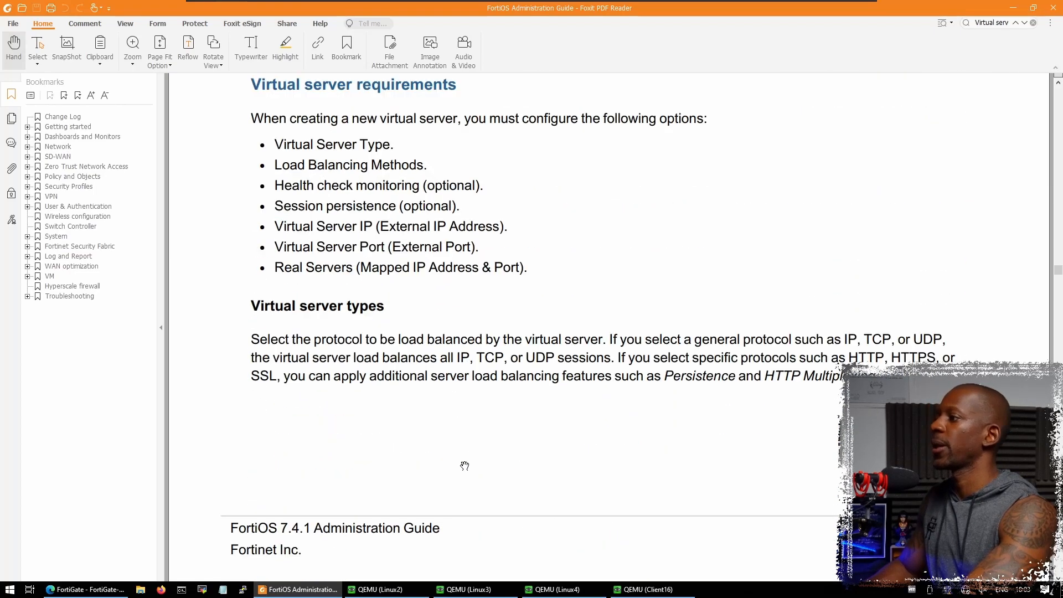